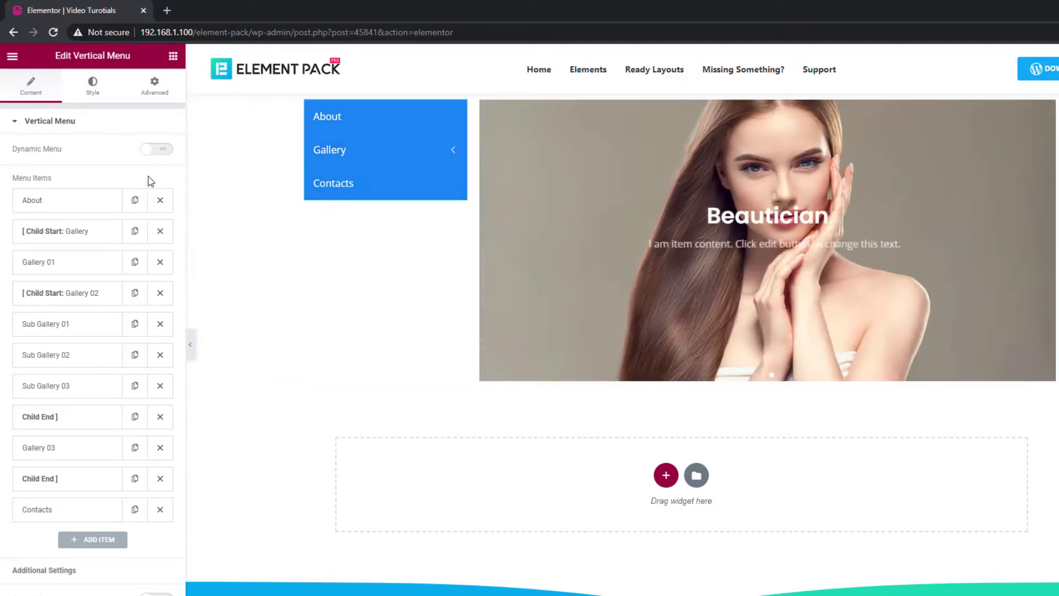
# Build the vertical menu dynamically from the site's Main Menu and enable Show Sticky.
pyautogui.click(160, 156)
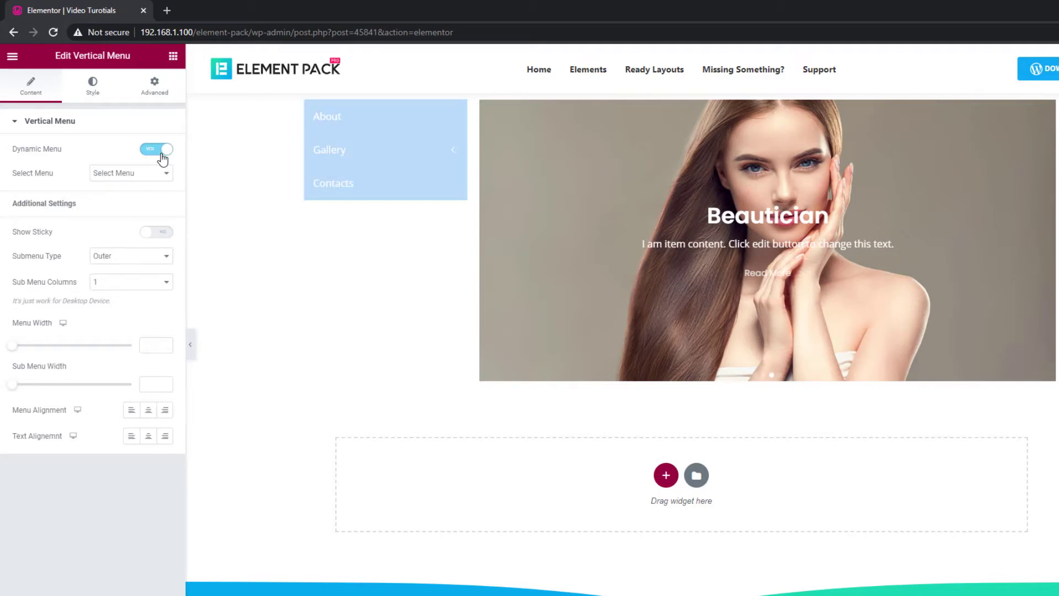
pyautogui.click(150, 174)
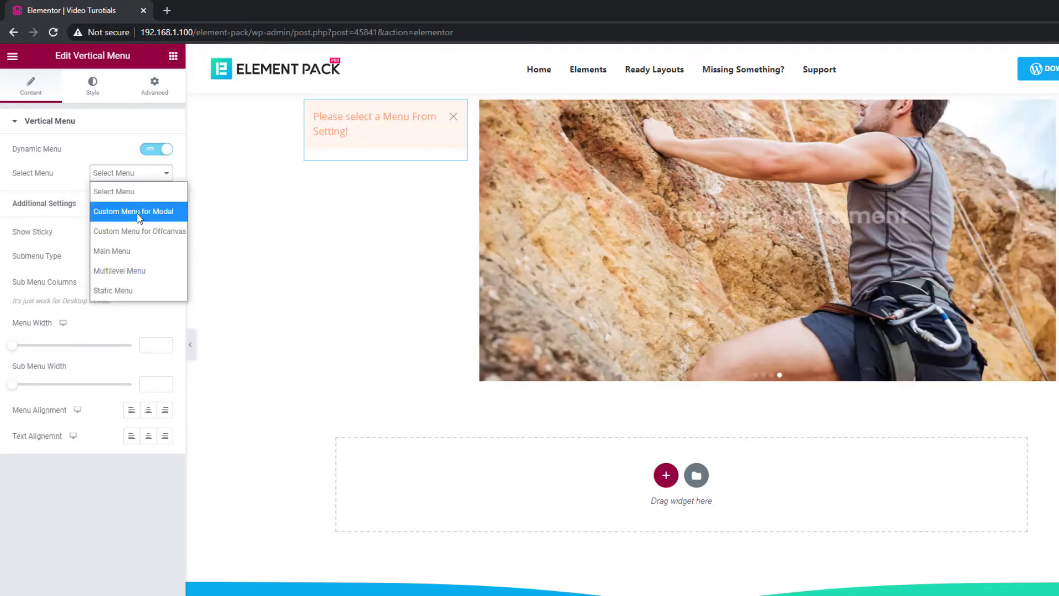
pyautogui.click(133, 251)
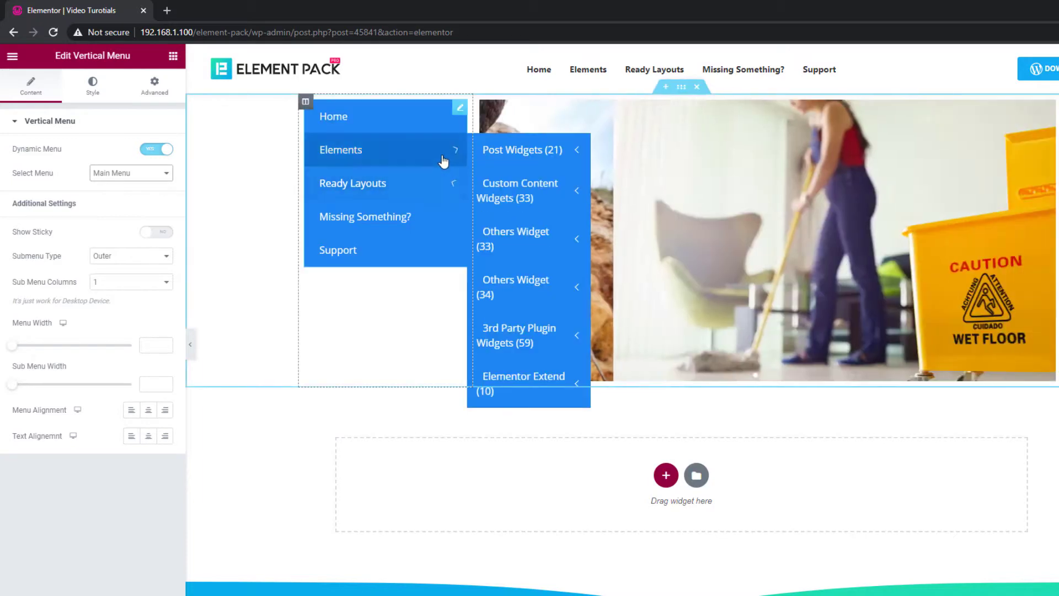
pyautogui.moveTo(444, 197)
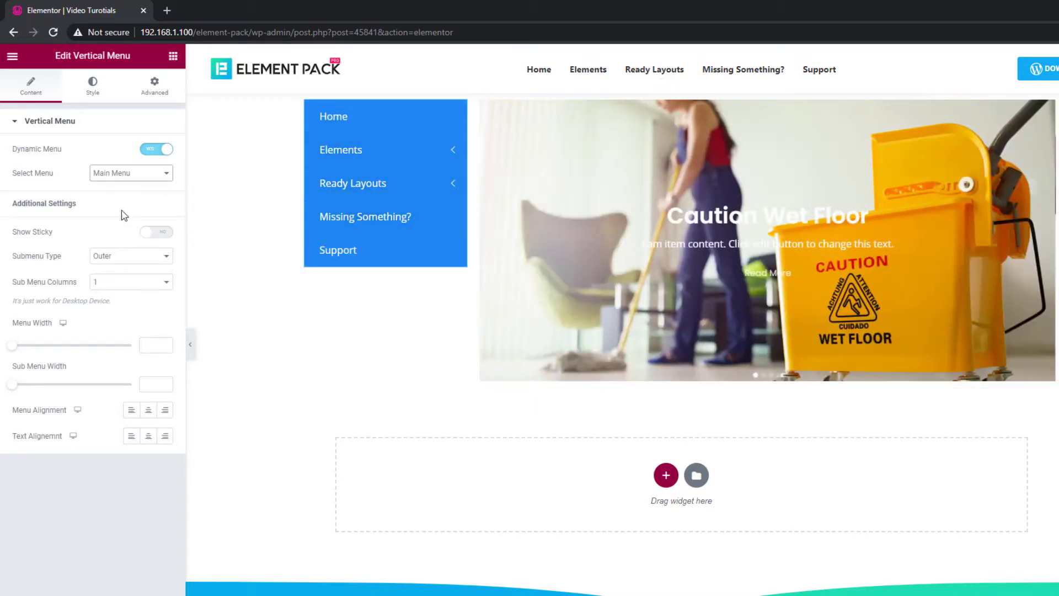
pyautogui.click(162, 233)
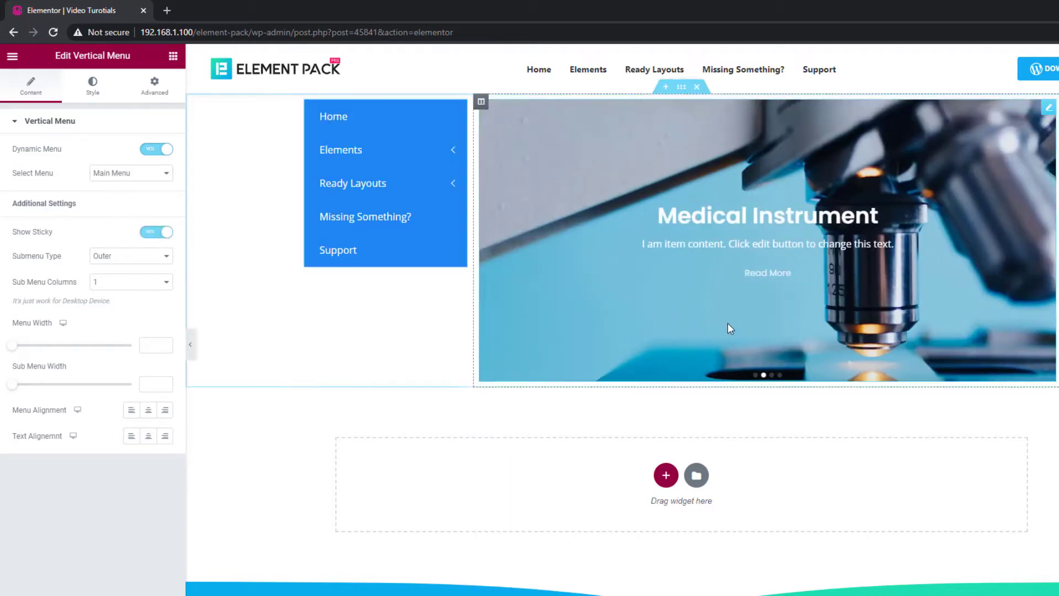
pyautogui.scroll(-3, 762, 331)
pyautogui.scroll(3, 765, 337)
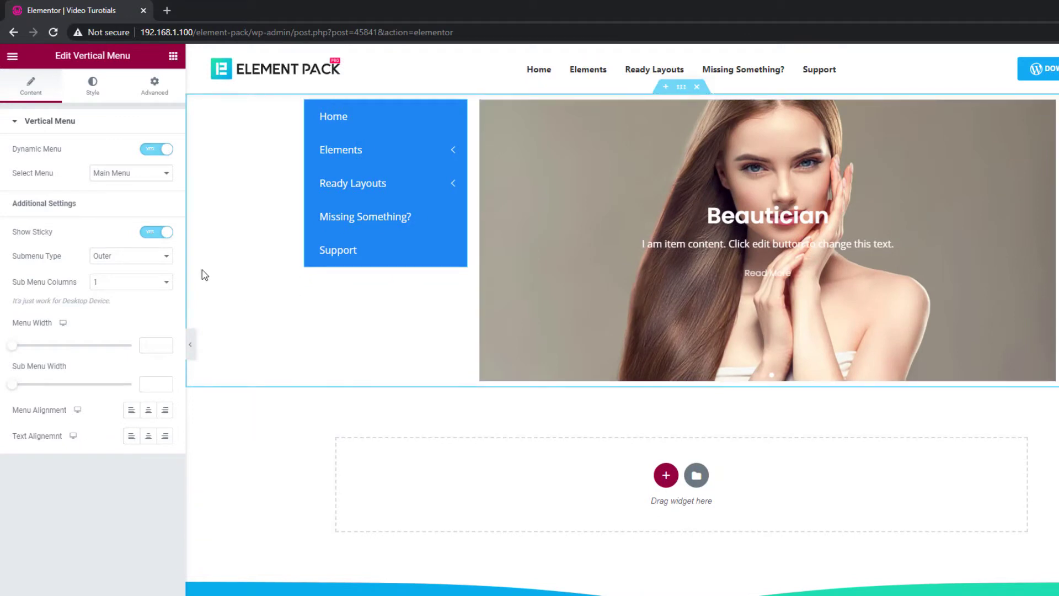
# Preview the Inner submenu type on the Elements item, then switch back to Outer.
pyautogui.click(132, 261)
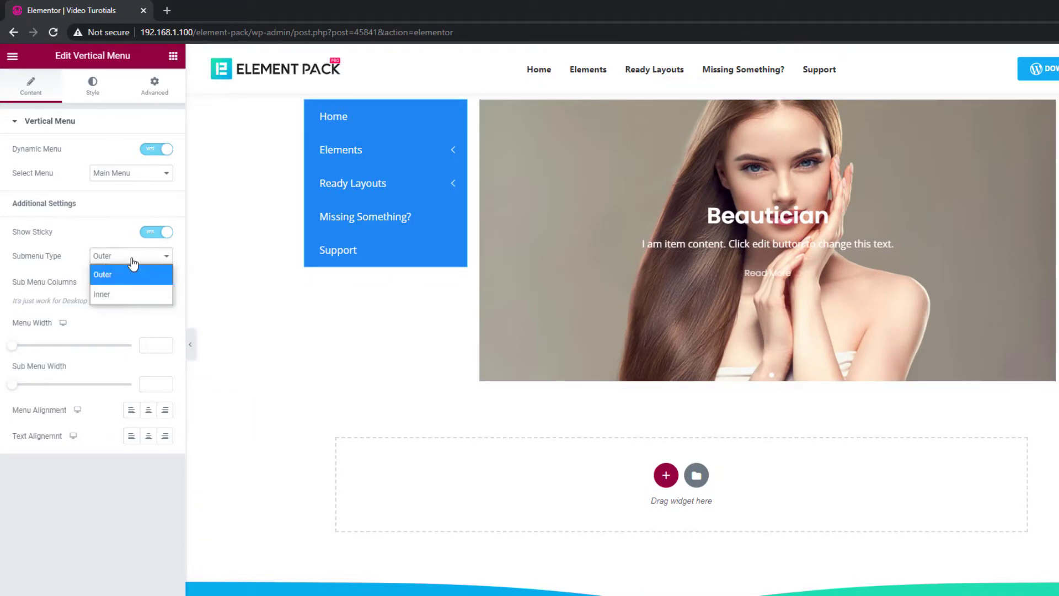
pyautogui.click(128, 294)
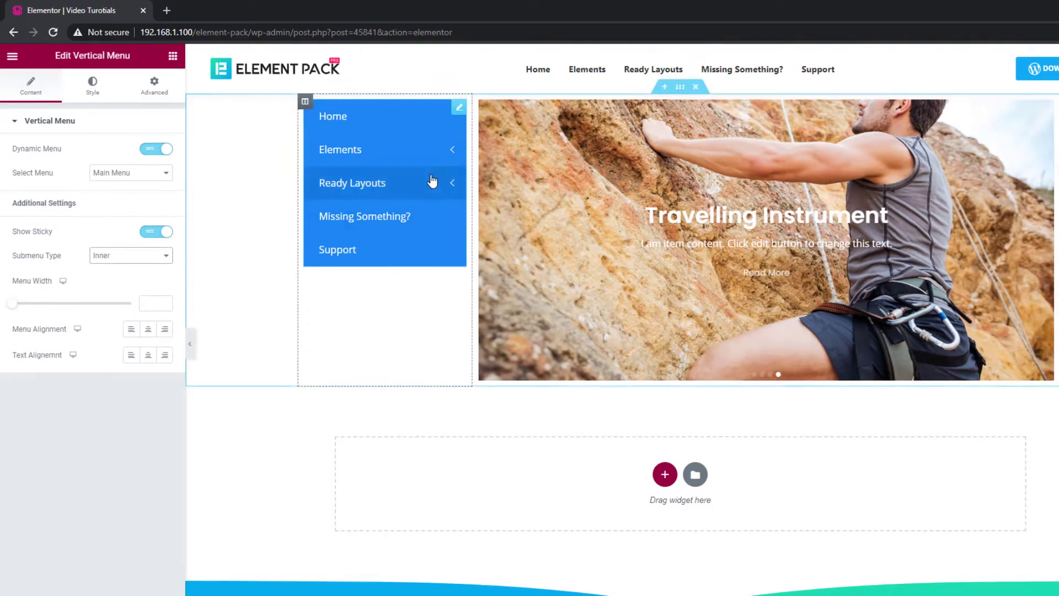
pyautogui.click(449, 150)
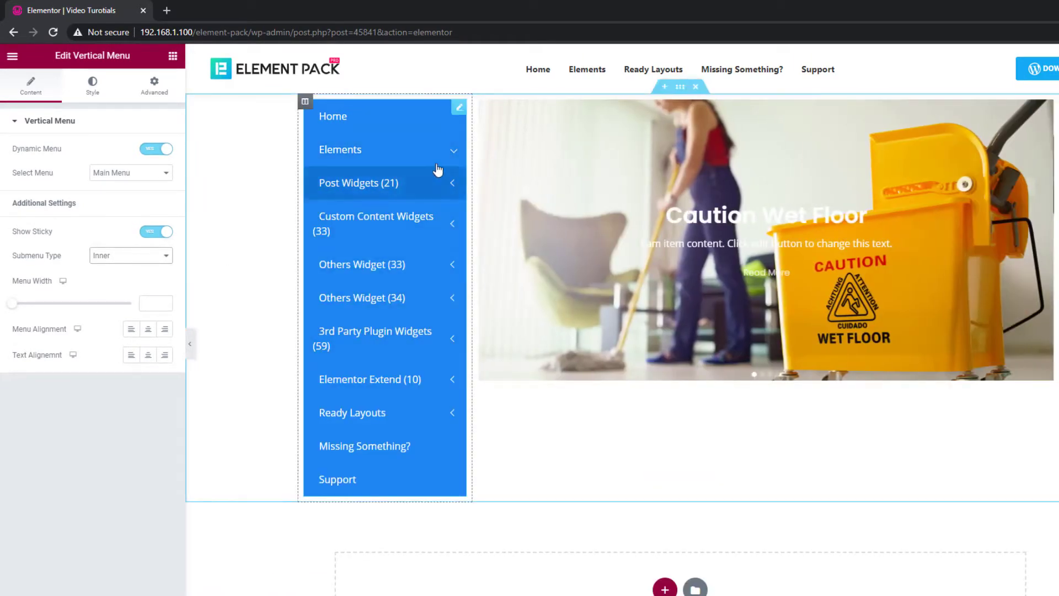
pyautogui.click(454, 152)
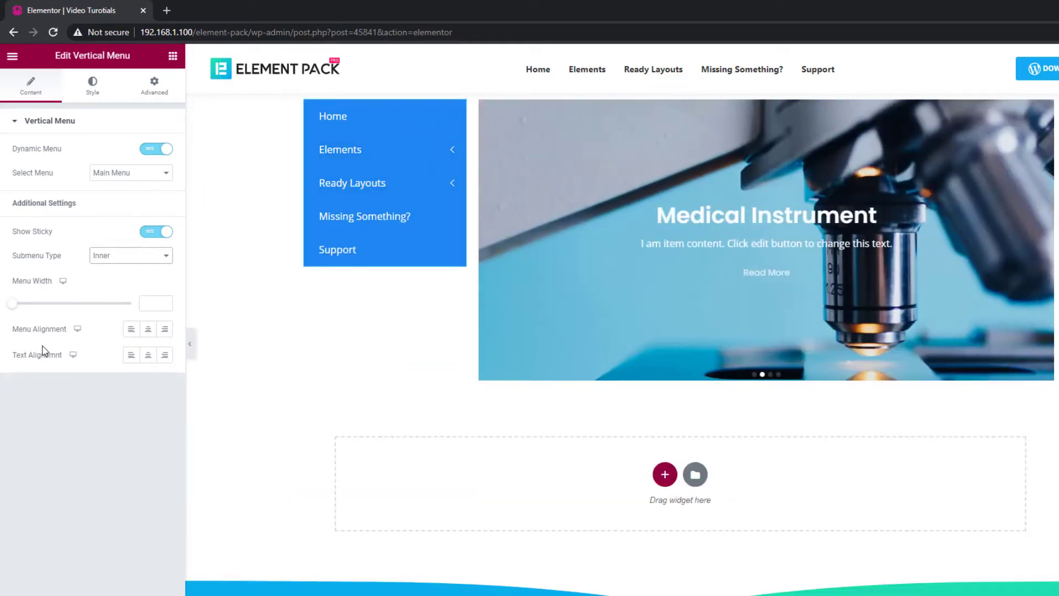
pyautogui.click(144, 255)
pyautogui.click(130, 290)
# Turn Dynamic Menu off to restore the custom items and review the menu's Style settings.
pyautogui.click(150, 148)
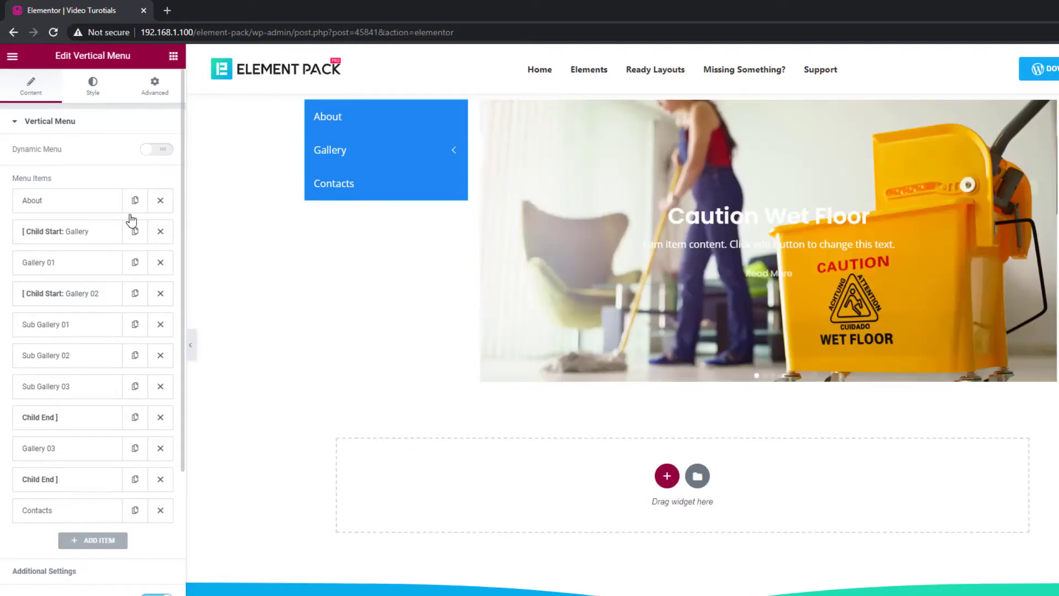
pyautogui.click(89, 94)
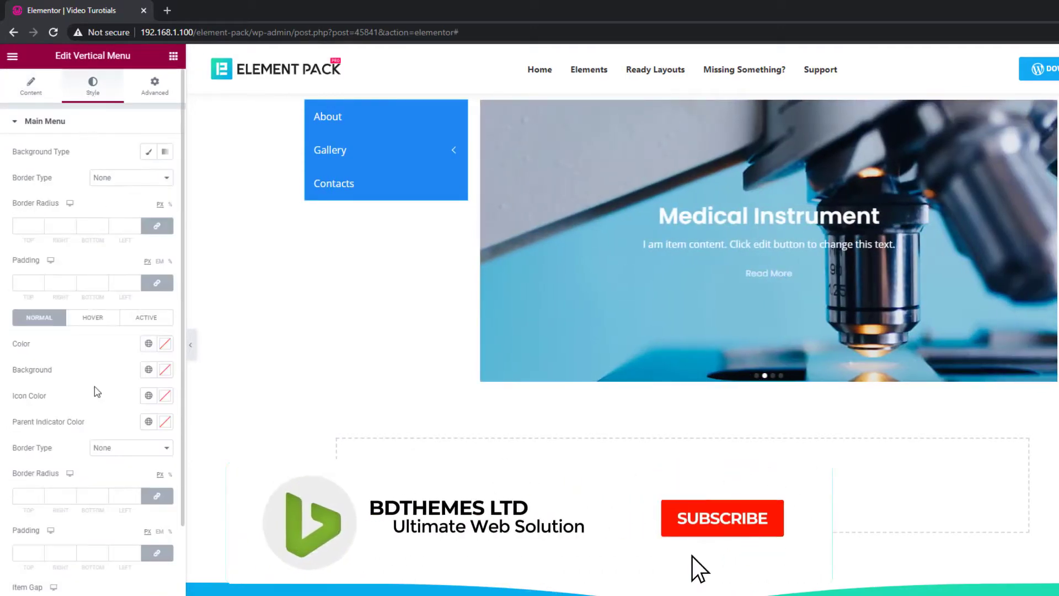
pyautogui.scroll(-2, 94, 408)
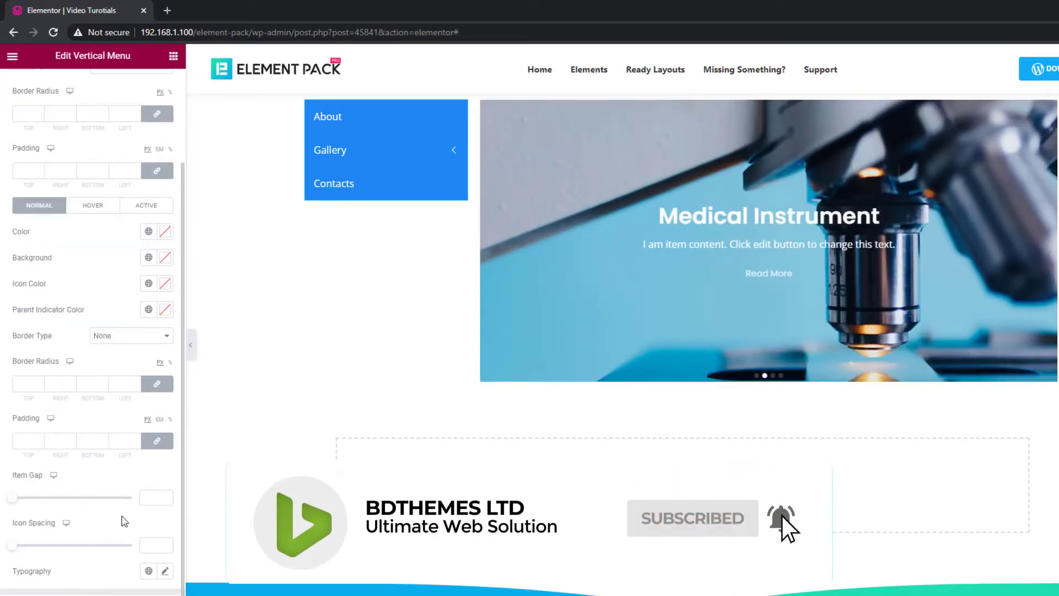
pyautogui.scroll(3, 133, 366)
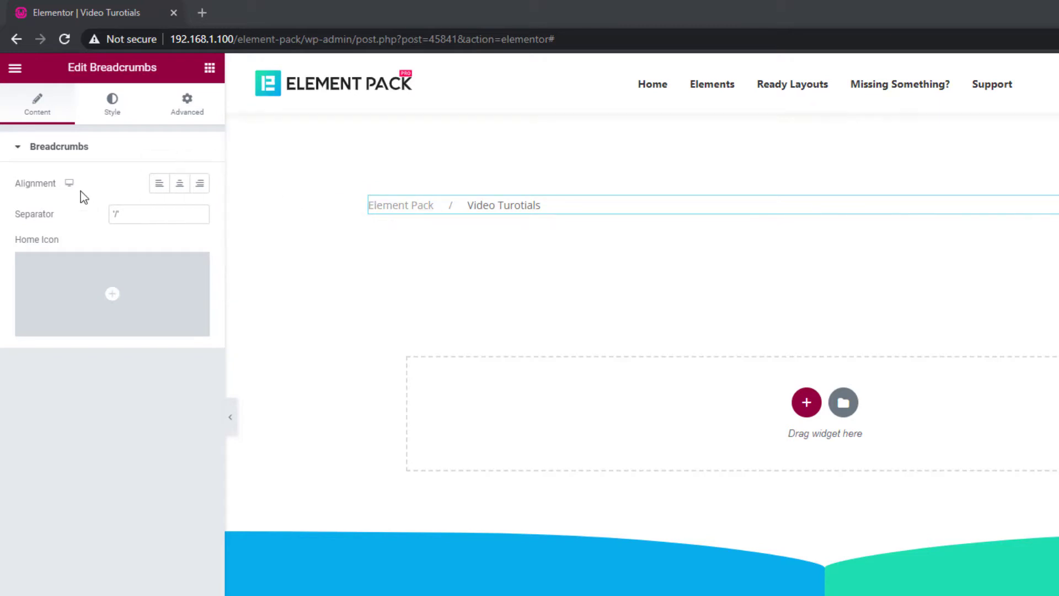
# Center the breadcrumbs and replace the / separator with >.
pyautogui.click(182, 189)
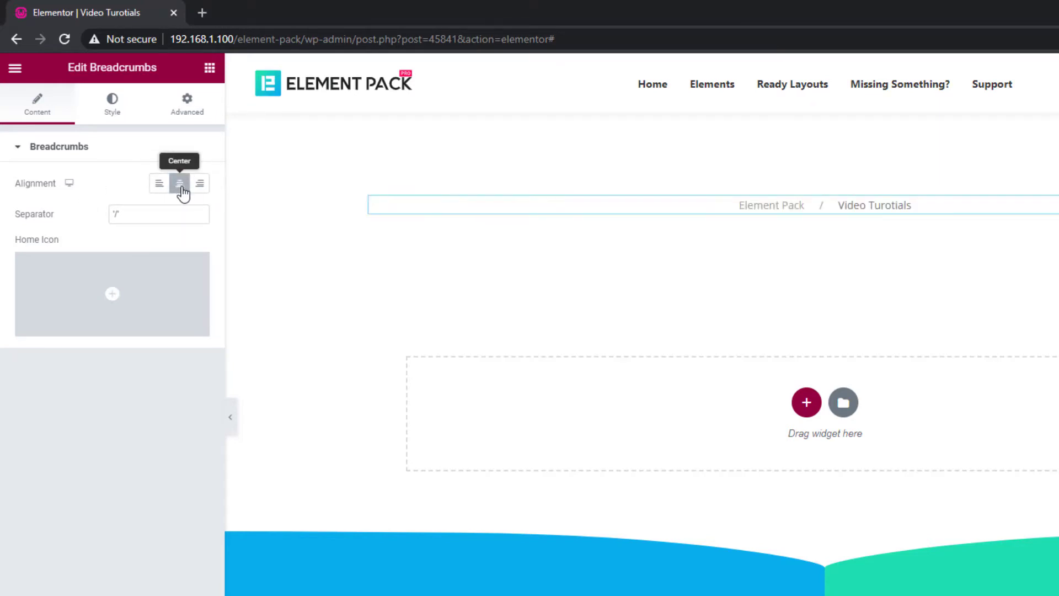
pyautogui.click(118, 215)
pyautogui.moveTo(161, 272)
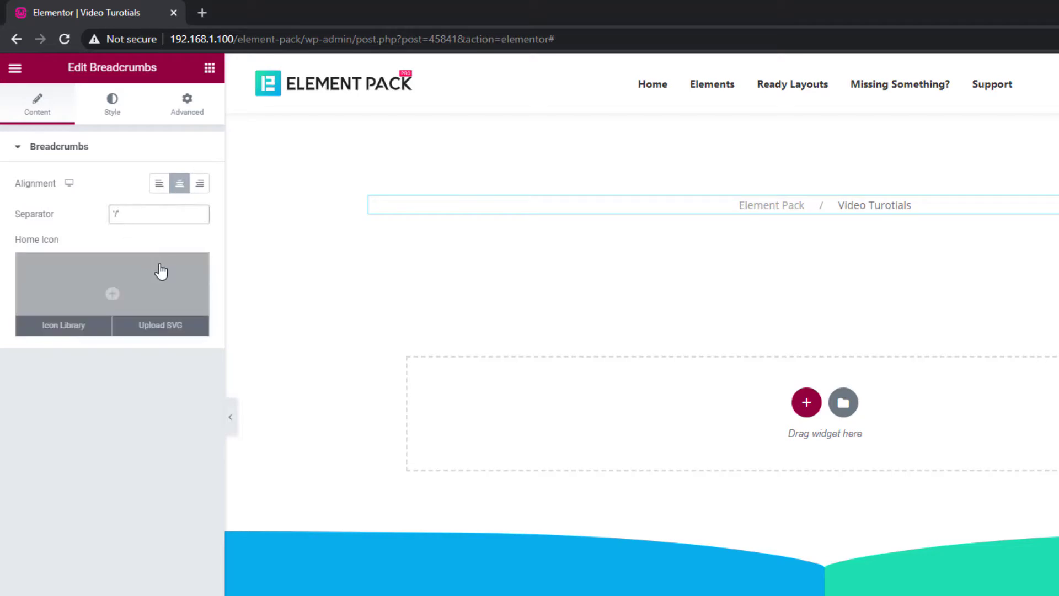
pyautogui.press('BackSpace')
pyautogui.write('>')
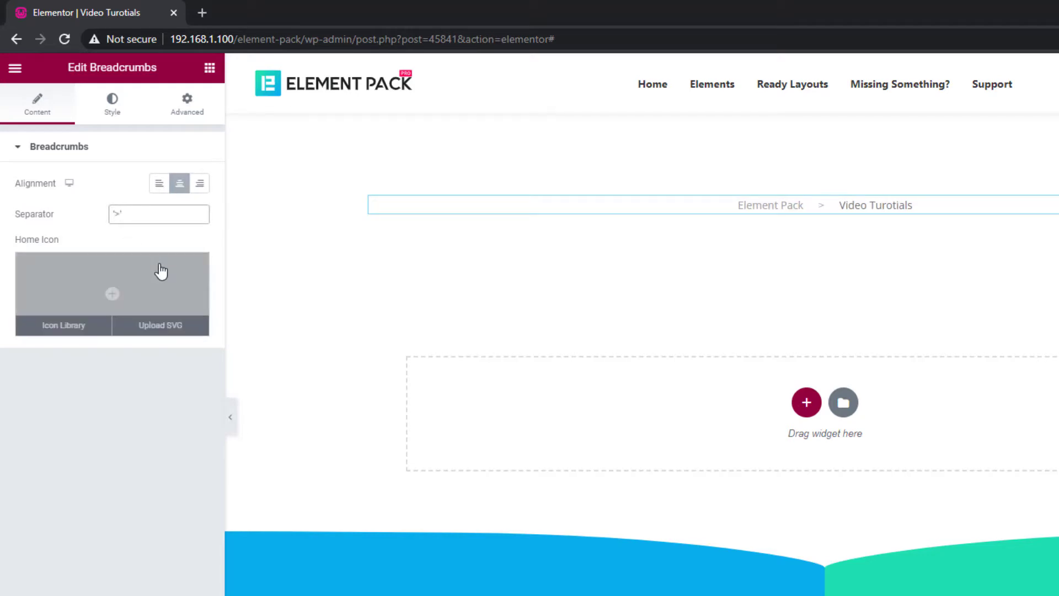
# Add the Home icon from the icon library to the breadcrumbs.
pyautogui.click(119, 294)
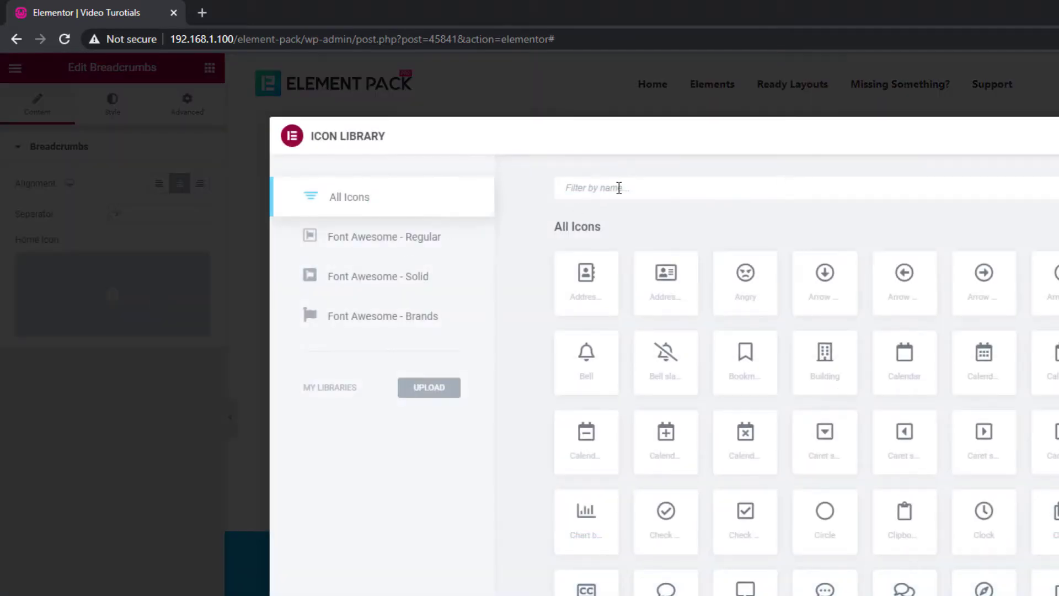
pyautogui.write('home')
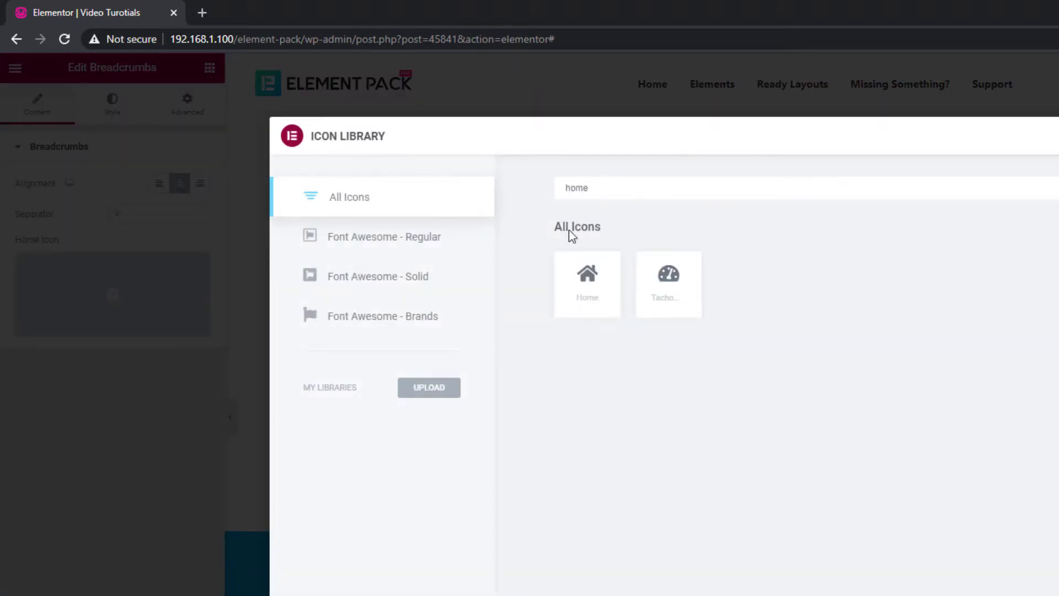
pyautogui.click(583, 279)
pyautogui.click(1020, 573)
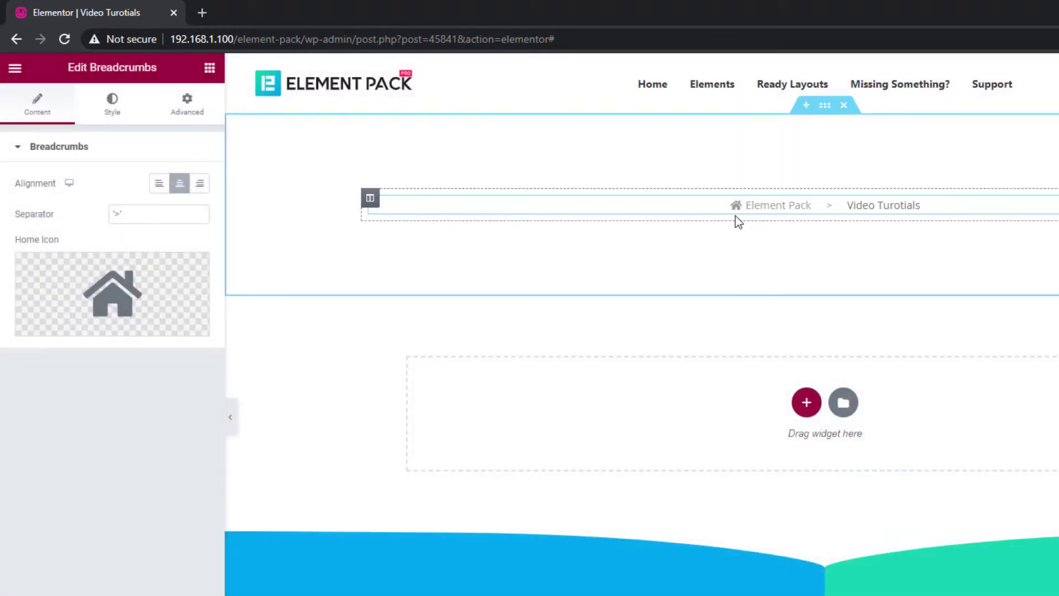
# Enlarge the breadcrumb typography size to 33.
pyautogui.click(111, 110)
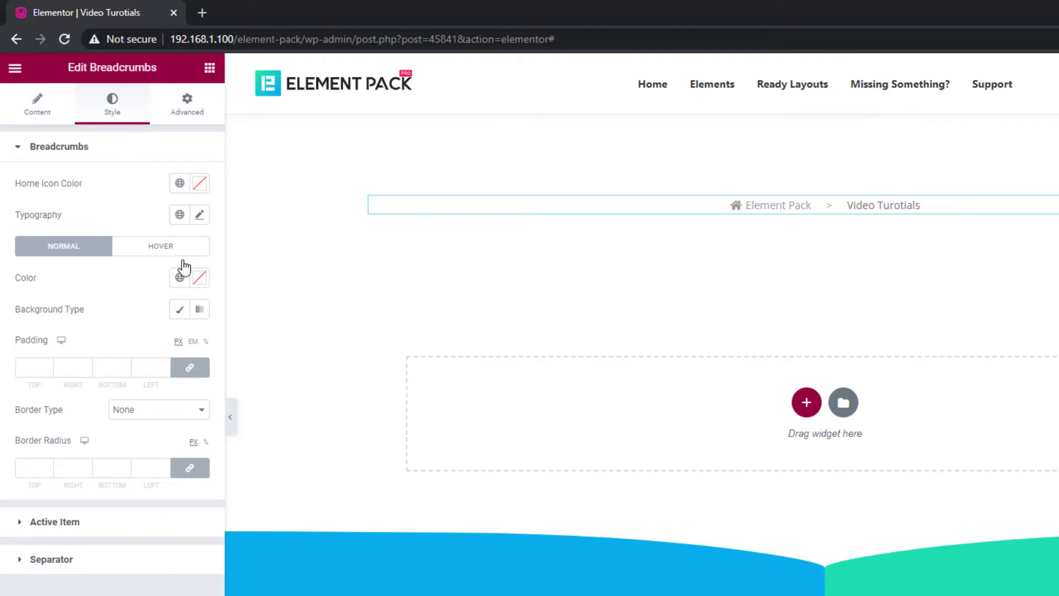
pyautogui.click(198, 219)
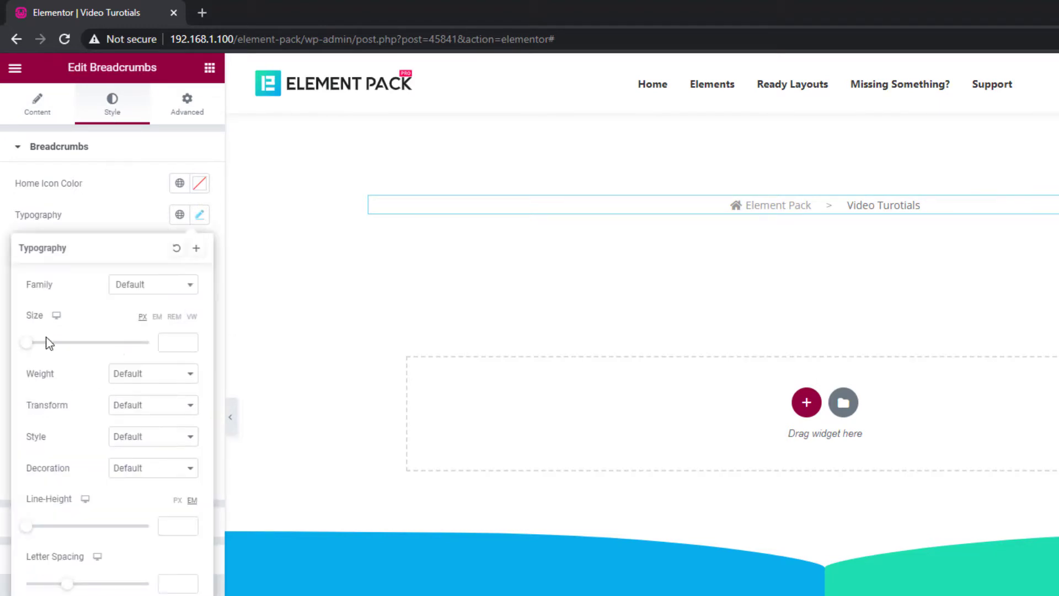
pyautogui.moveTo(45, 346); pyautogui.dragTo(46, 351)
pyautogui.click(110, 226)
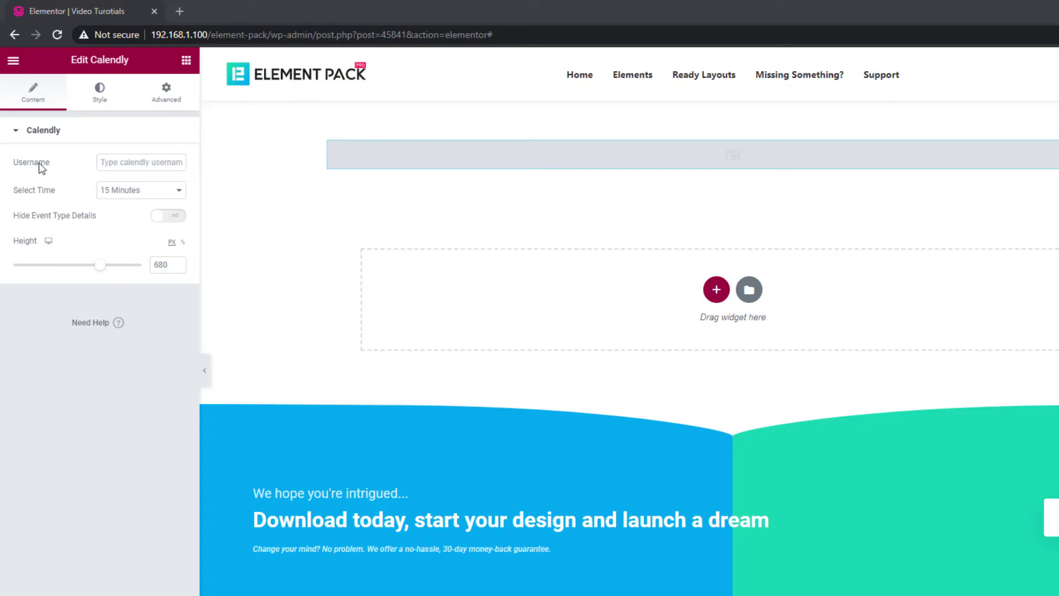
# Enter the Calendly username and set the meeting length to 30 minutes.
pyautogui.click(146, 162)
pyautogui.write('ashikbd')
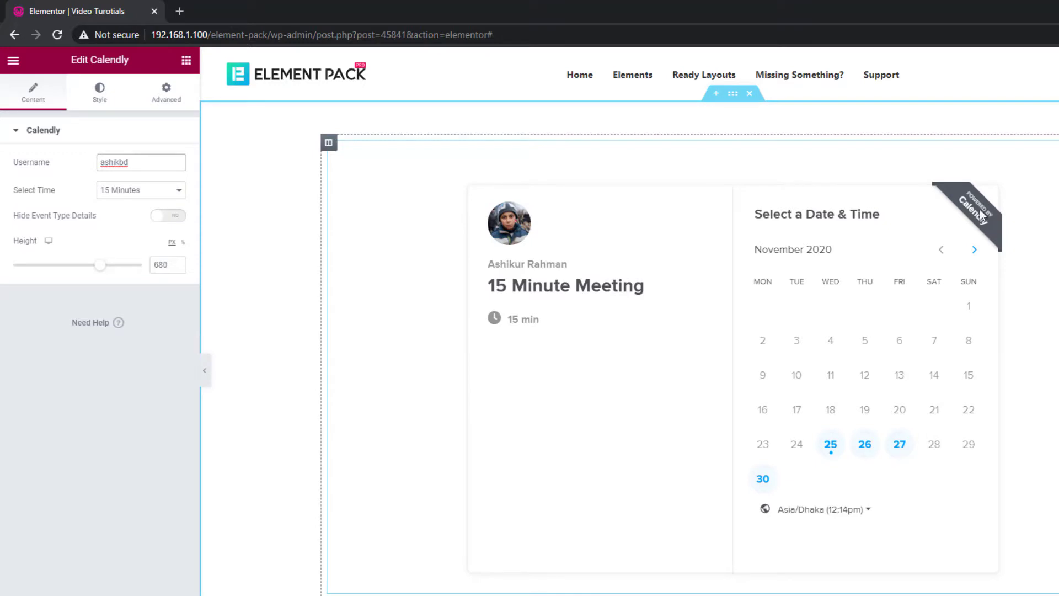
pyautogui.click(146, 191)
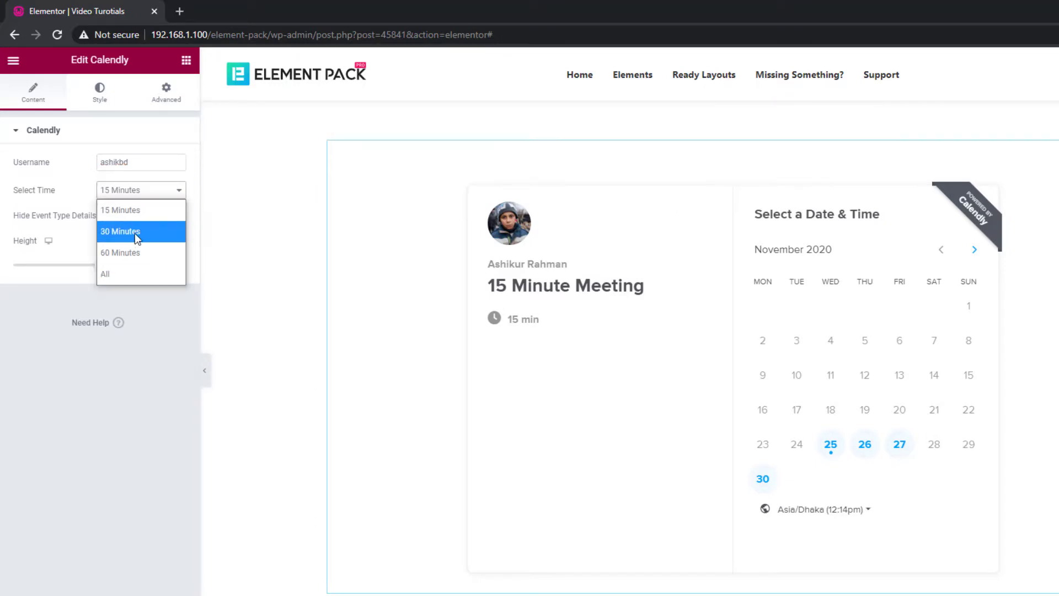
pyautogui.click(134, 232)
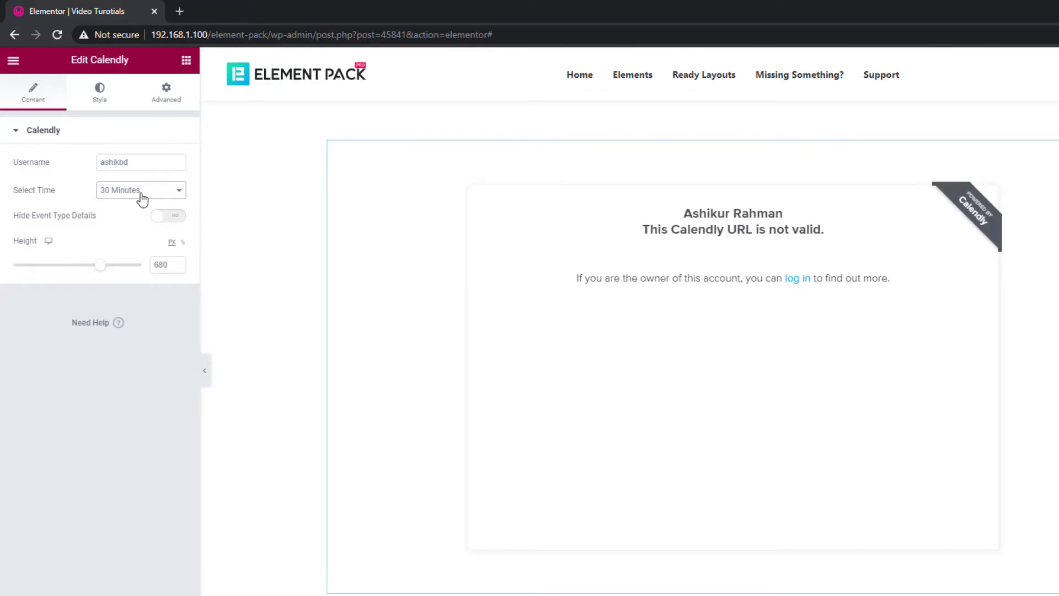
# Return the meeting length to 15 minutes and toggle Hide Event Type Details on and off.
pyautogui.click(142, 194)
pyautogui.click(139, 209)
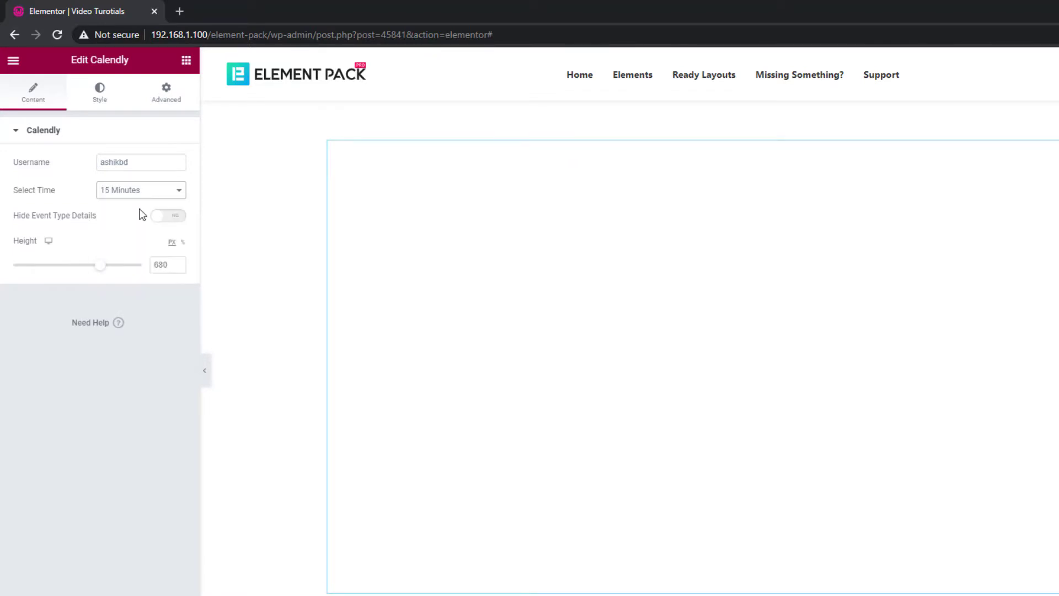
pyautogui.click(177, 217)
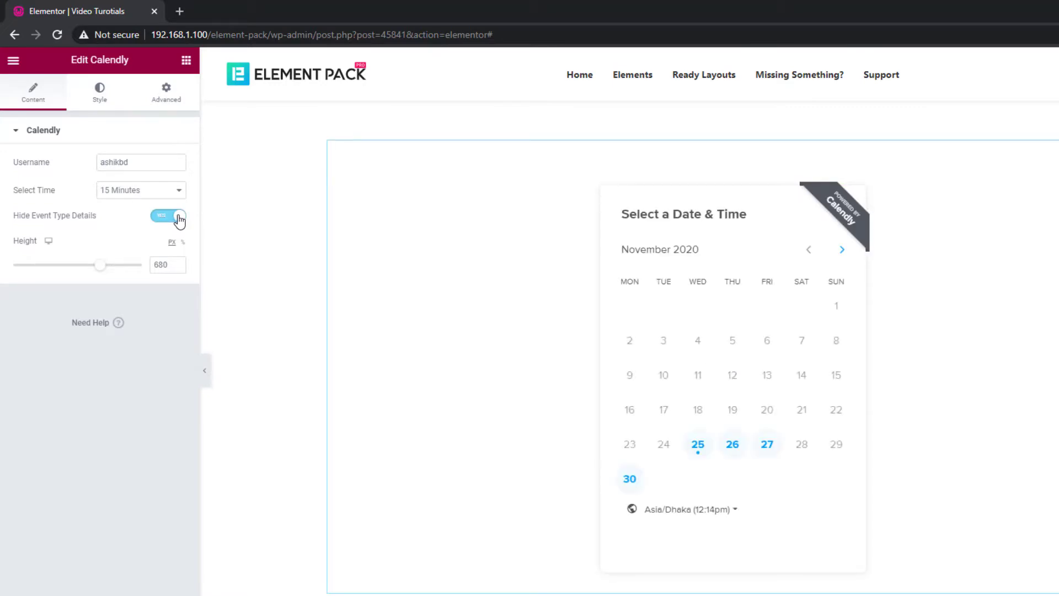
pyautogui.click(177, 217)
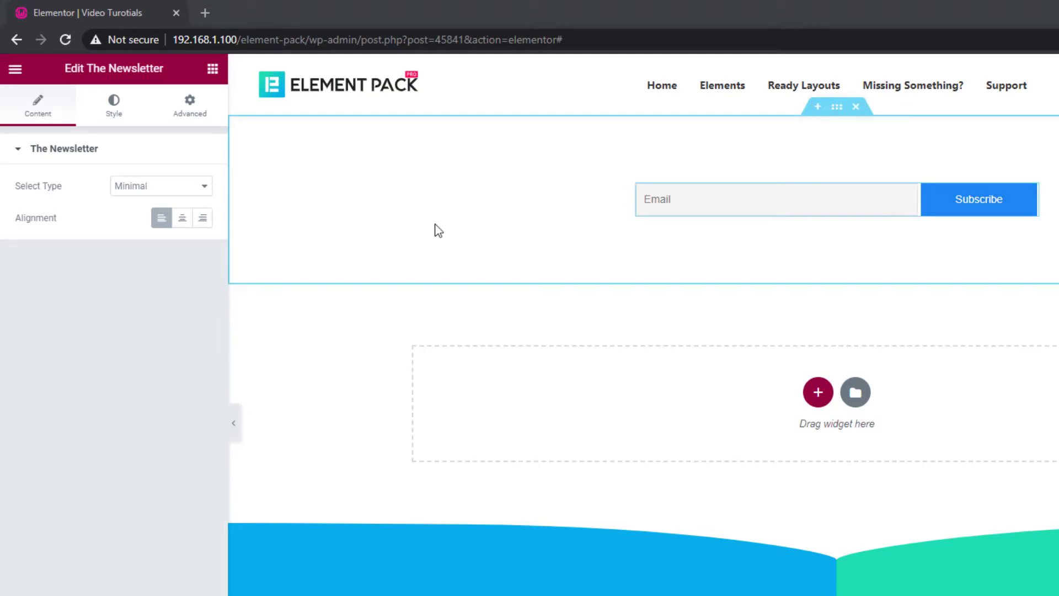
# Switch the newsletter to the Standard type and enable First name and Last name fields.
pyautogui.click(165, 187)
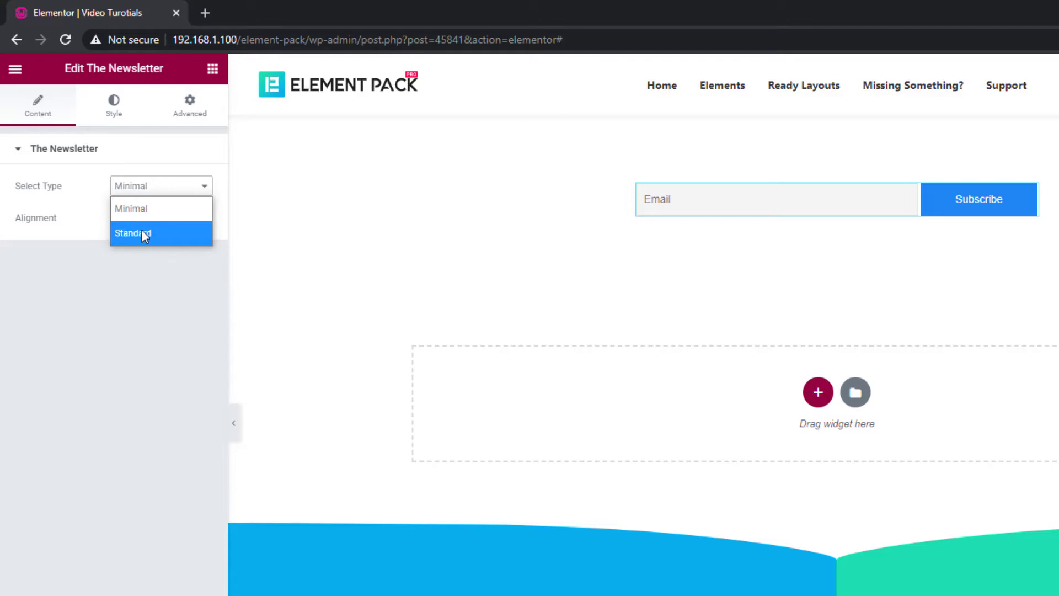
pyautogui.click(145, 233)
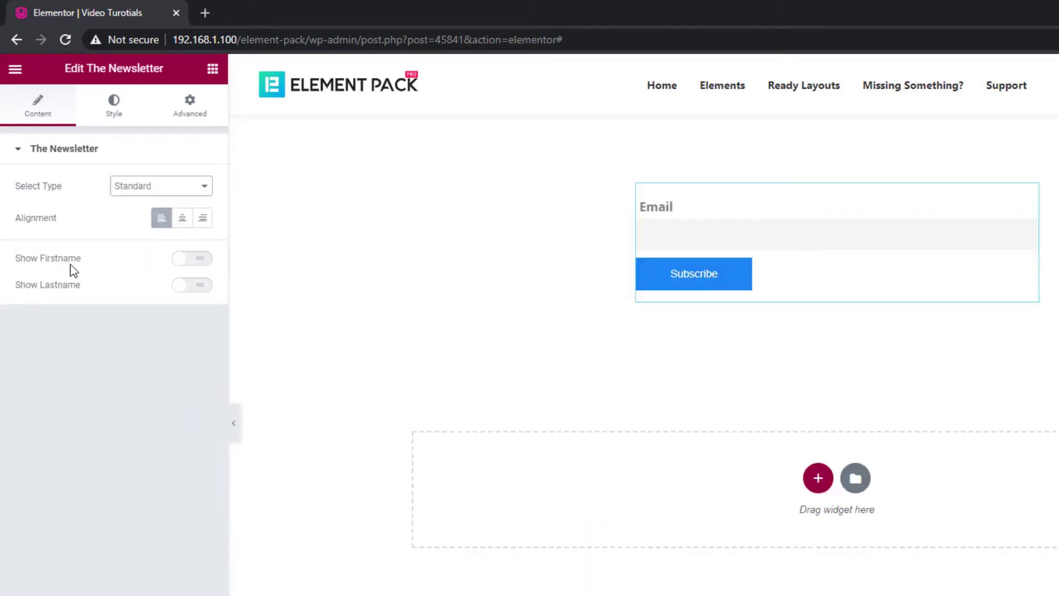
pyautogui.click(198, 264)
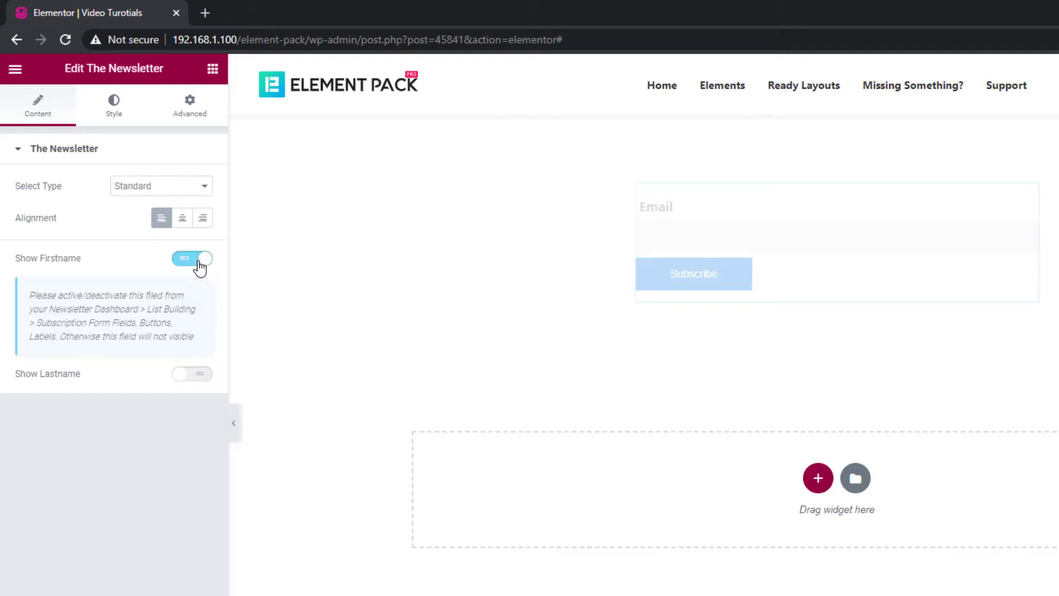
pyautogui.click(205, 381)
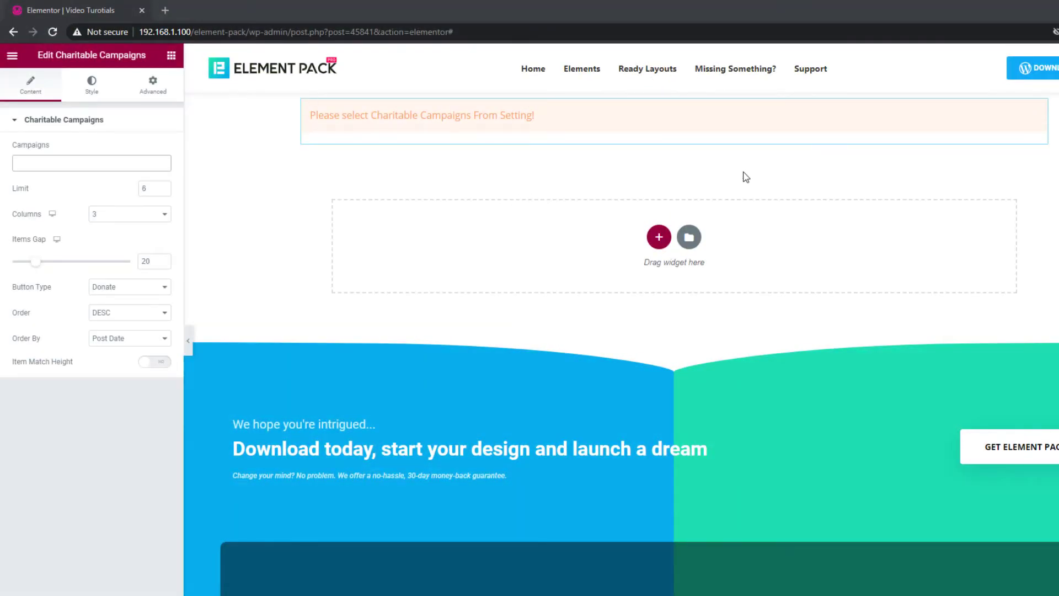
# Add six campaigns: Homeless Helping, Girls To School, Food For Children, Water For Everyone, Rise From Earthquake, Help The Orphans.
pyautogui.click(130, 162)
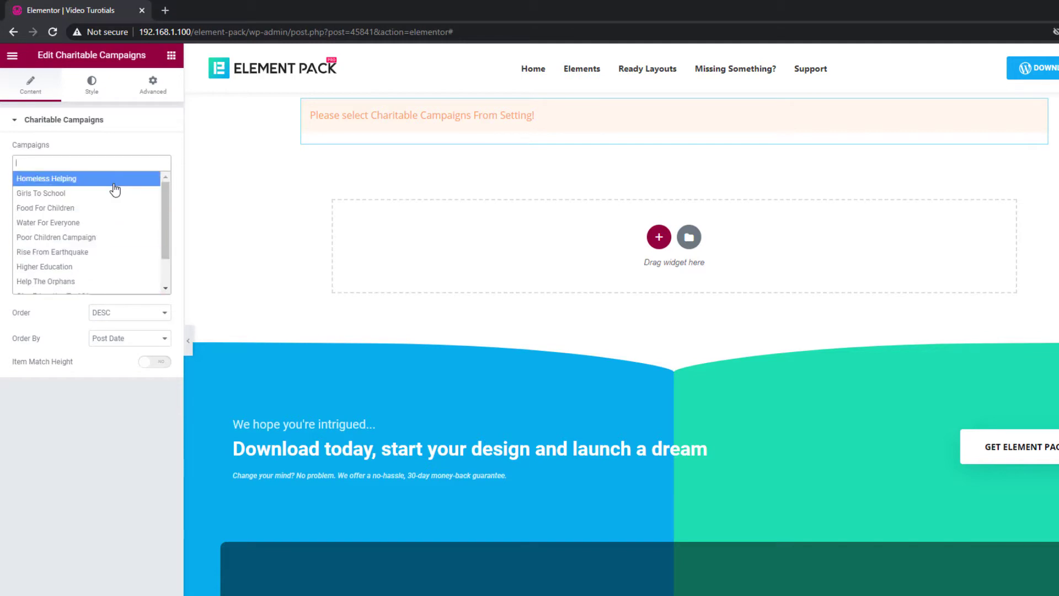
pyautogui.click(113, 180)
pyautogui.click(118, 163)
pyautogui.click(101, 199)
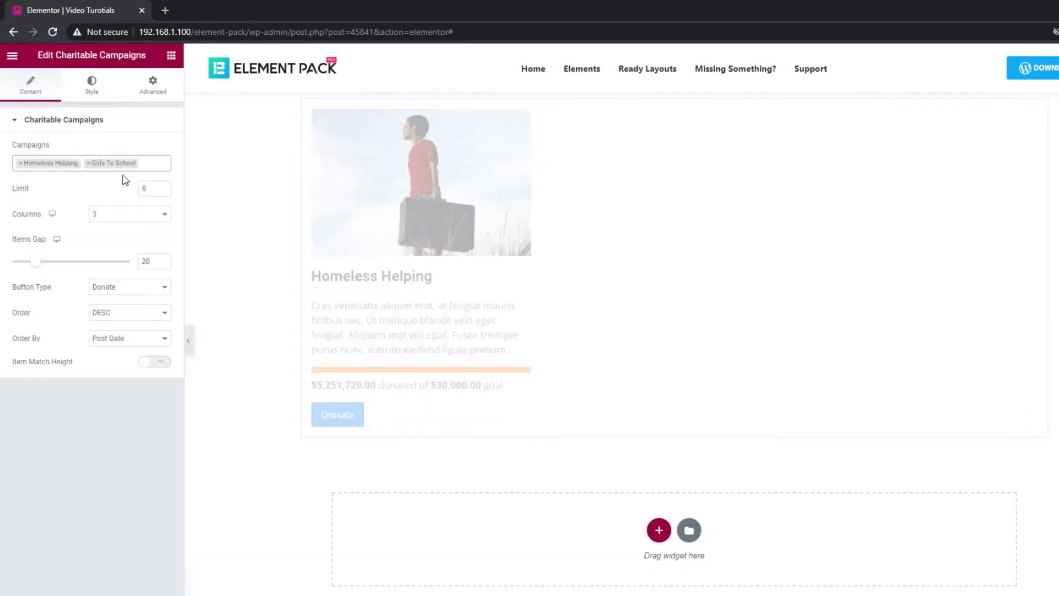
pyautogui.click(130, 168)
pyautogui.click(111, 208)
pyautogui.click(140, 181)
pyautogui.click(106, 235)
pyautogui.click(168, 172)
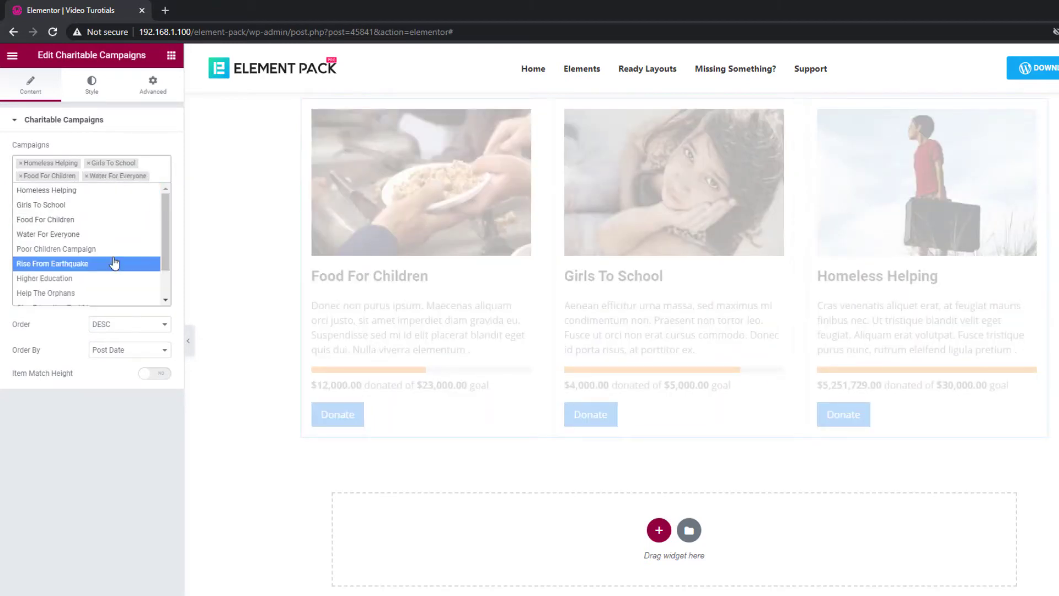
pyautogui.click(110, 263)
pyautogui.click(154, 186)
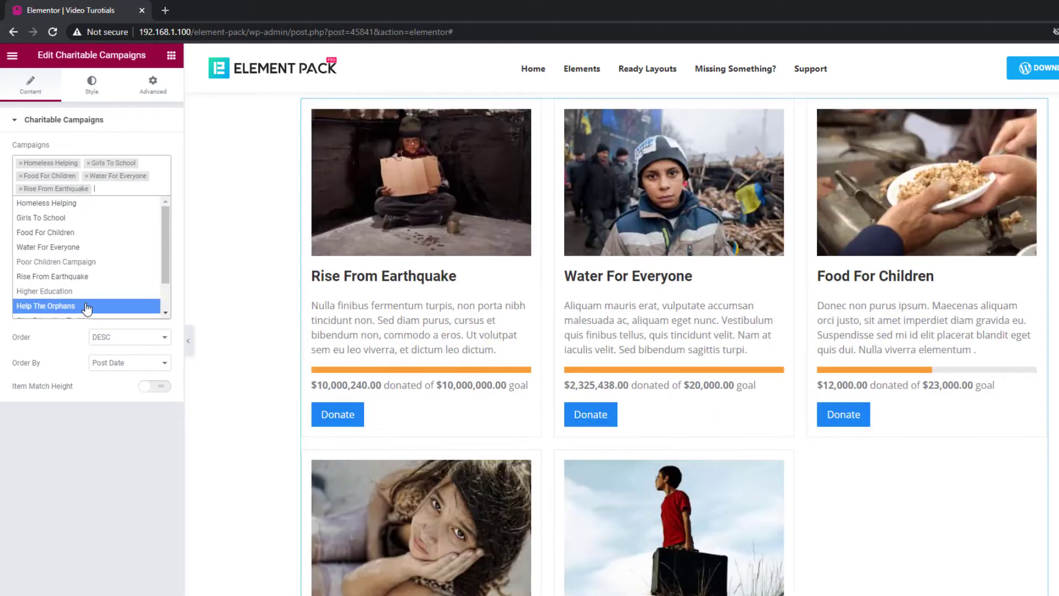
pyautogui.click(87, 307)
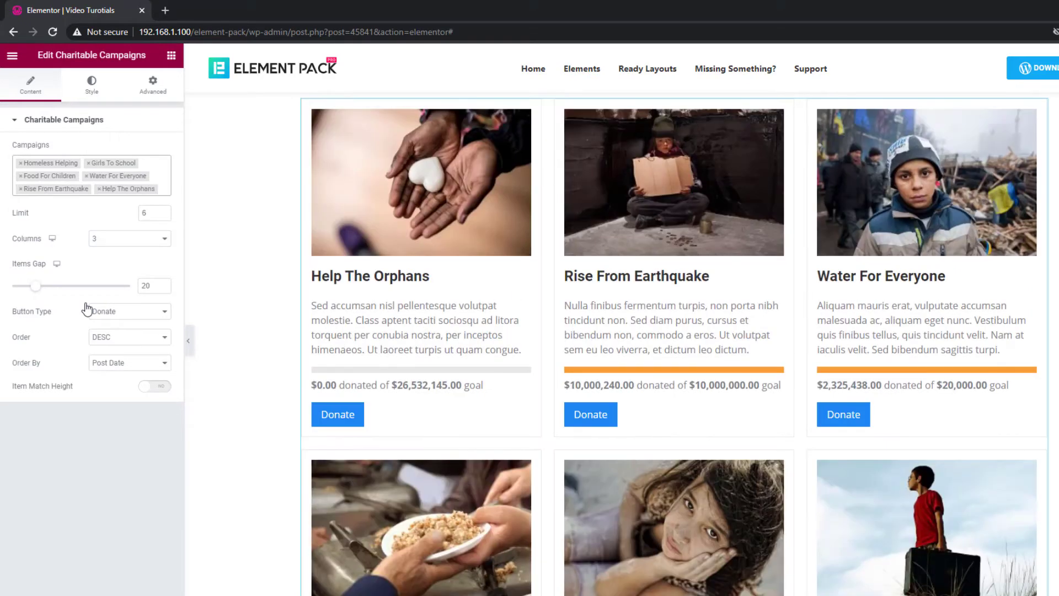
pyautogui.scroll(-4, 674, 320)
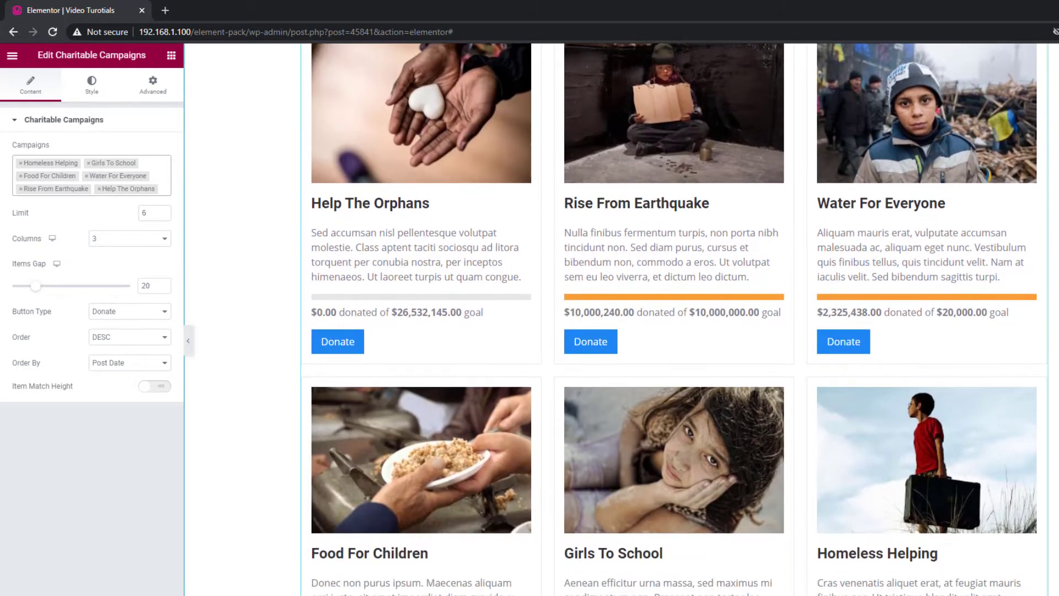
pyautogui.scroll(4, 674, 319)
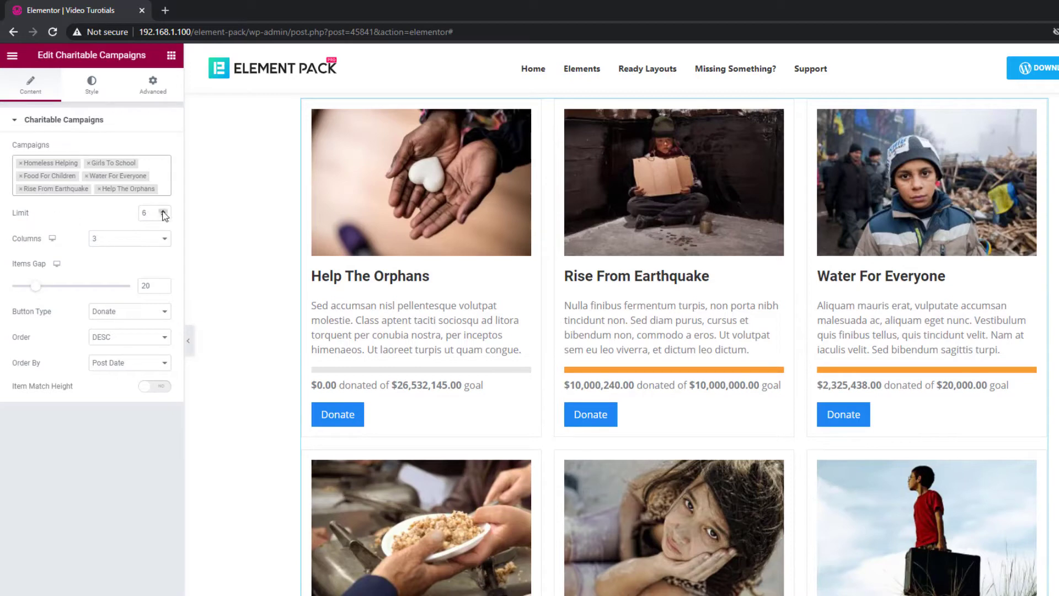
# Set the limit to 3, try 2 columns then settle on 3, and widen the items gap.
pyautogui.moveTo(163, 216); pyautogui.dragTo(138, 217)
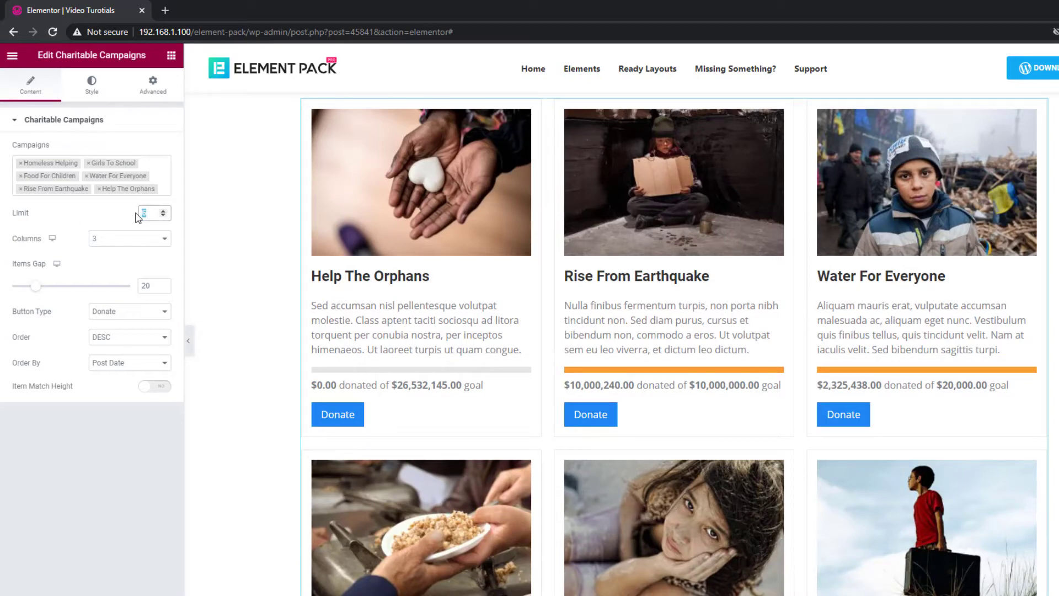
pyautogui.write('3')
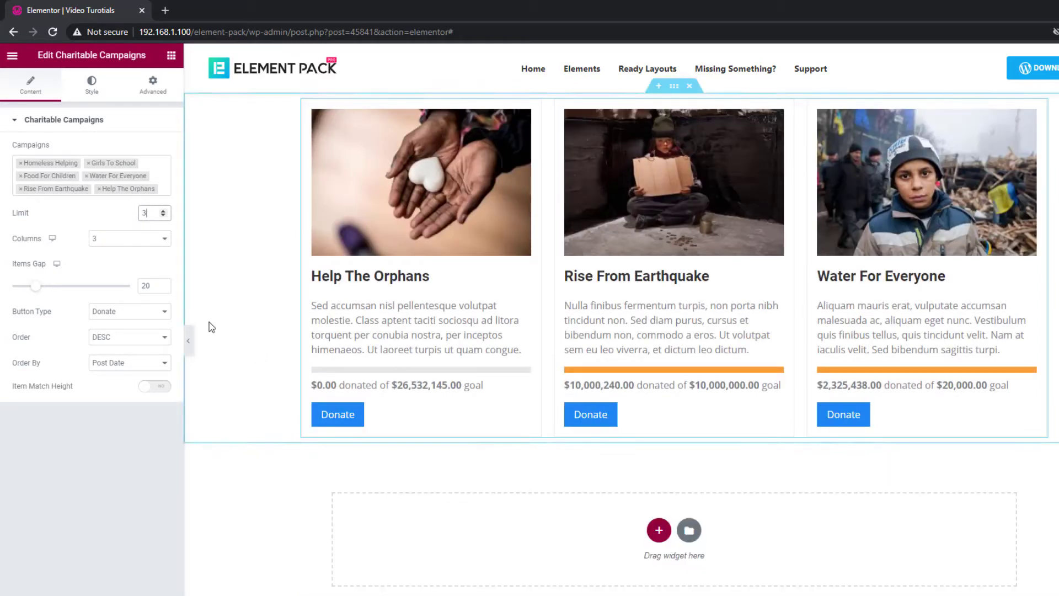
pyautogui.click(125, 243)
pyautogui.click(137, 281)
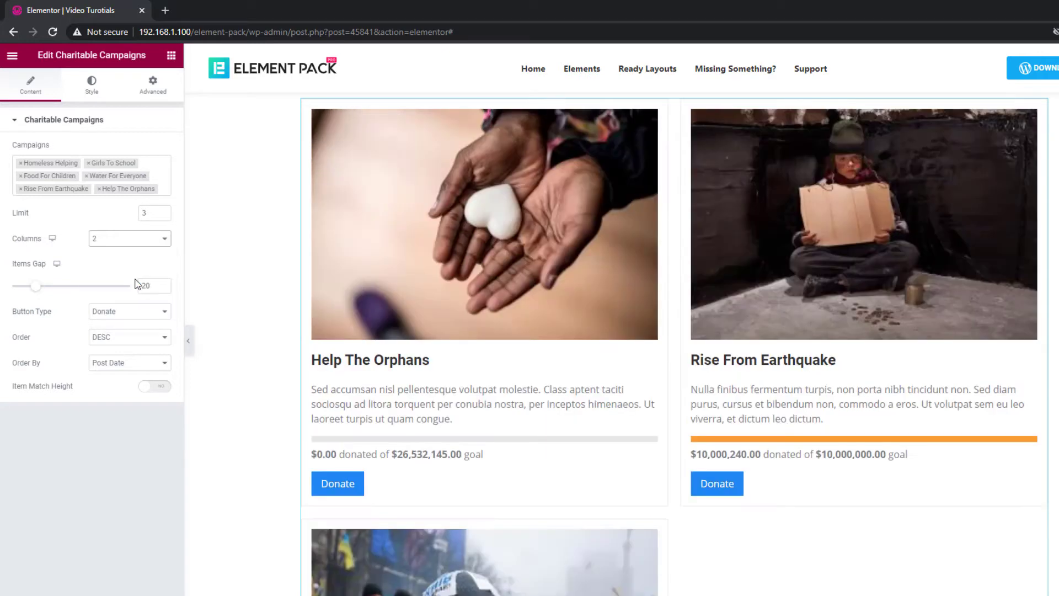
pyautogui.click(127, 242)
pyautogui.click(117, 296)
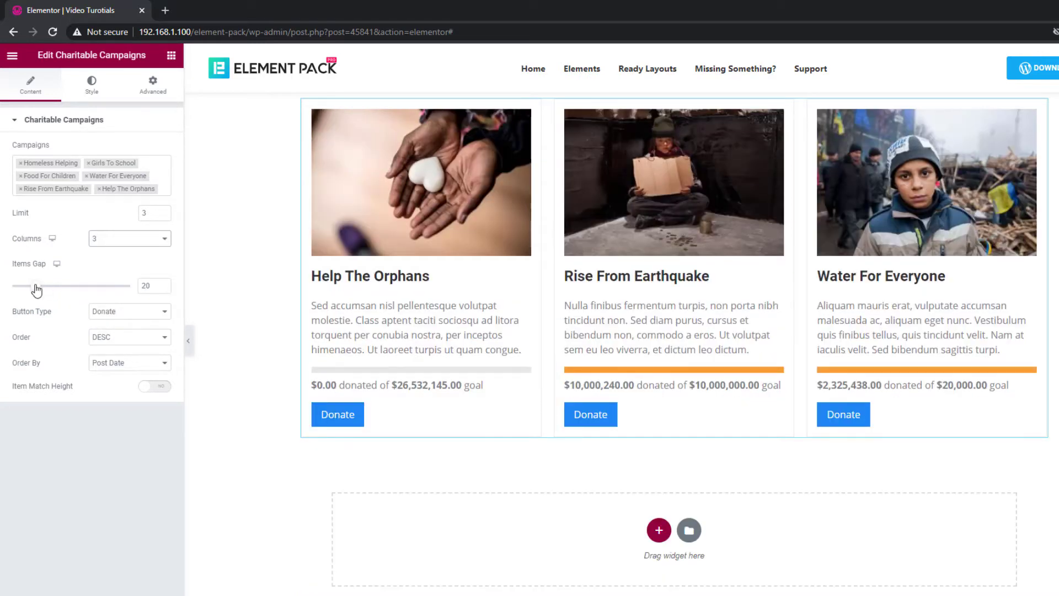
pyautogui.moveTo(35, 285)
pyautogui.mouseDown()
pyautogui.moveTo(81, 288)
pyautogui.moveTo(55, 291)
pyautogui.mouseUp()
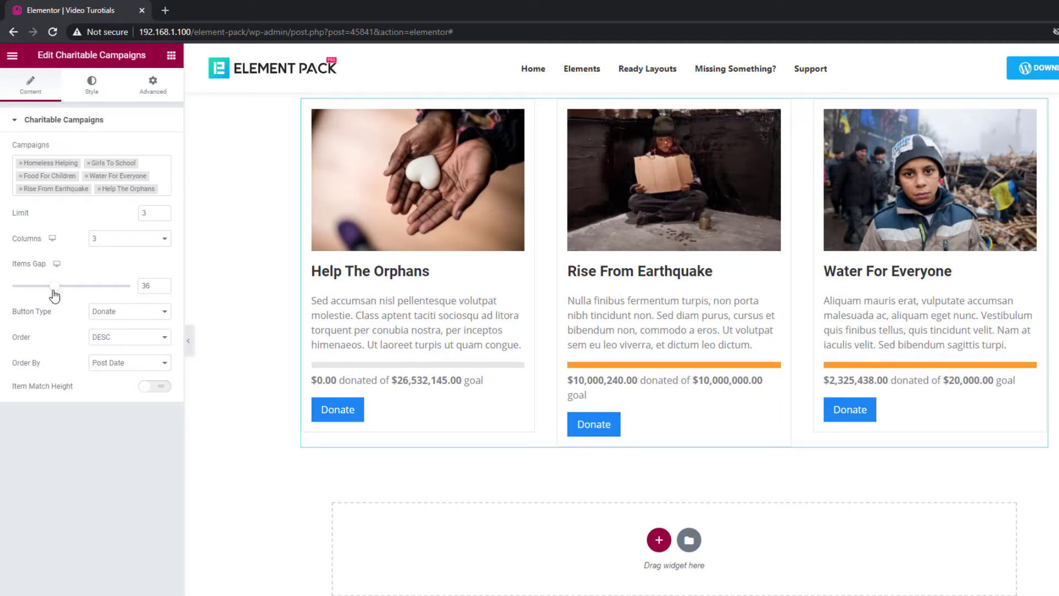
# Use Read More detail buttons, sort campaigns ascending, and enable Item Match Height.
pyautogui.click(103, 314)
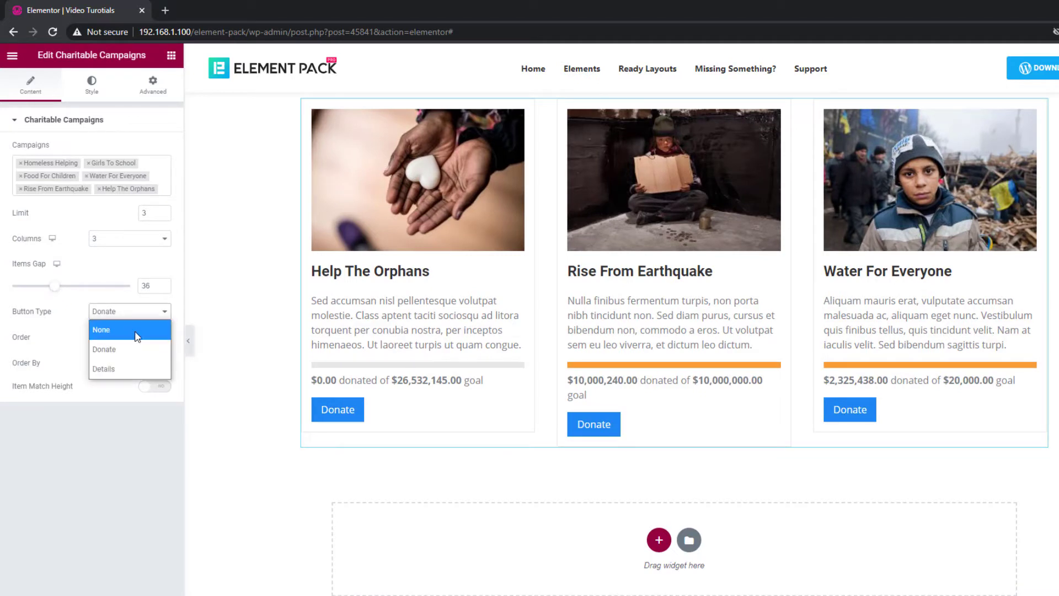
pyautogui.click(113, 369)
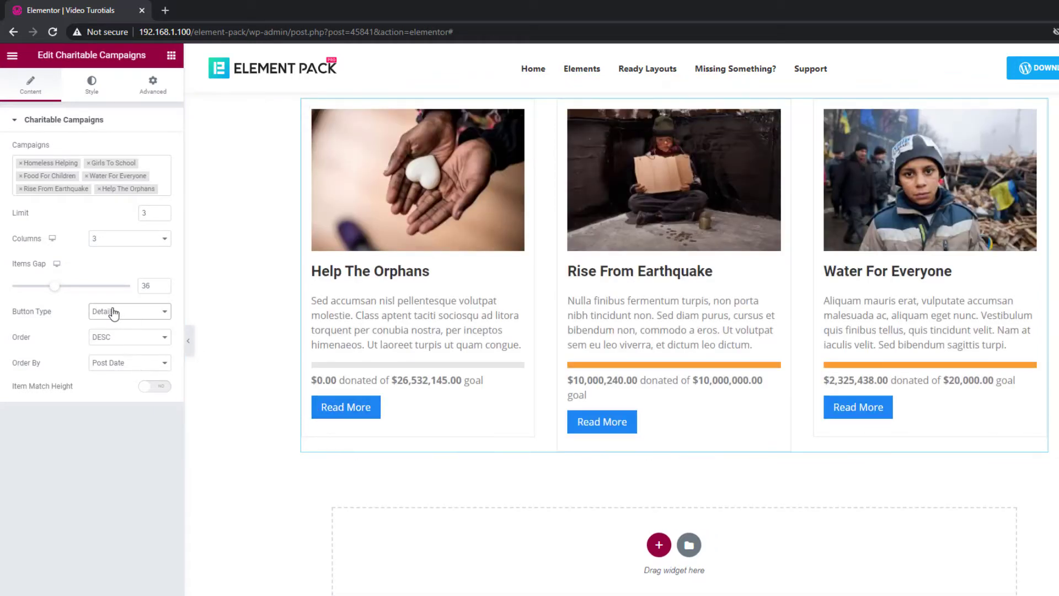
pyautogui.click(127, 338)
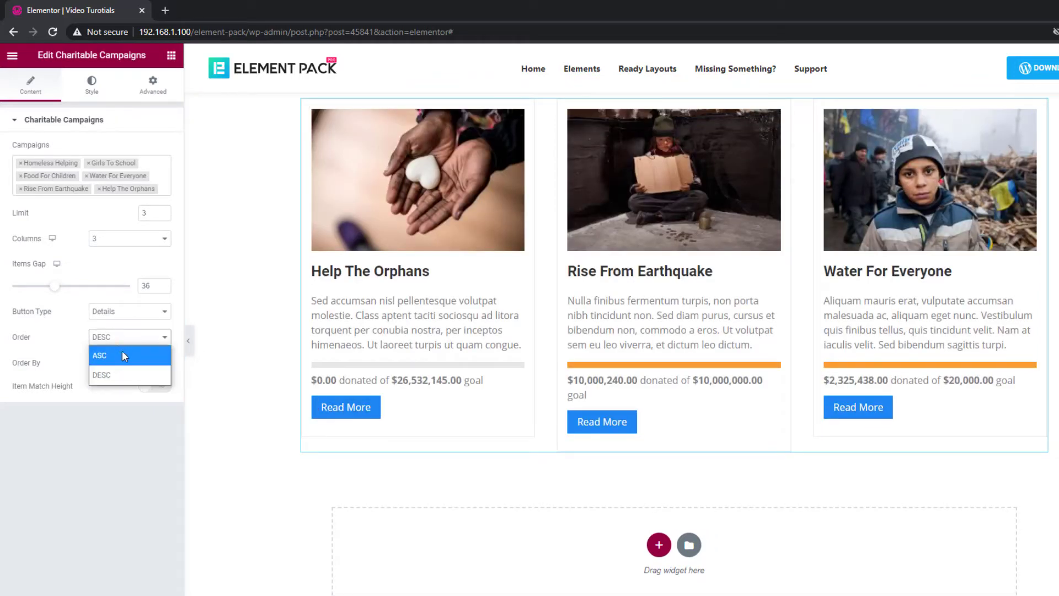
pyautogui.click(127, 356)
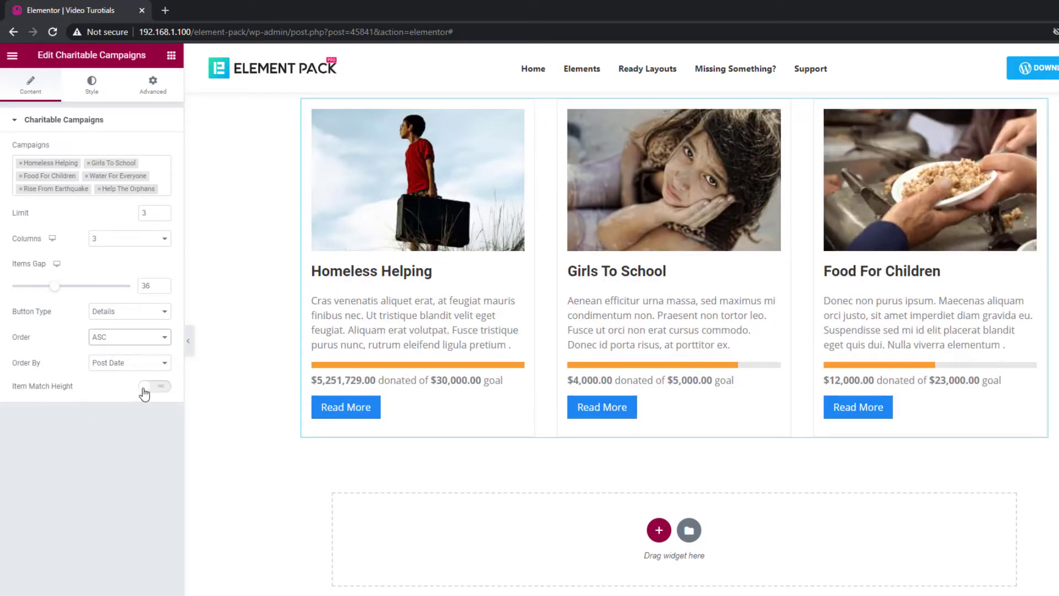
pyautogui.click(161, 389)
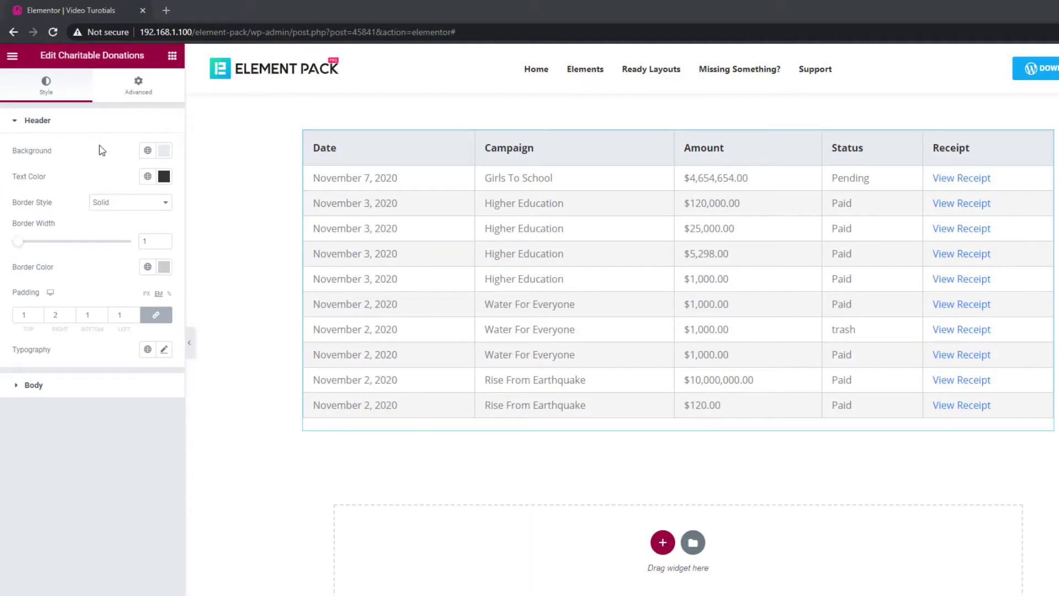
# Give the table header a pasted blue background and a translucent blue border.
pyautogui.click(164, 150)
pyautogui.doubleClick(104, 333)
pyautogui.hotkey('ctrl', 'v')
pyautogui.click(163, 176)
pyautogui.click(94, 179)
pyautogui.click(164, 266)
pyautogui.doubleClick(105, 454)
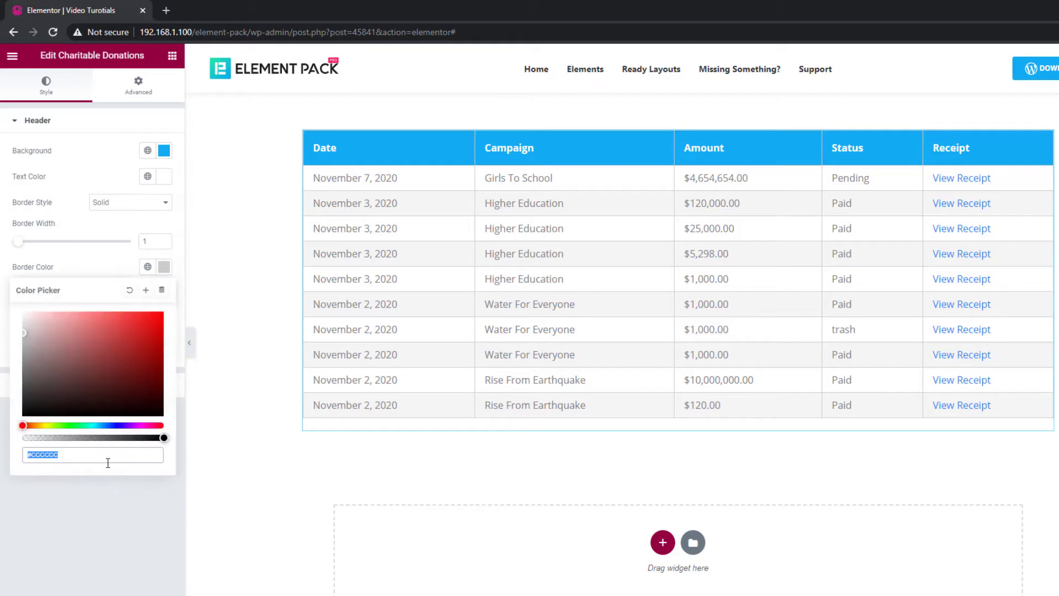
pyautogui.write('#14ABF4')
pyautogui.moveTo(160, 437); pyautogui.dragTo(55, 451)
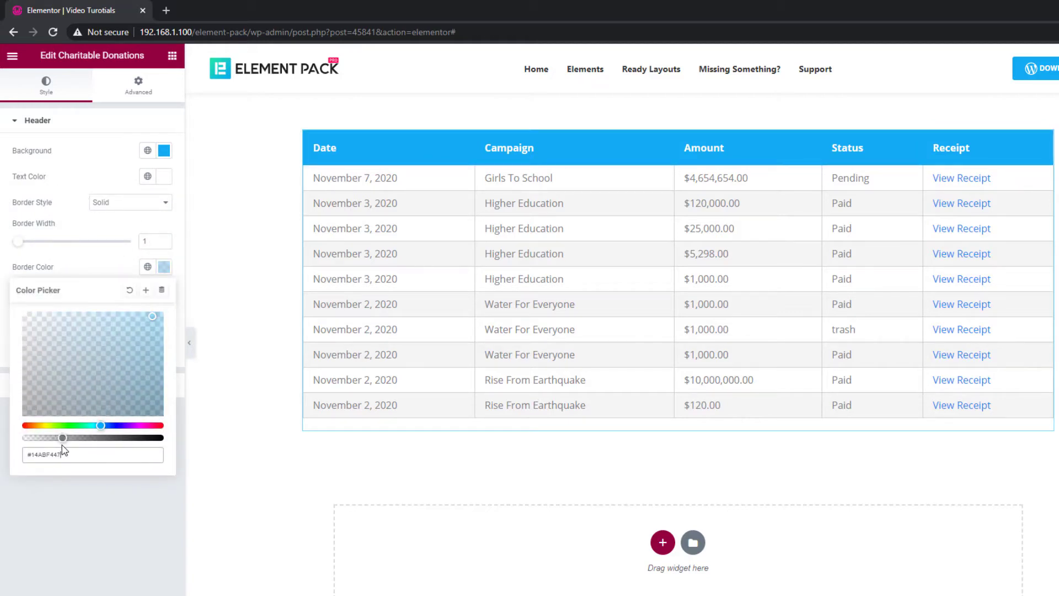
pyautogui.click(99, 274)
# Set body top padding to 1, reset body typography, and make cell borders nearly transparent #14ABF4.
pyautogui.click(72, 390)
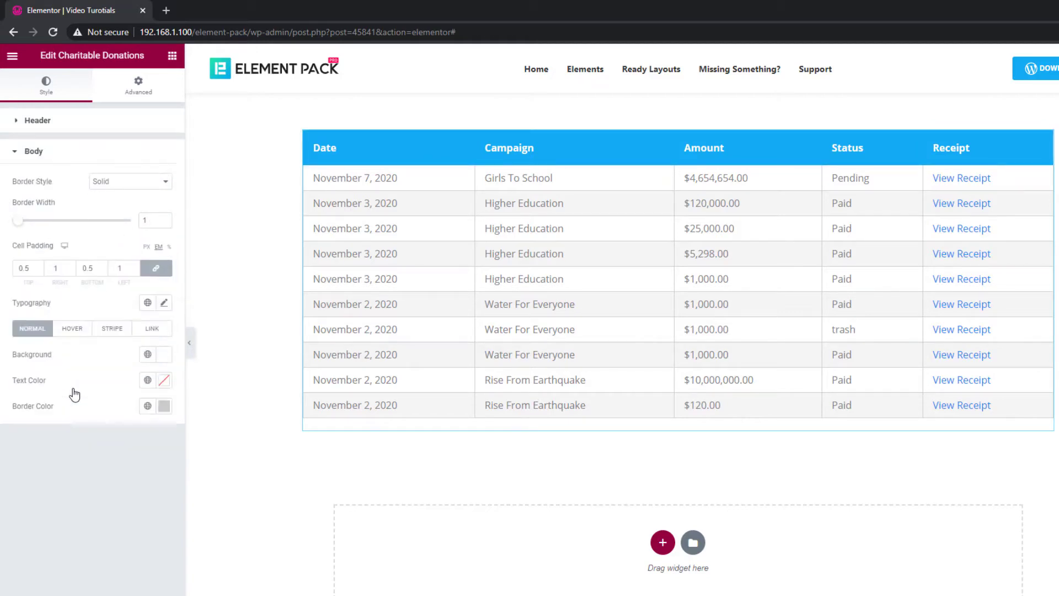
pyautogui.doubleClick(27, 267)
pyautogui.write('1')
pyautogui.click(164, 303)
pyautogui.click(144, 331)
pyautogui.click(108, 311)
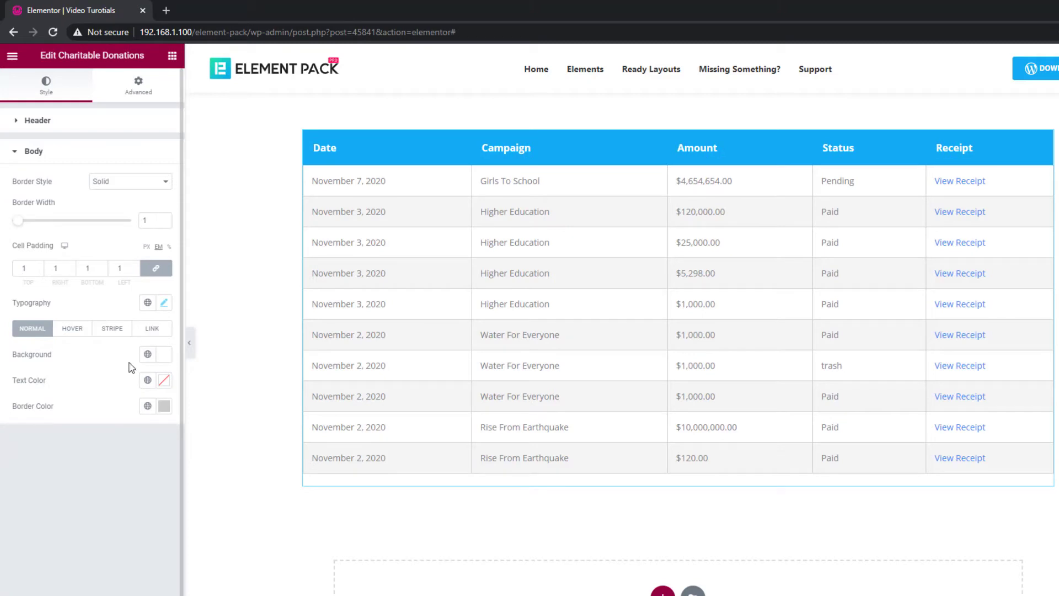
pyautogui.click(164, 406)
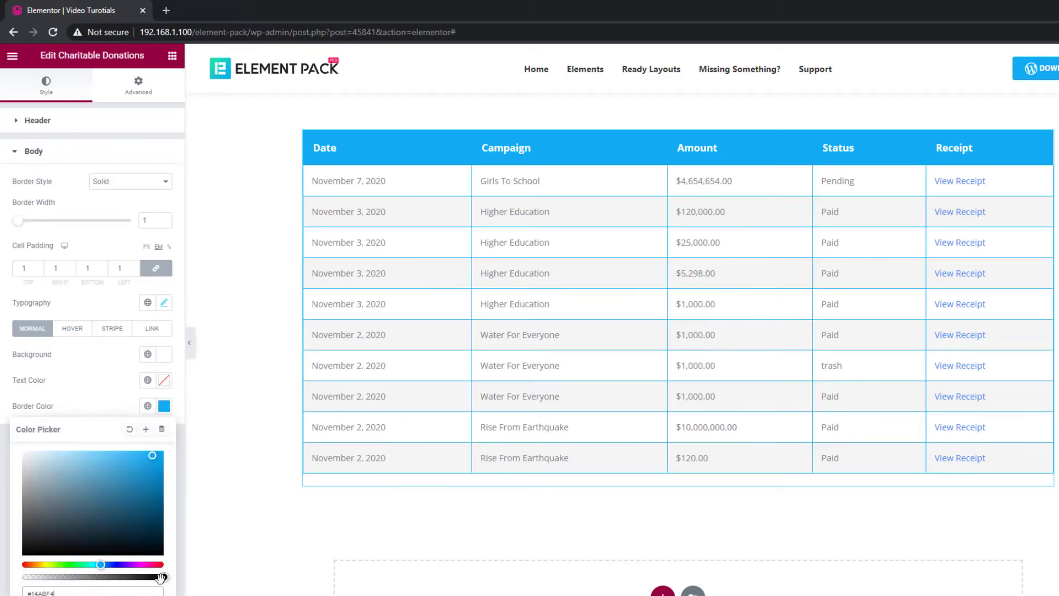
pyautogui.moveTo(138, 578); pyautogui.dragTo(45, 578)
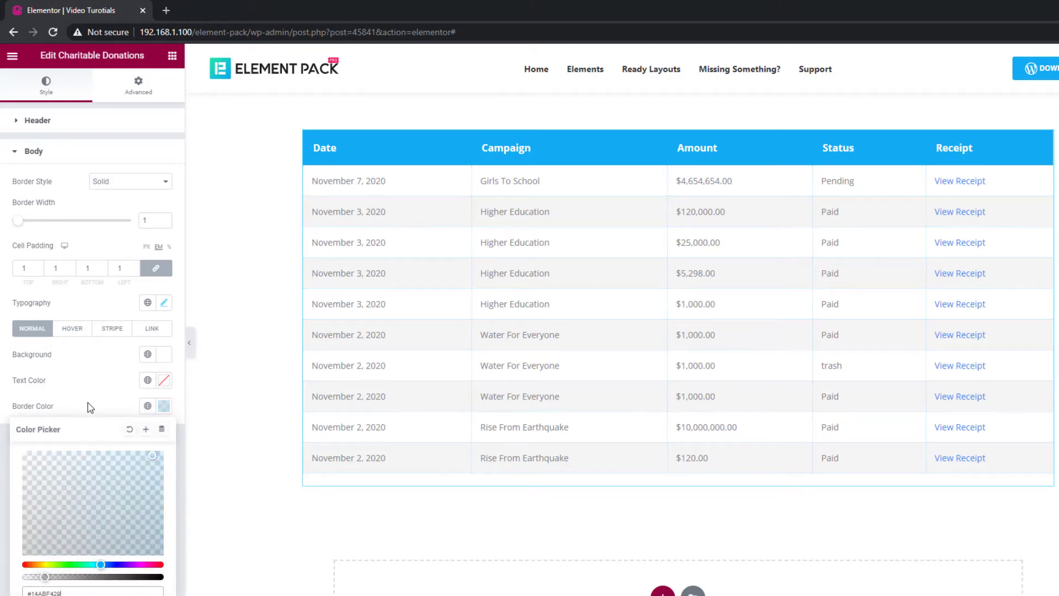
# Give the striped rows a very faint #14ABF4 background.
pyautogui.click(90, 407)
pyautogui.click(112, 328)
pyautogui.click(164, 354)
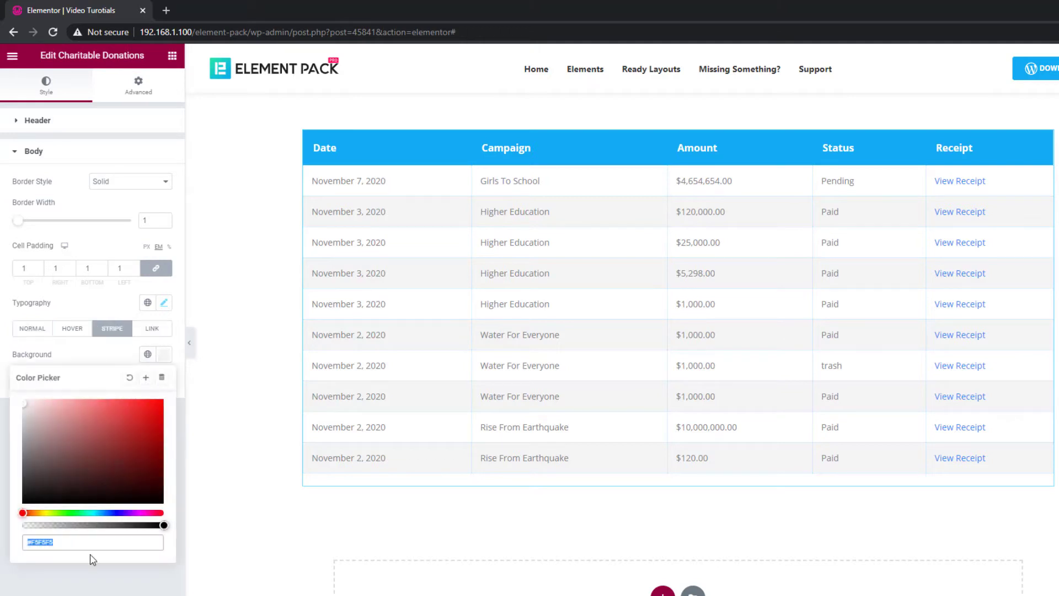
pyautogui.write('#14ABF4')
pyautogui.moveTo(163, 525); pyautogui.dragTo(27, 528)
pyautogui.click(98, 360)
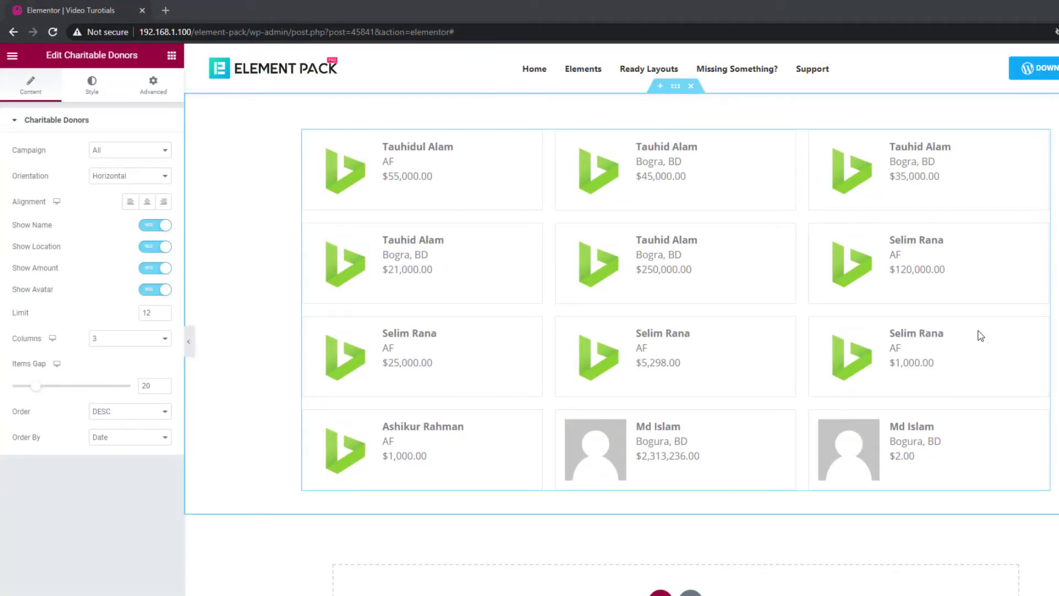
# Try Food For Children donors and stacked orientation, then revert to all campaigns and side-by-side avatars.
pyautogui.click(139, 151)
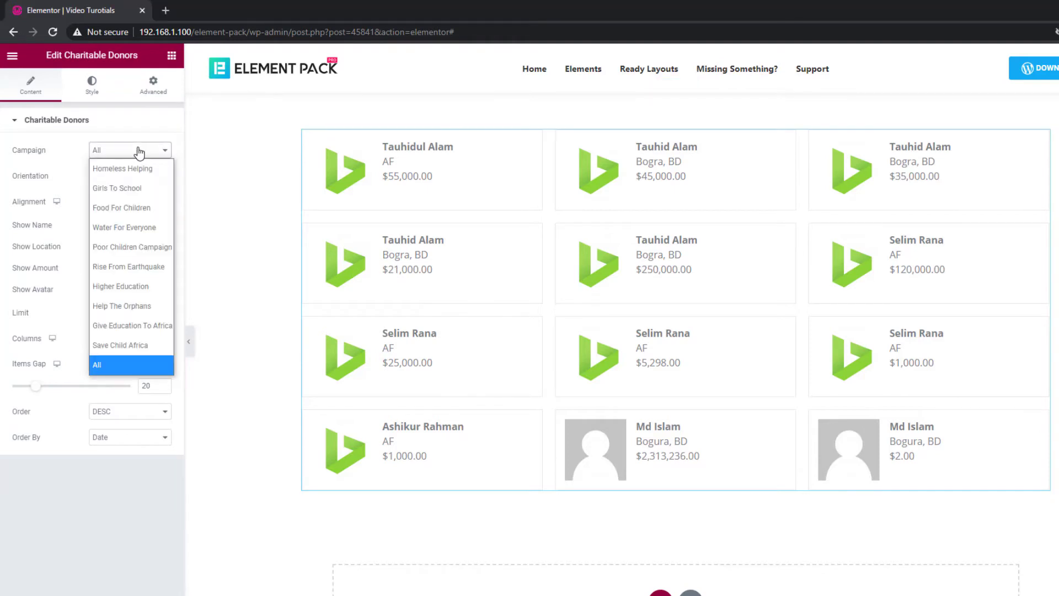
pyautogui.click(134, 212)
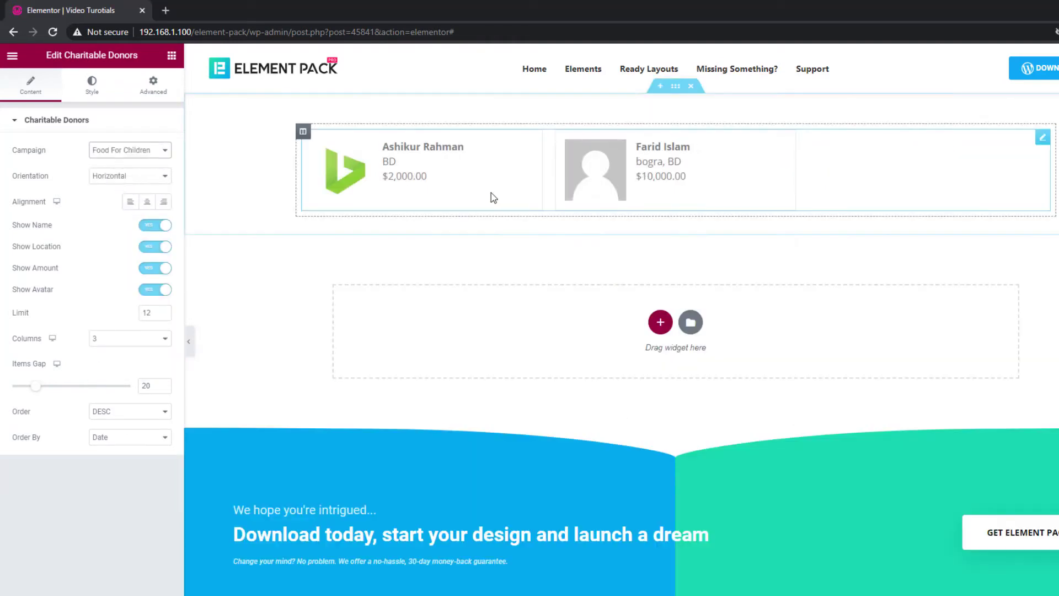
pyautogui.click(156, 157)
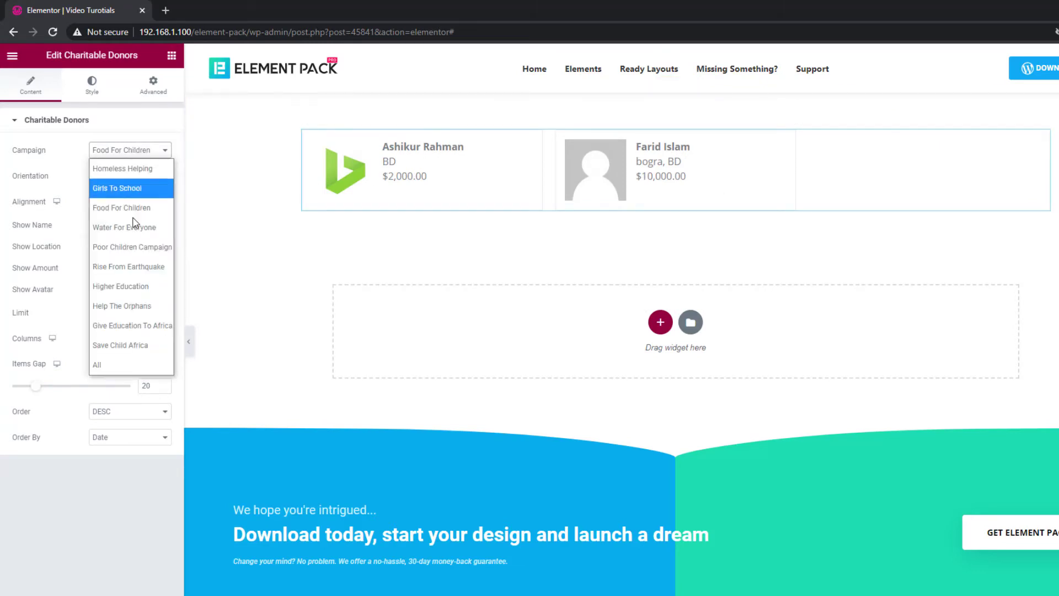
pyautogui.click(117, 364)
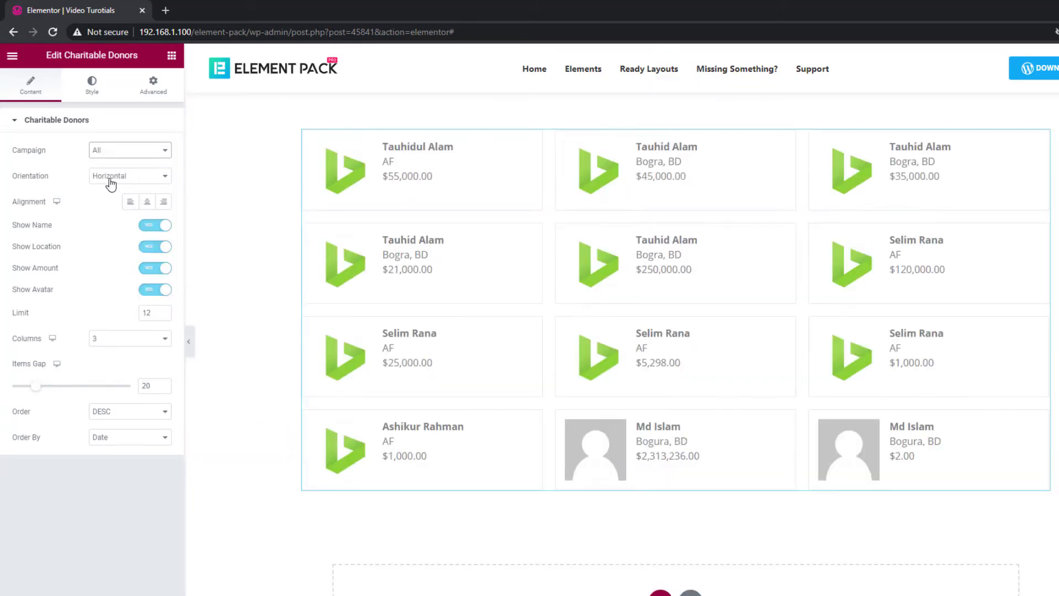
pyautogui.click(109, 180)
pyautogui.click(120, 196)
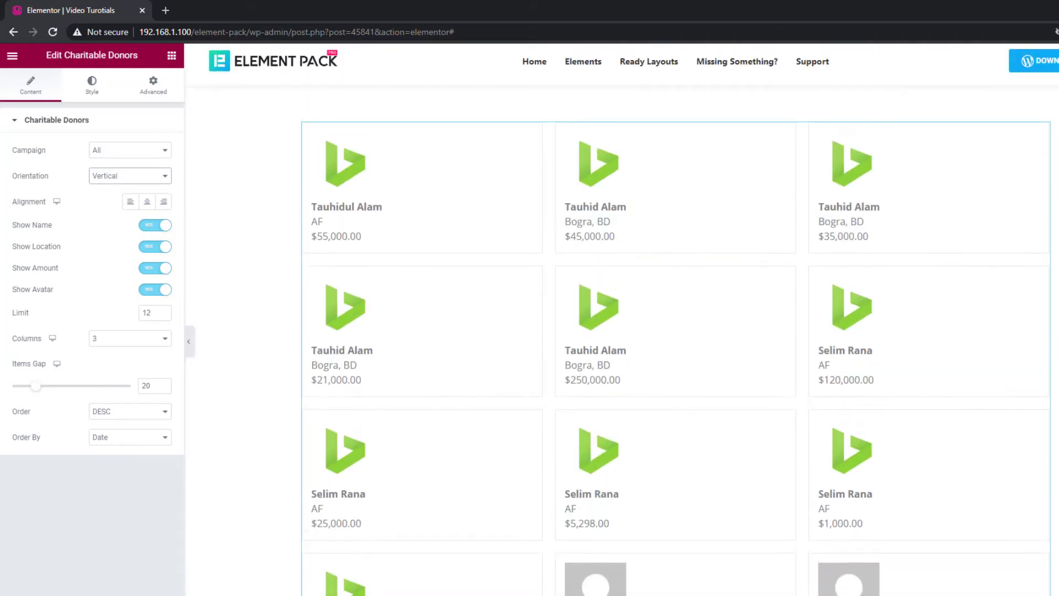
pyautogui.click(131, 177)
pyautogui.click(117, 205)
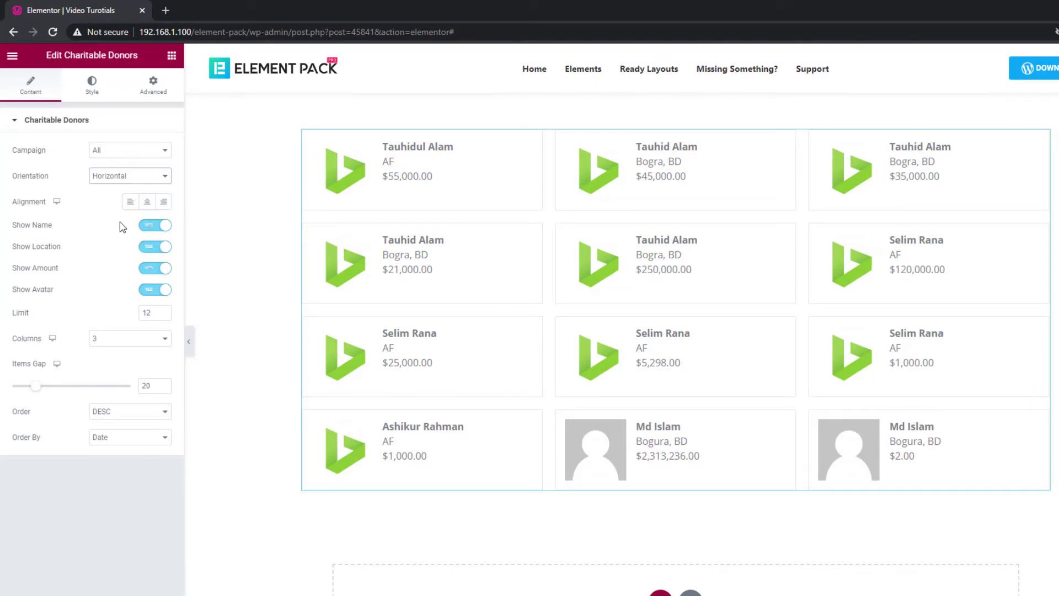
# Right-align donor text, hide locations, set limit 9, and keep 3 columns after trying 4.
pyautogui.click(164, 204)
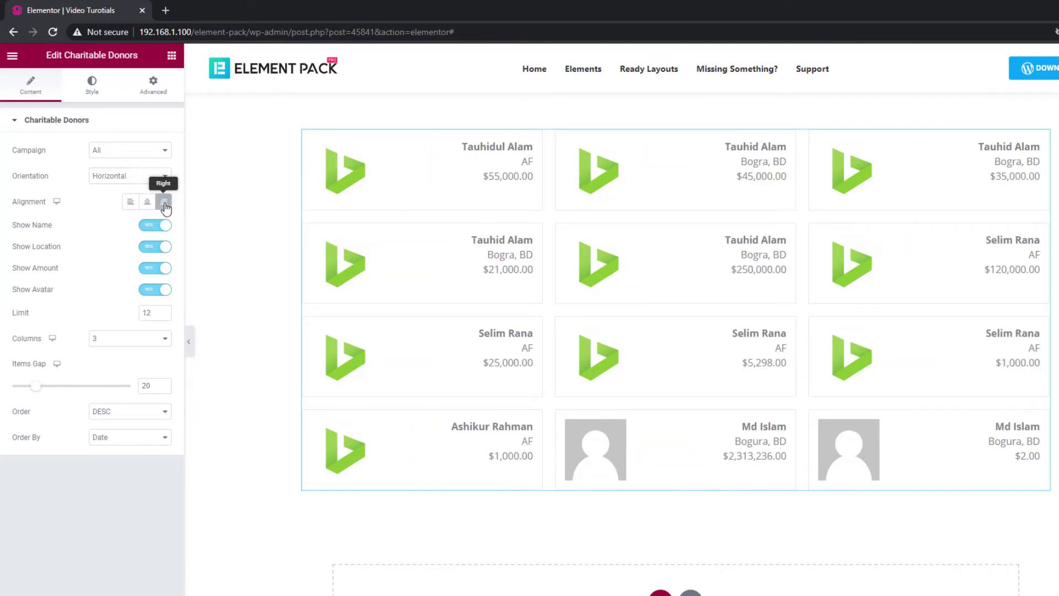
pyautogui.click(161, 253)
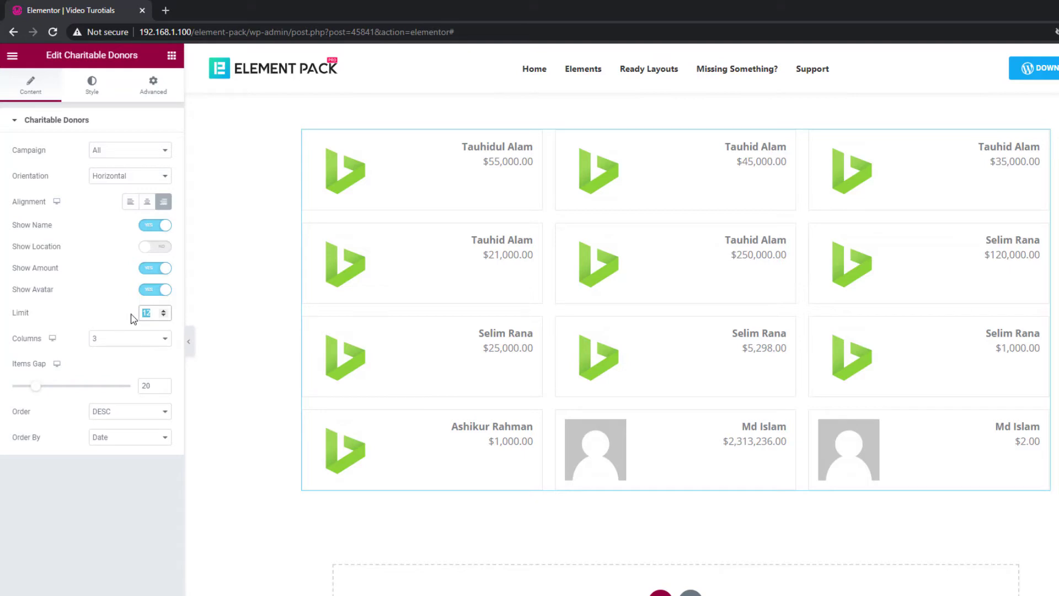
pyautogui.write('9')
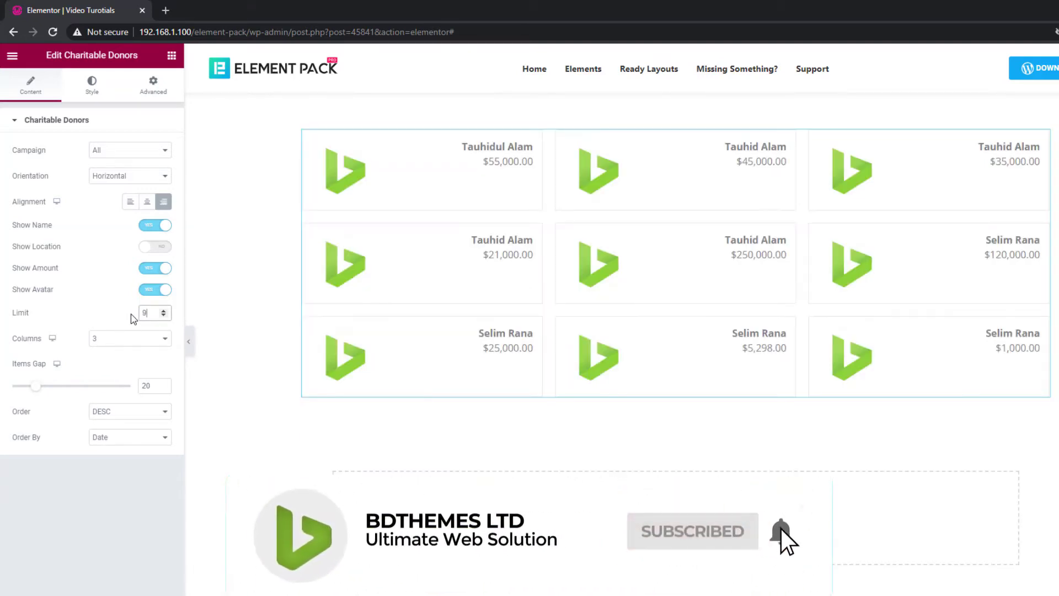
pyautogui.click(130, 340)
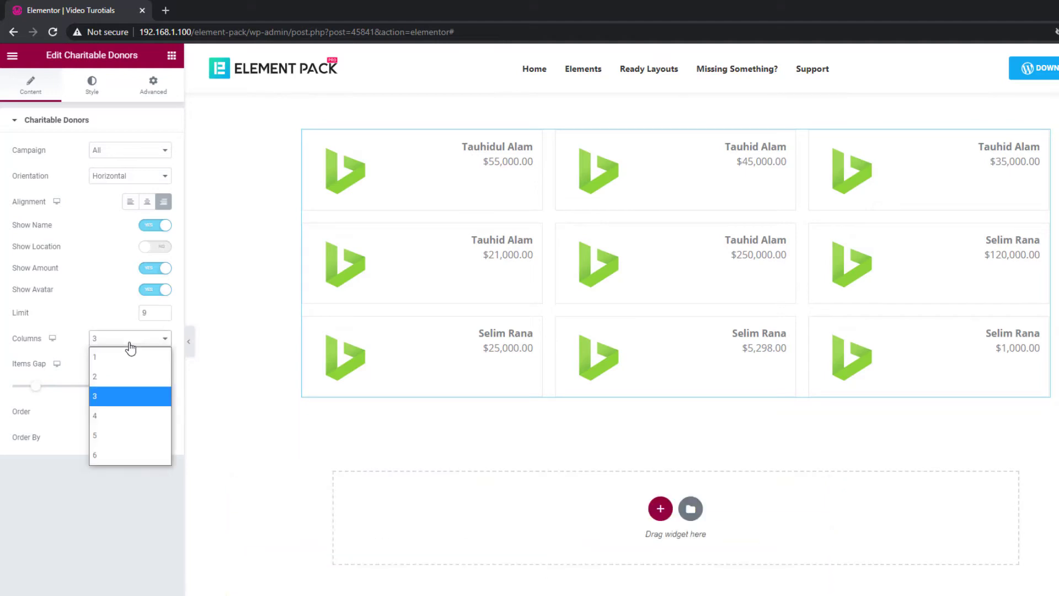
pyautogui.click(122, 416)
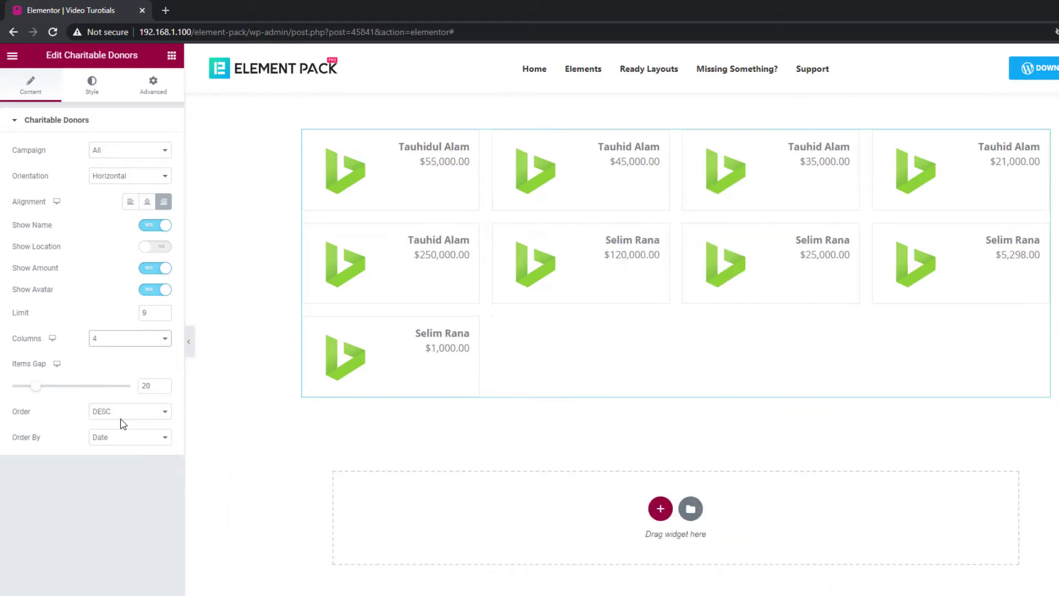
pyautogui.click(135, 343)
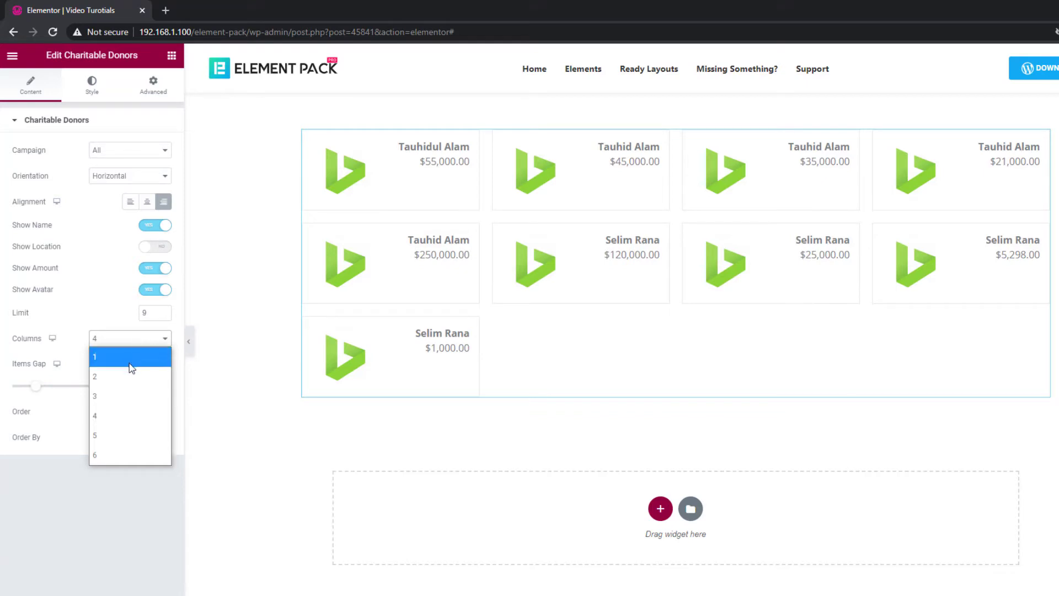
pyautogui.click(122, 396)
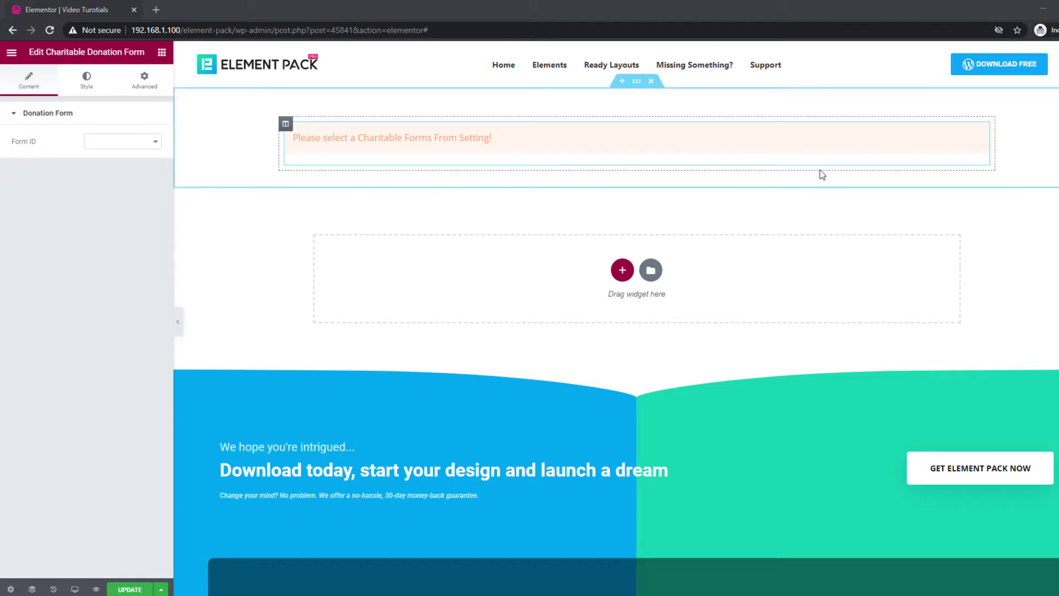
# Choose Water For Everyone in the donation form's Form ID dropdown.
pyautogui.click(127, 147)
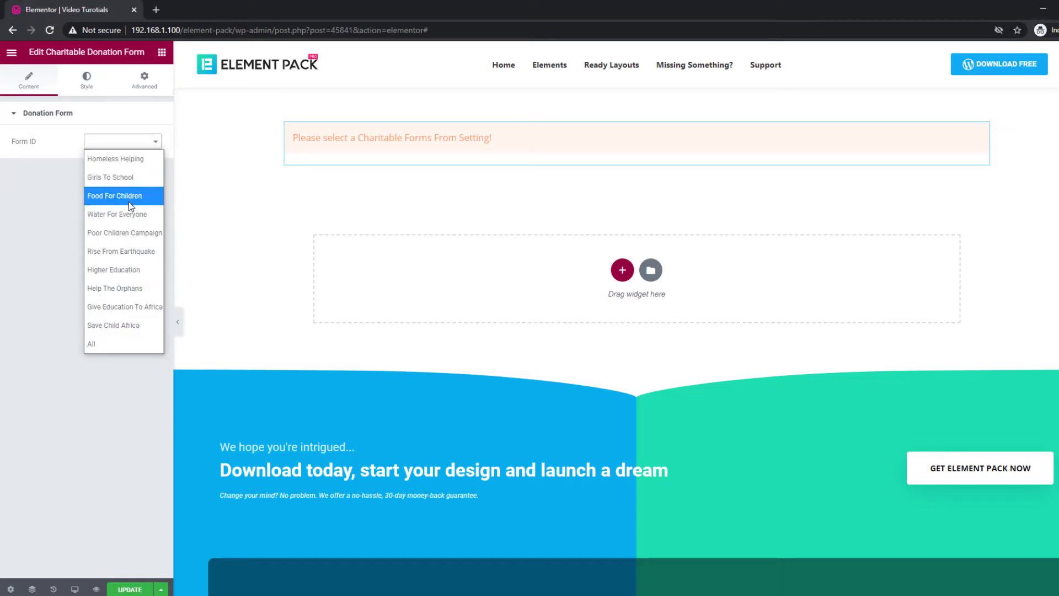
pyautogui.click(130, 220)
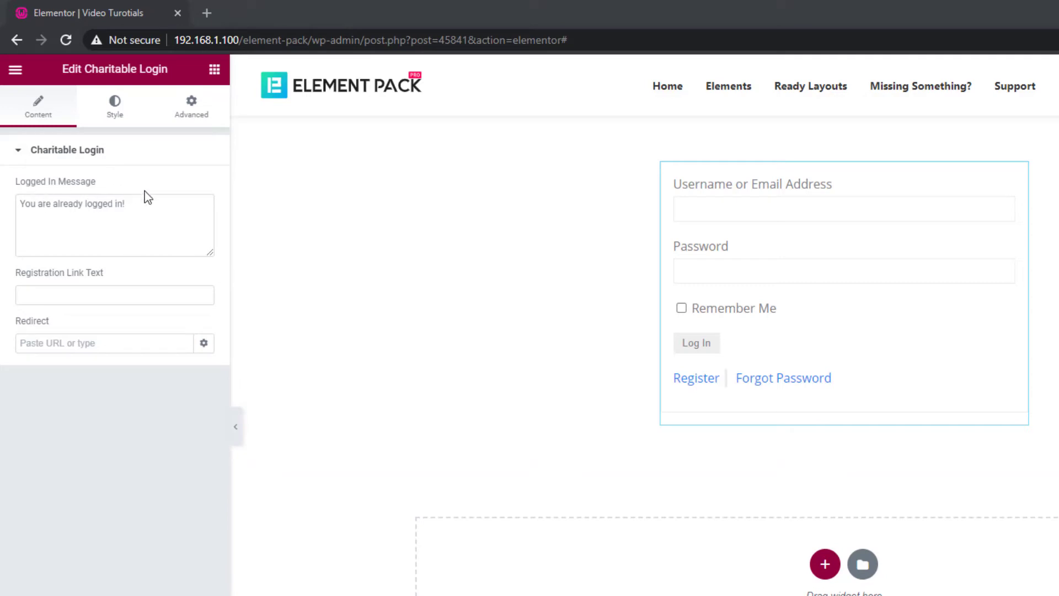
# Change the Registration Link Text to 'Signup', then view the login widget's Style settings.
pyautogui.click(104, 298)
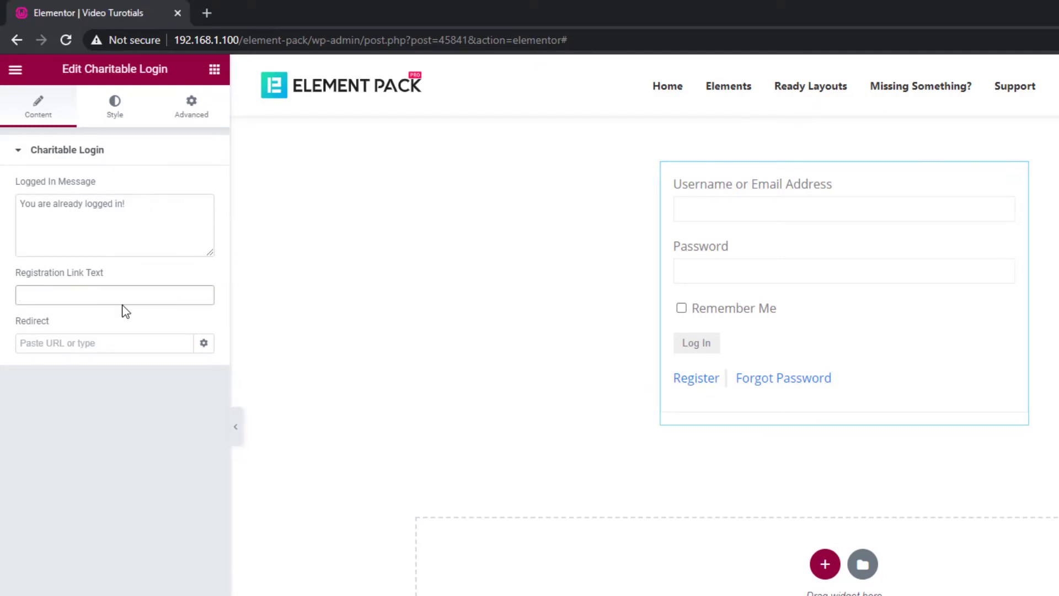
pyautogui.write('Signup')
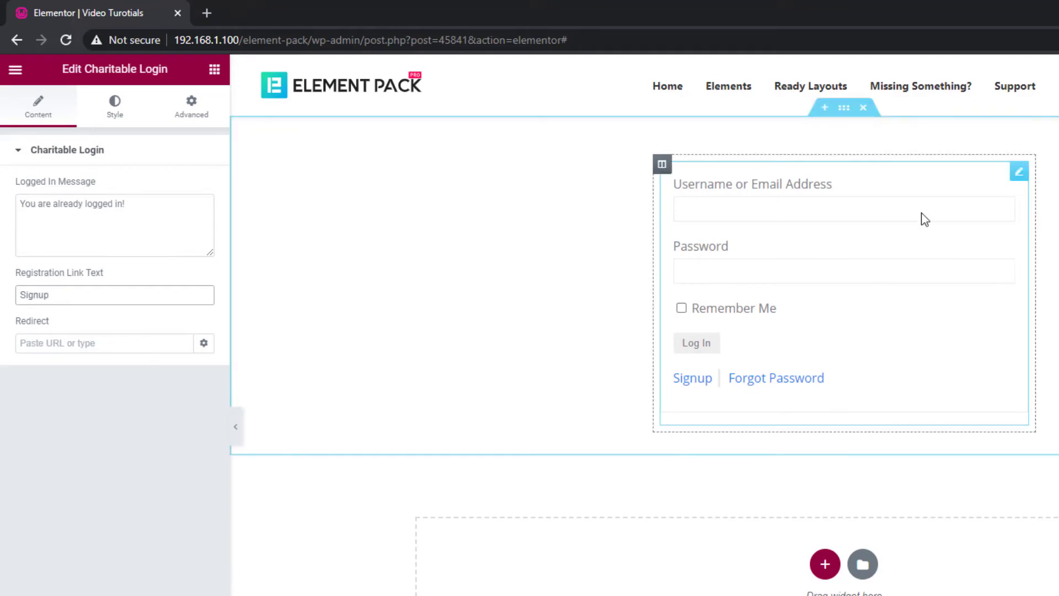
pyautogui.click(114, 107)
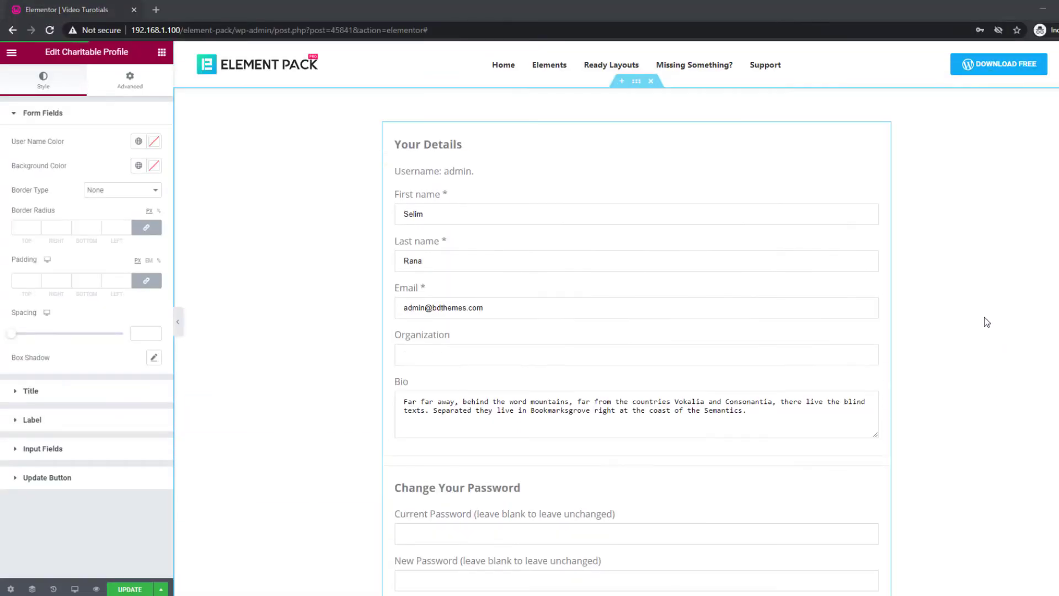
# Paste orange as the username, title and label text colours.
pyautogui.click(154, 141)
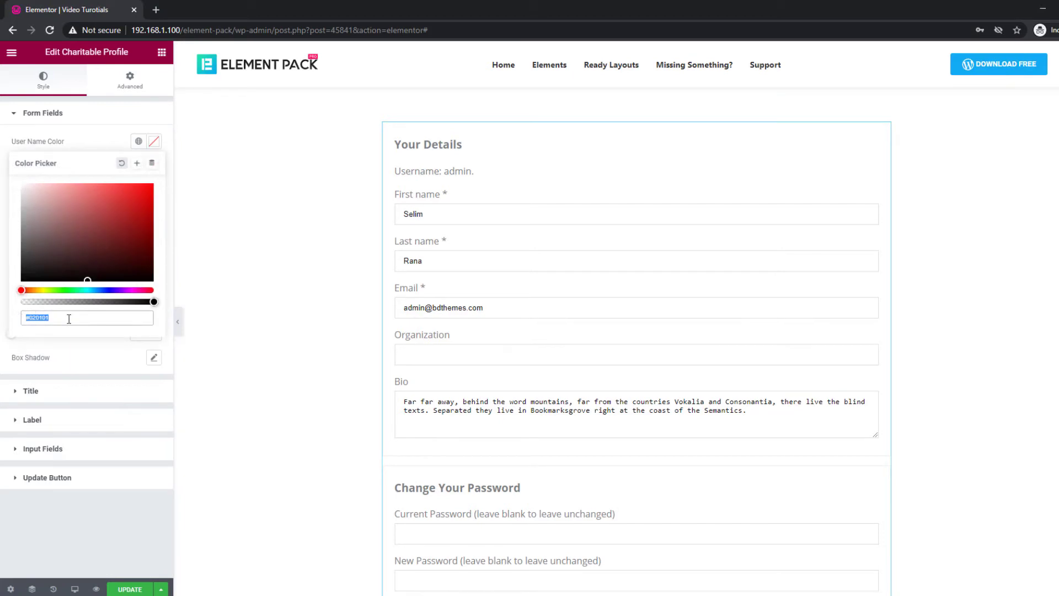
pyautogui.hotkey('ctrl', 'v')
pyautogui.click(94, 139)
pyautogui.click(52, 389)
pyautogui.click(154, 170)
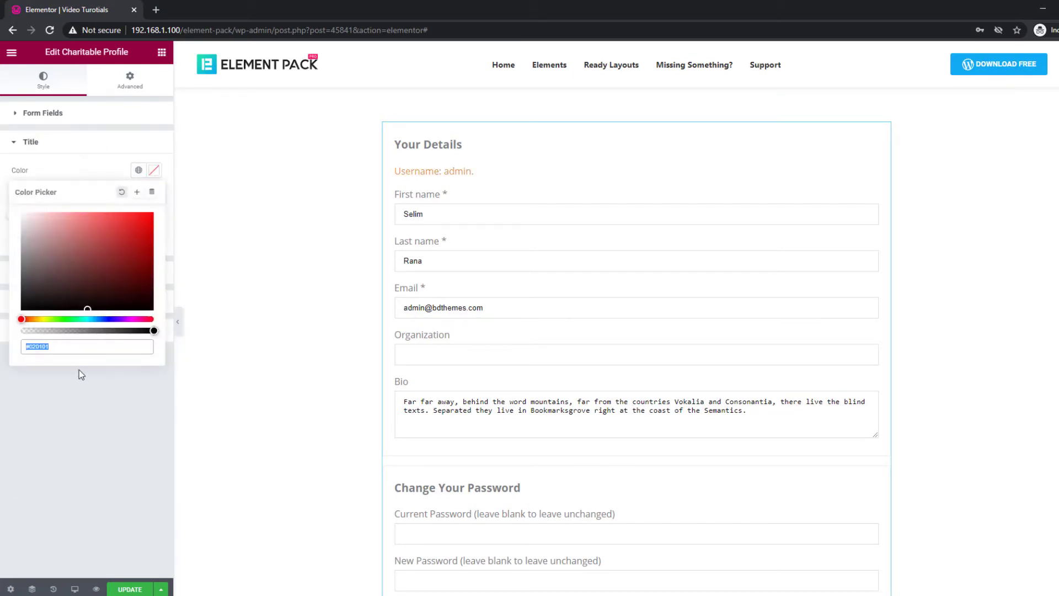
pyautogui.hotkey('ctrl', 'v')
pyautogui.click(88, 185)
pyautogui.click(47, 278)
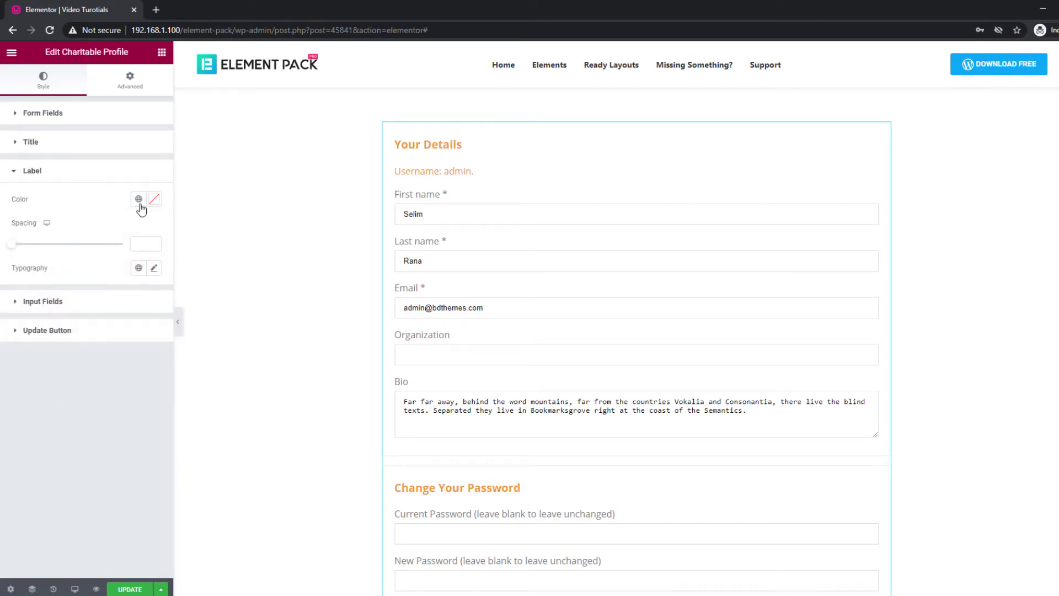
pyautogui.click(154, 199)
pyautogui.hotkey('ctrl', 'v')
pyautogui.click(96, 205)
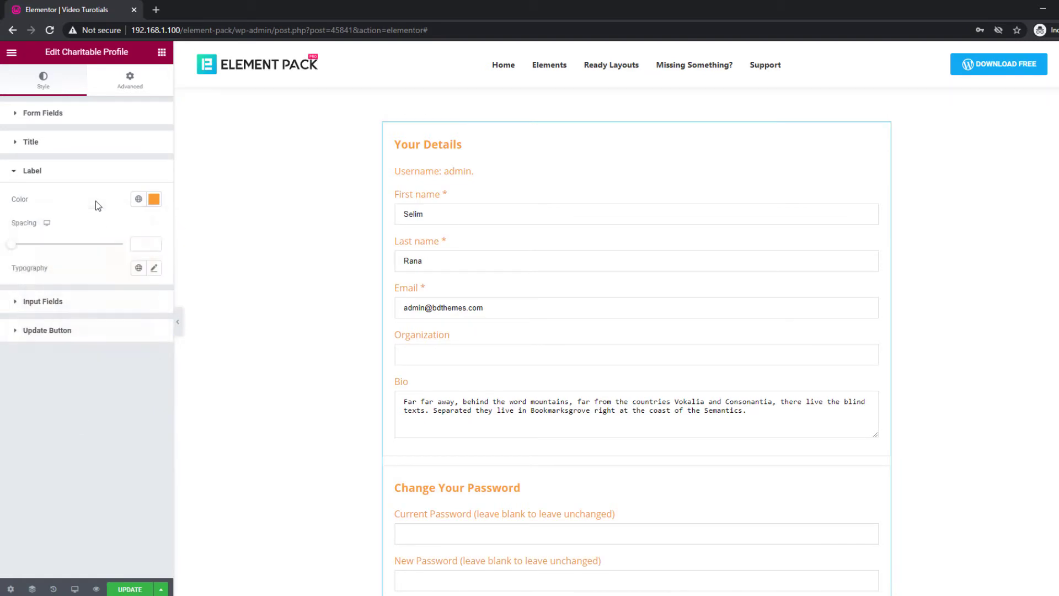
# Make the input field text orange #F89D35.
pyautogui.click(79, 305)
pyautogui.click(153, 227)
pyautogui.write('#F89D35')
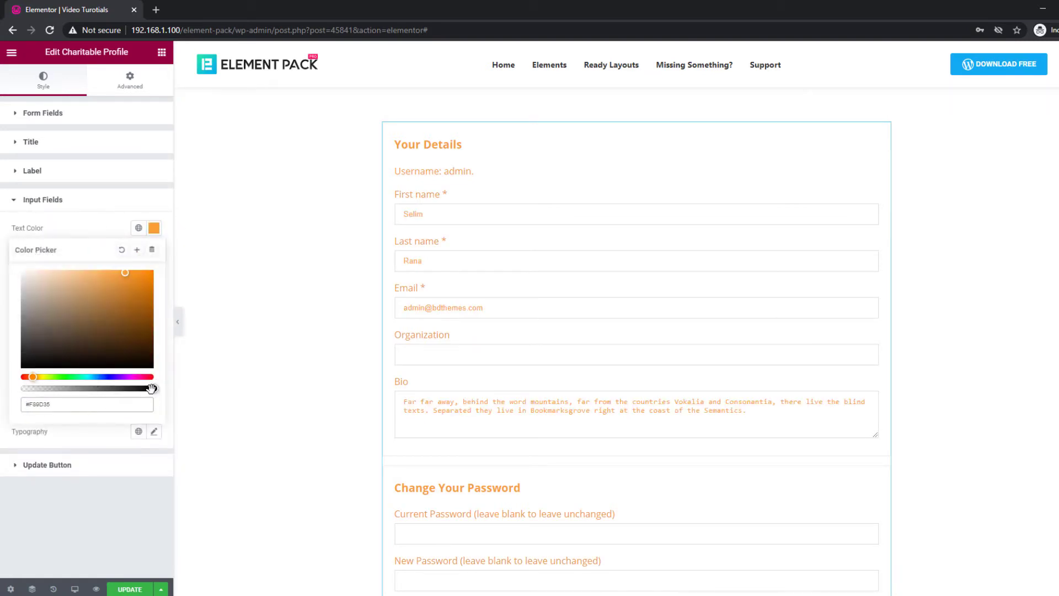
pyautogui.click(83, 209)
pyautogui.click(83, 211)
# Give input fields a solid 1px border in translucent, pale orange #F89D35.
pyautogui.click(105, 302)
pyautogui.click(105, 351)
pyautogui.click(20, 346)
pyautogui.click(154, 378)
pyautogui.click(66, 546)
pyautogui.write('#F89D35')
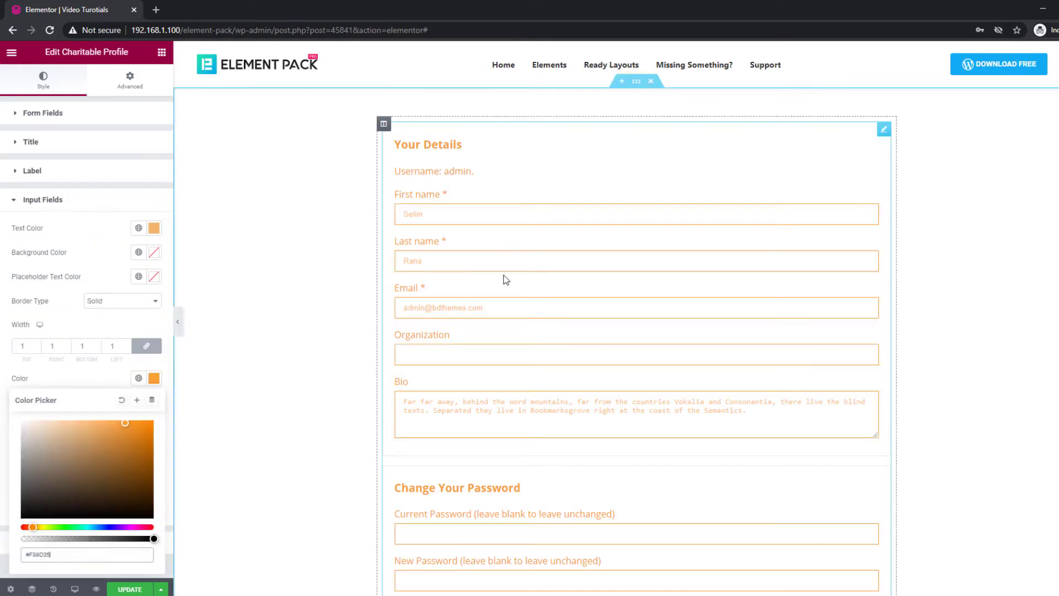
pyautogui.click(155, 384)
pyautogui.click(154, 381)
pyautogui.moveTo(152, 538); pyautogui.dragTo(55, 540)
pyautogui.click(105, 386)
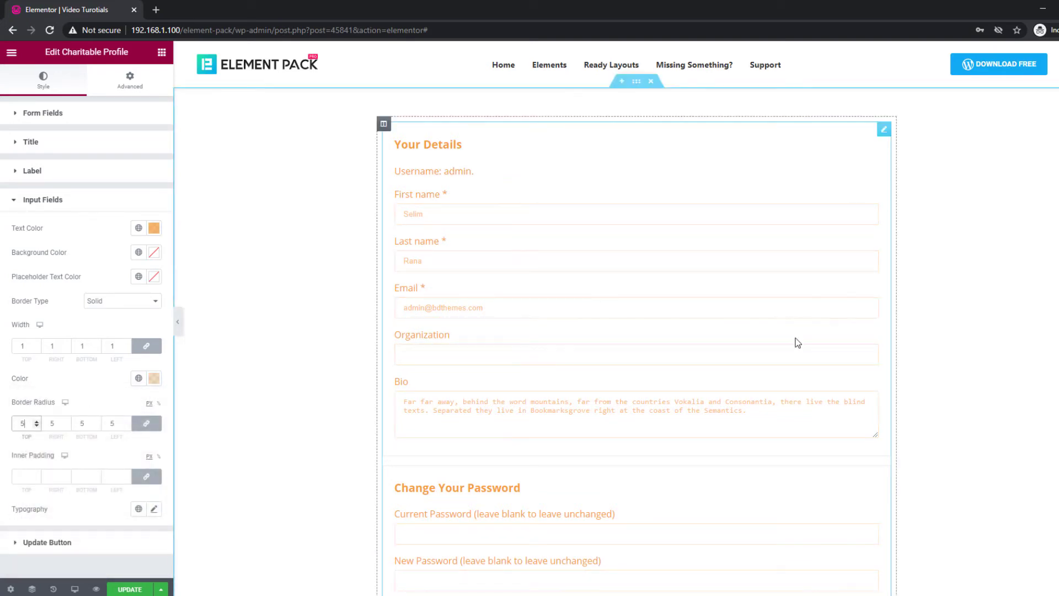
# Give the Update button a Classic orange background.
pyautogui.scroll(-17, 798, 343)
pyautogui.scroll(4, 798, 343)
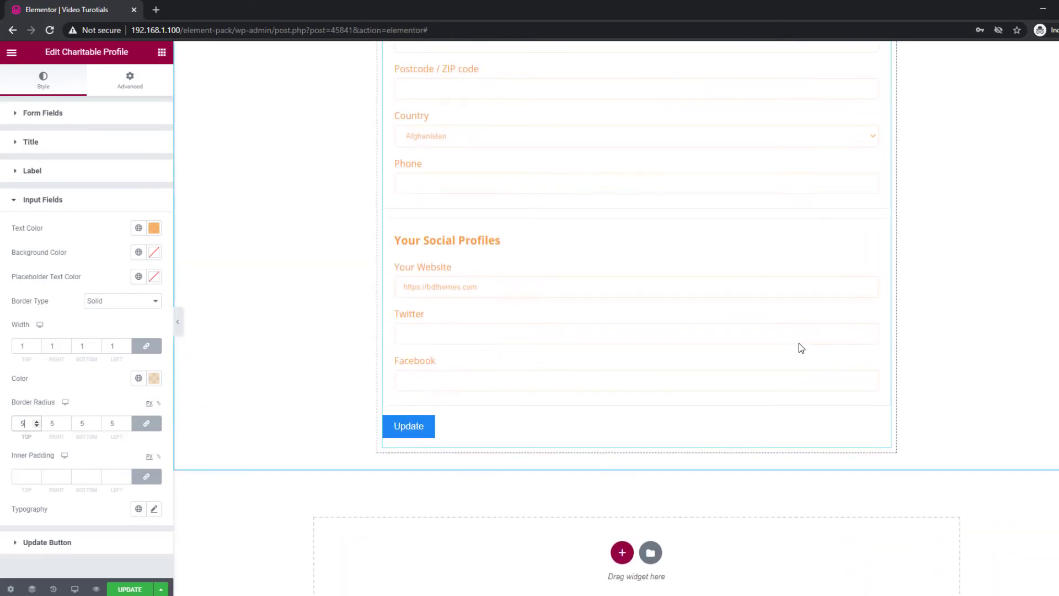
pyautogui.click(73, 544)
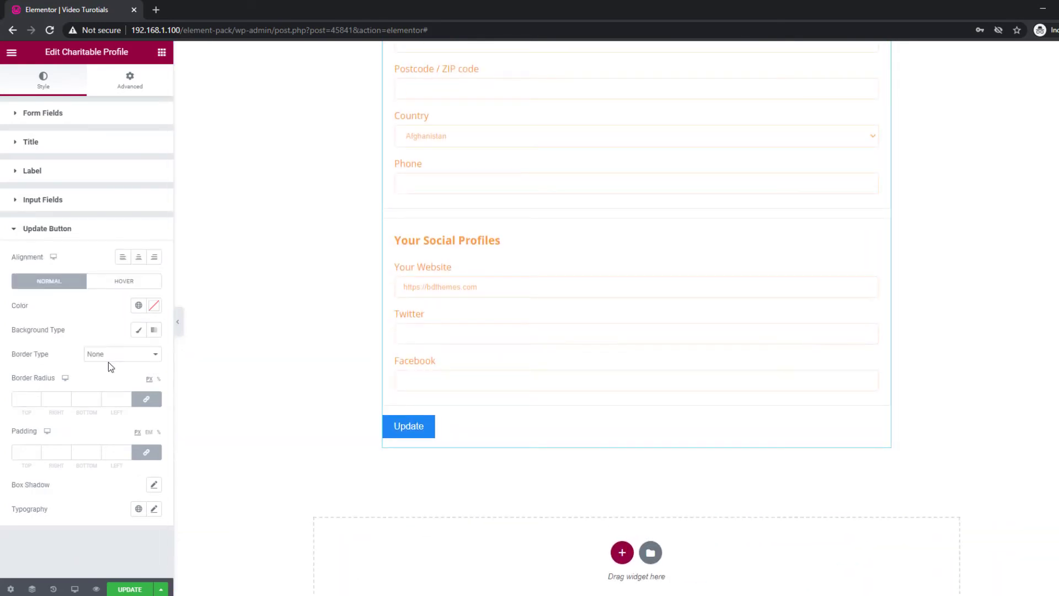
pyautogui.click(138, 330)
pyautogui.click(154, 353)
pyautogui.hotkey('ctrl', 'v')
pyautogui.press('Escape')
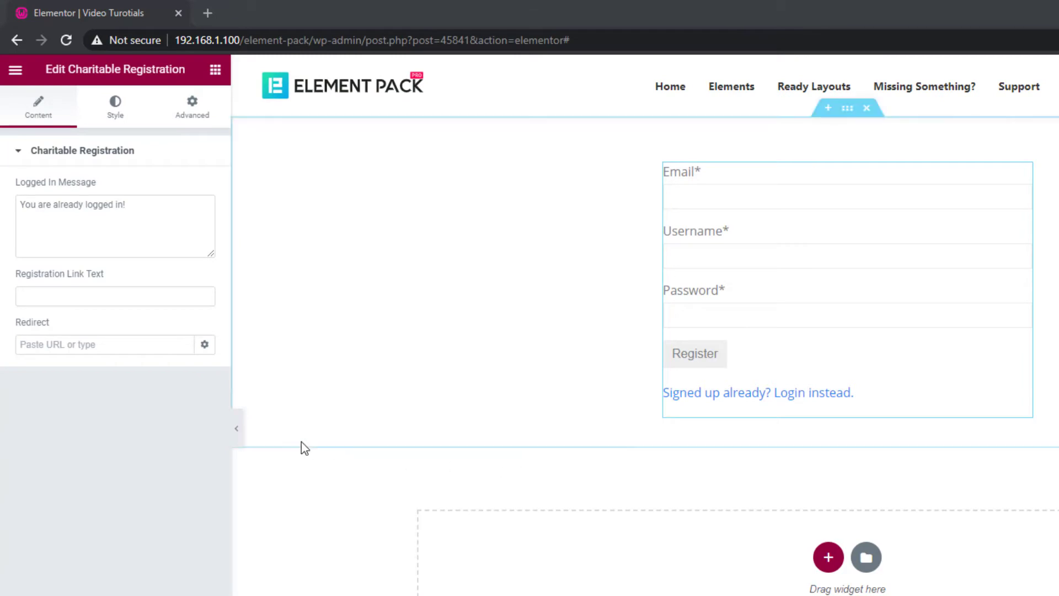
# Collapse the editor panel to view the registration form full width, restore it, and show its style settings.
pyautogui.click(237, 433)
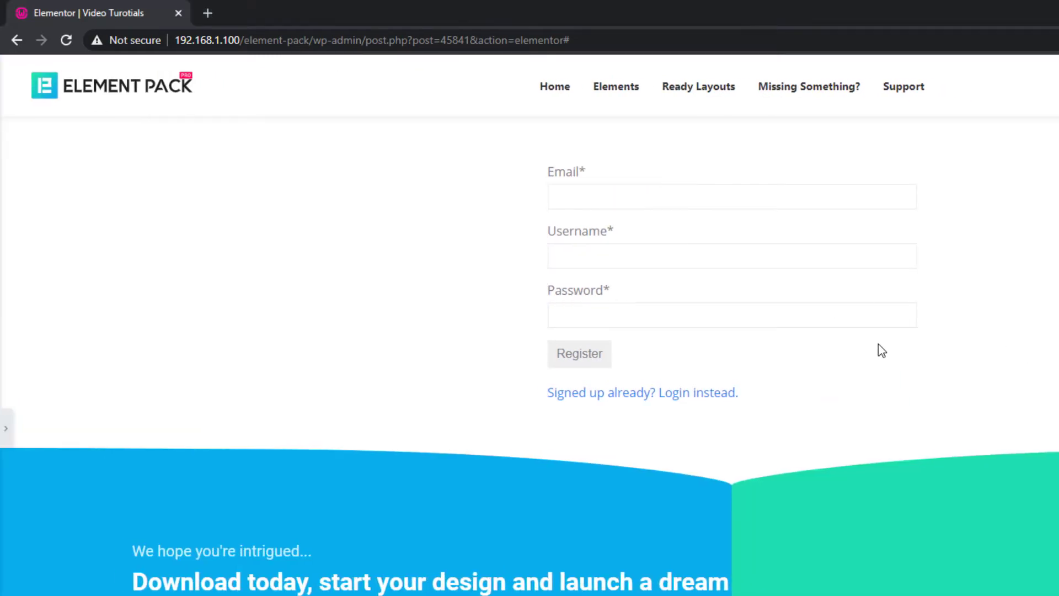
pyautogui.click(6, 429)
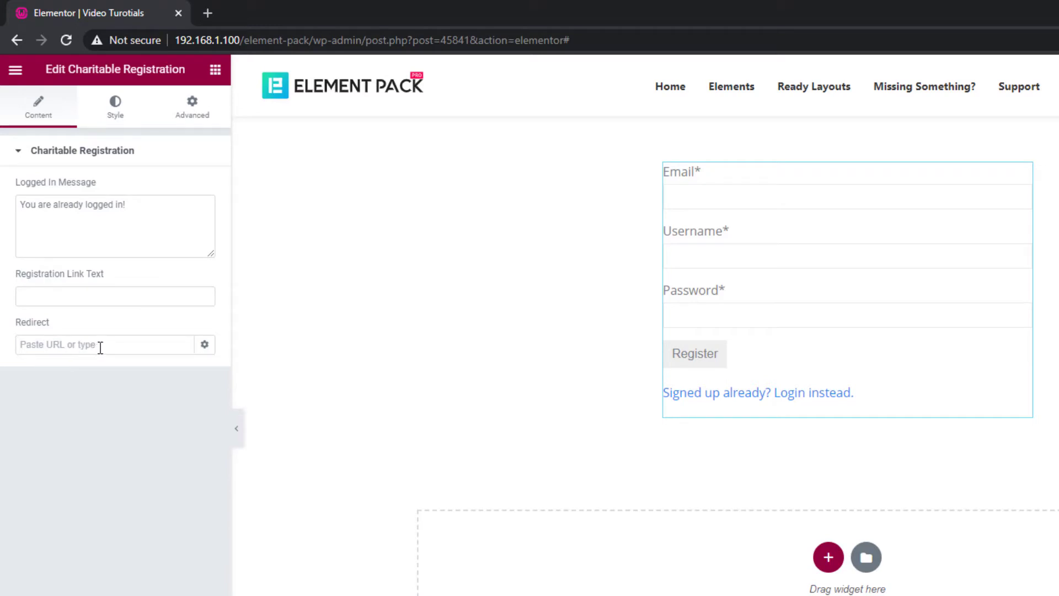
pyautogui.click(113, 117)
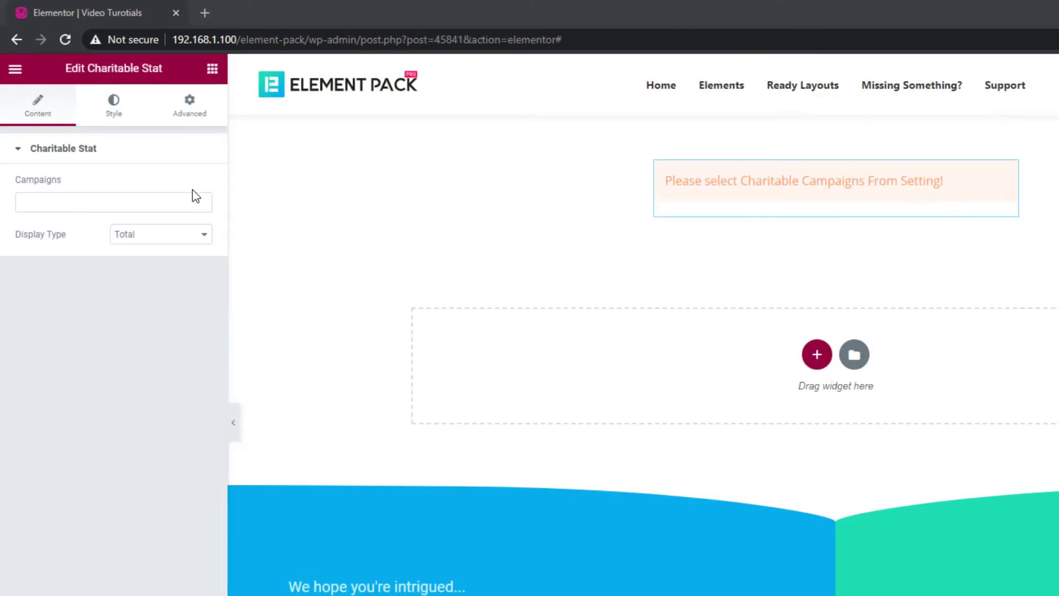
# Select the Girls To School campaign for the stat widget.
pyautogui.click(151, 206)
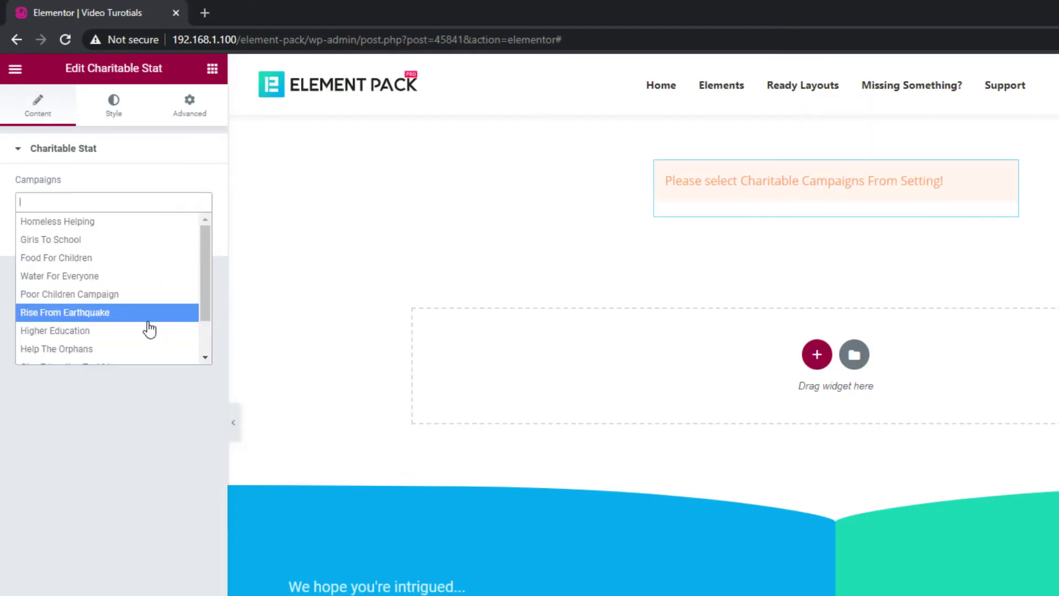
pyautogui.scroll(-1, 147, 337)
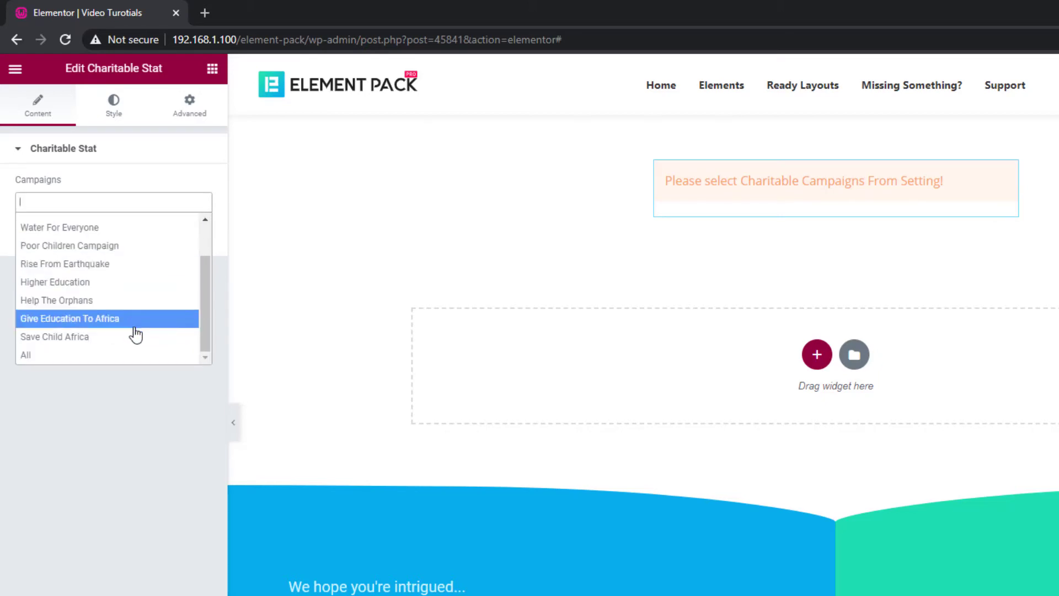
pyautogui.scroll(2, 137, 342)
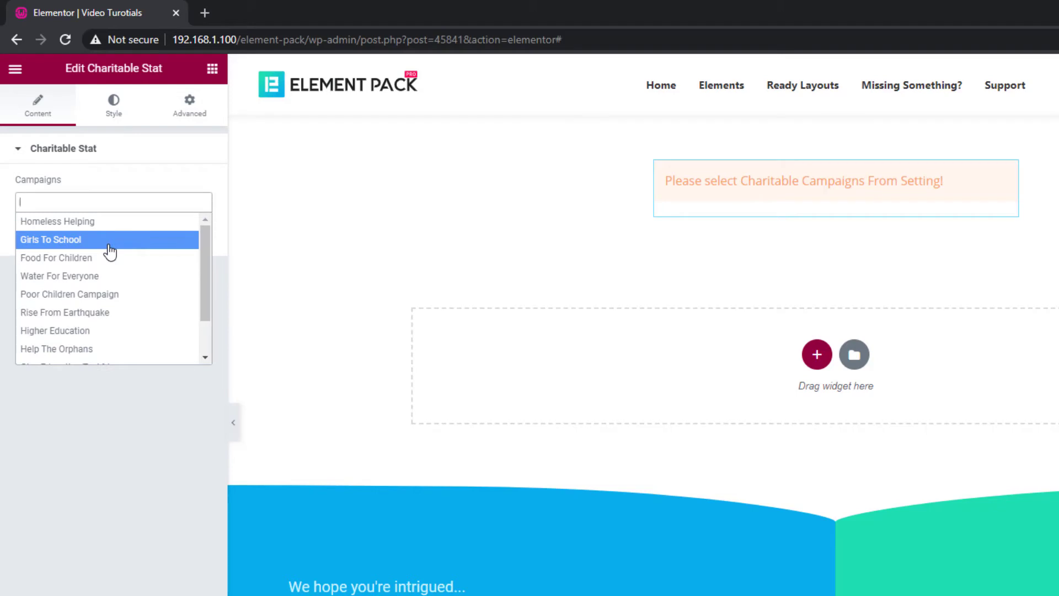
pyautogui.click(110, 241)
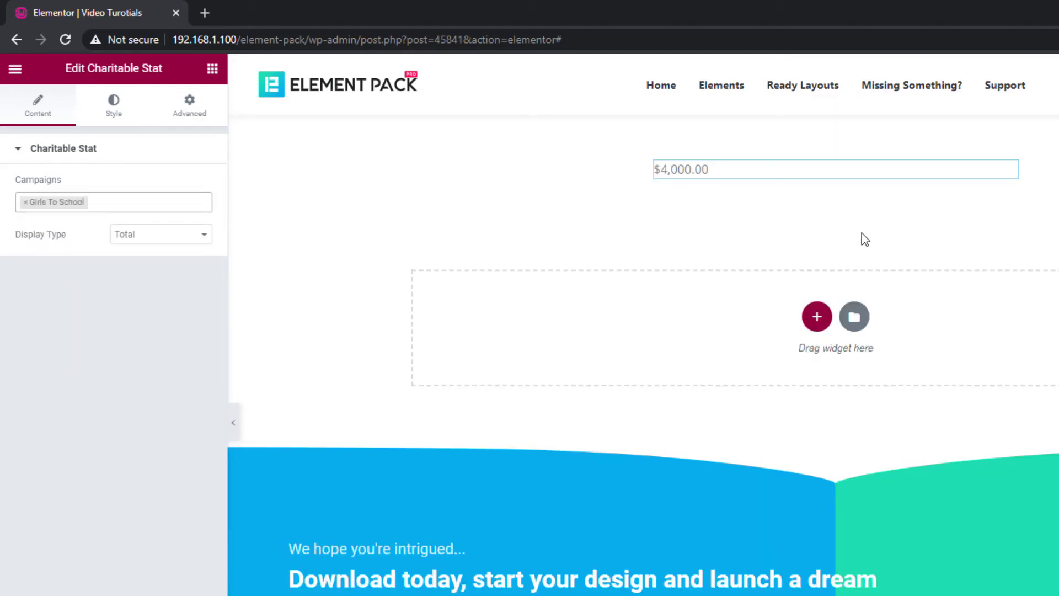
# Try Display Type Progress with a 5000 goal, then Donors, settling on Donations.
pyautogui.click(146, 243)
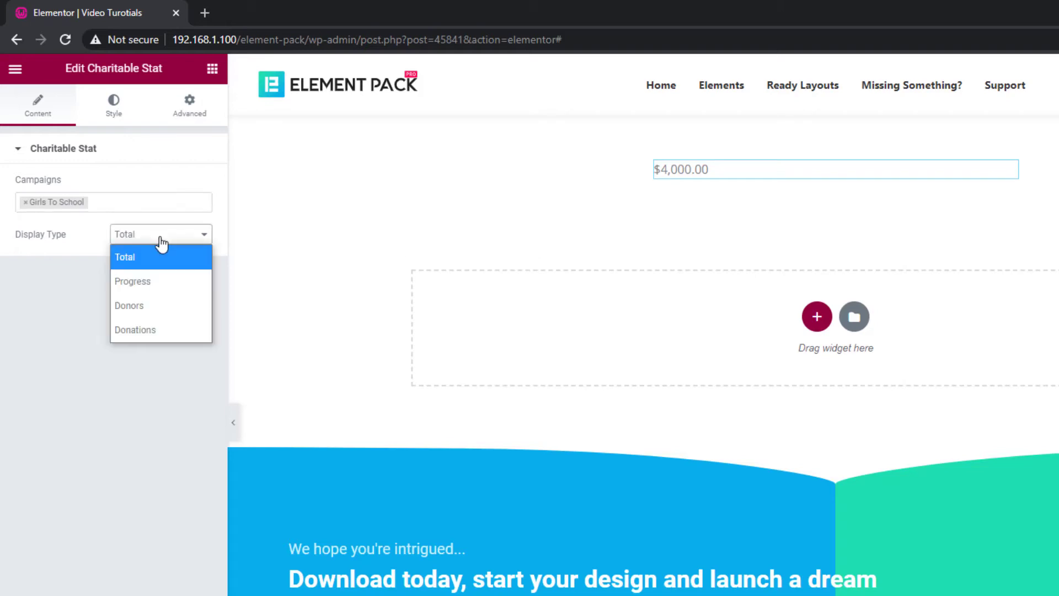
pyautogui.click(162, 292)
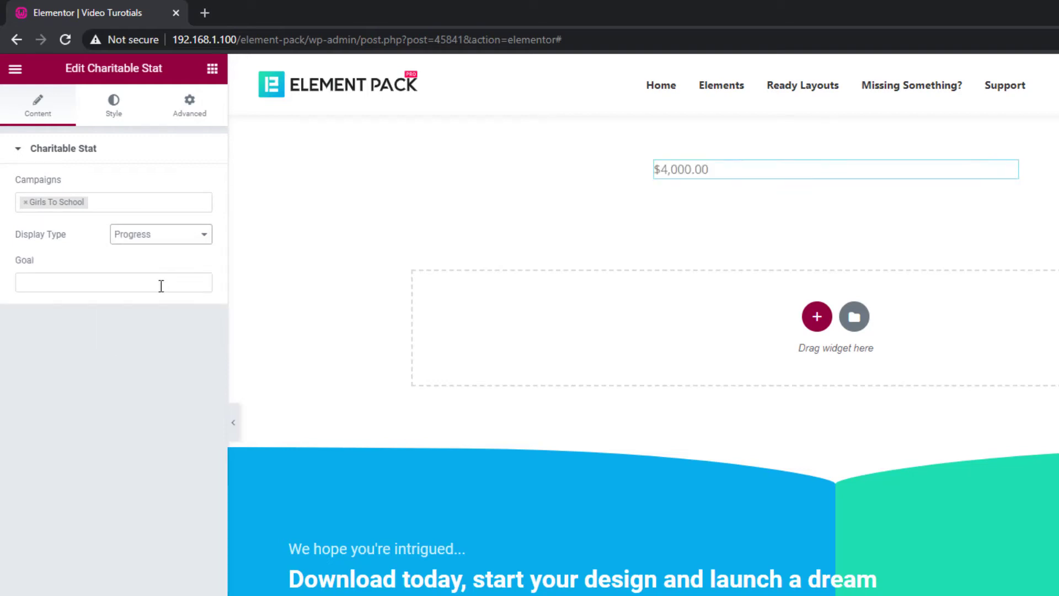
pyautogui.click(105, 282)
pyautogui.write('5000')
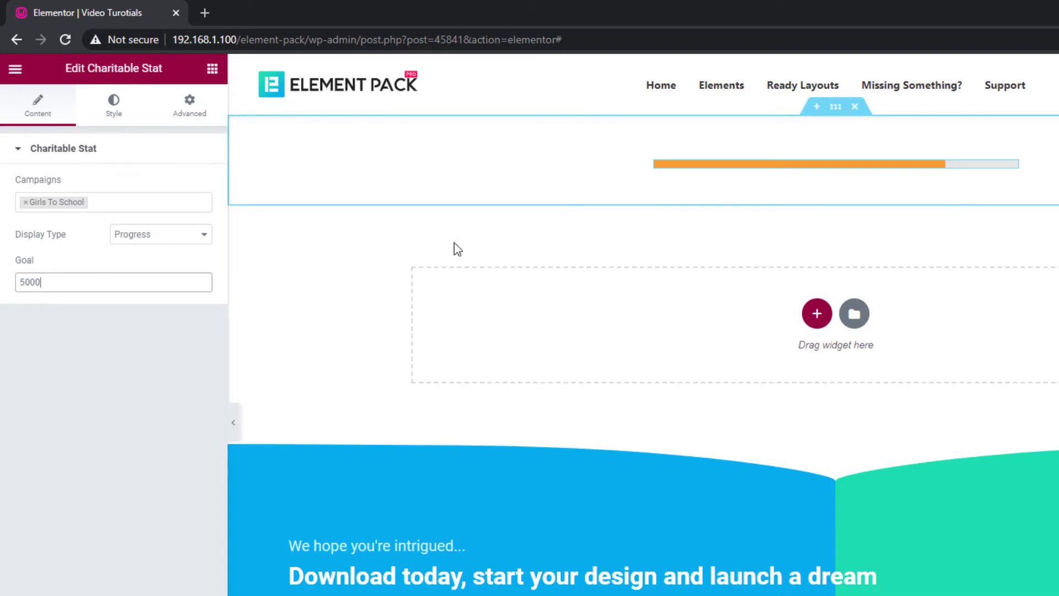
pyautogui.click(161, 248)
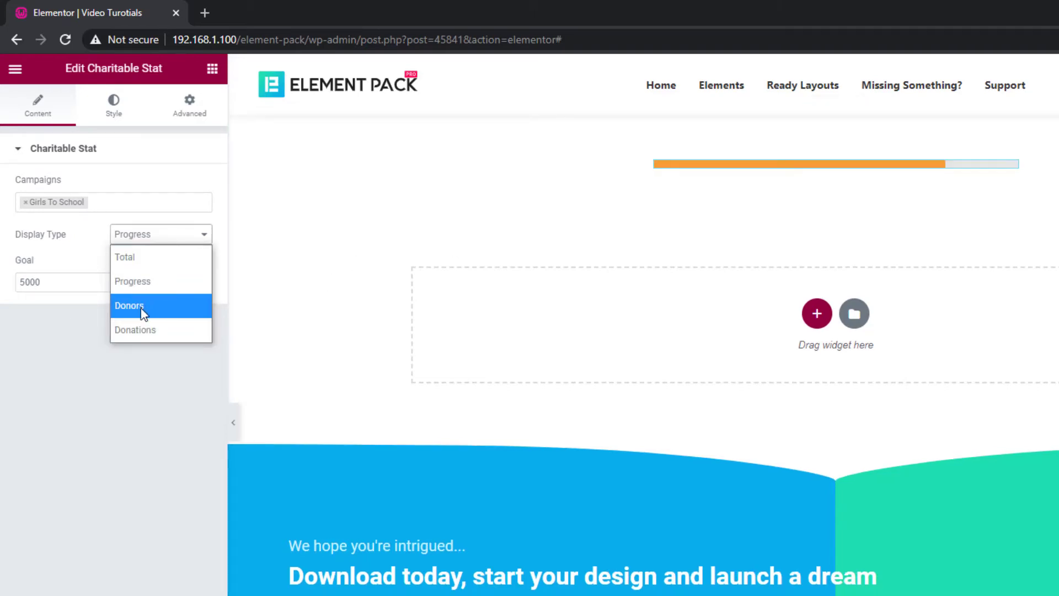
pyautogui.click(142, 309)
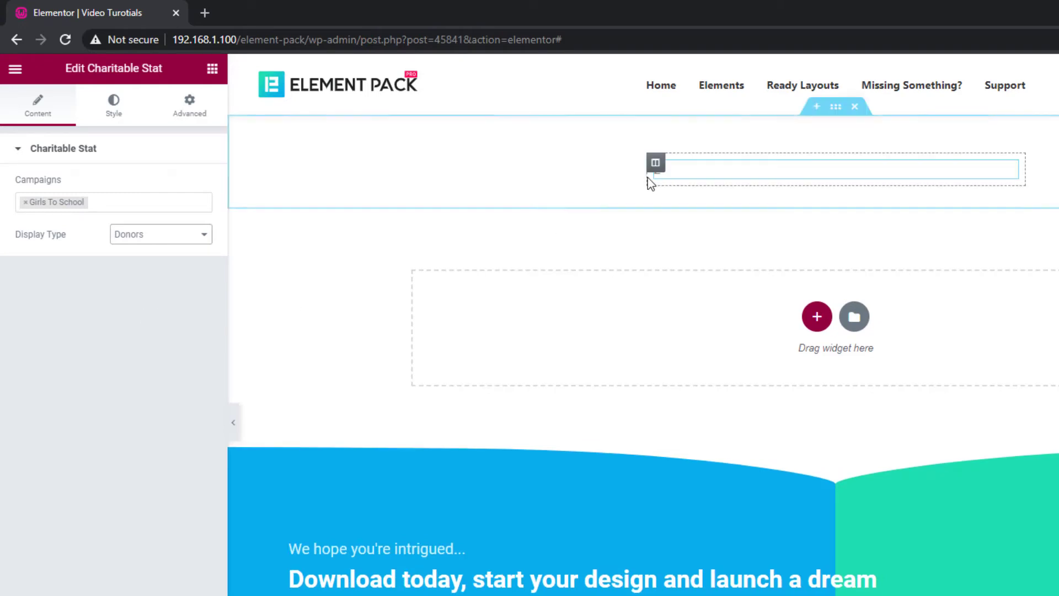
pyautogui.click(139, 242)
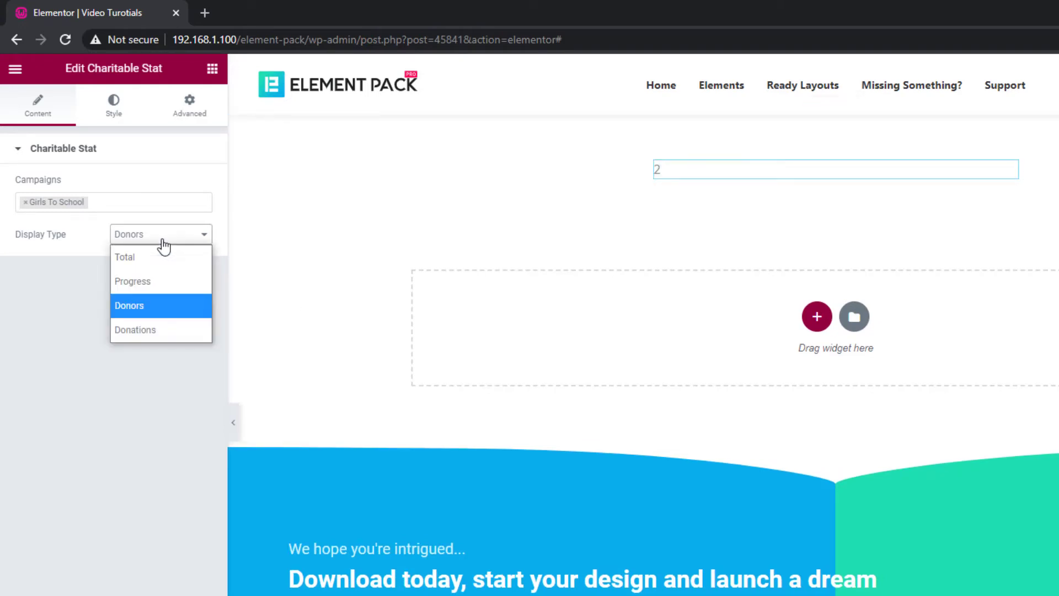
pyautogui.click(145, 331)
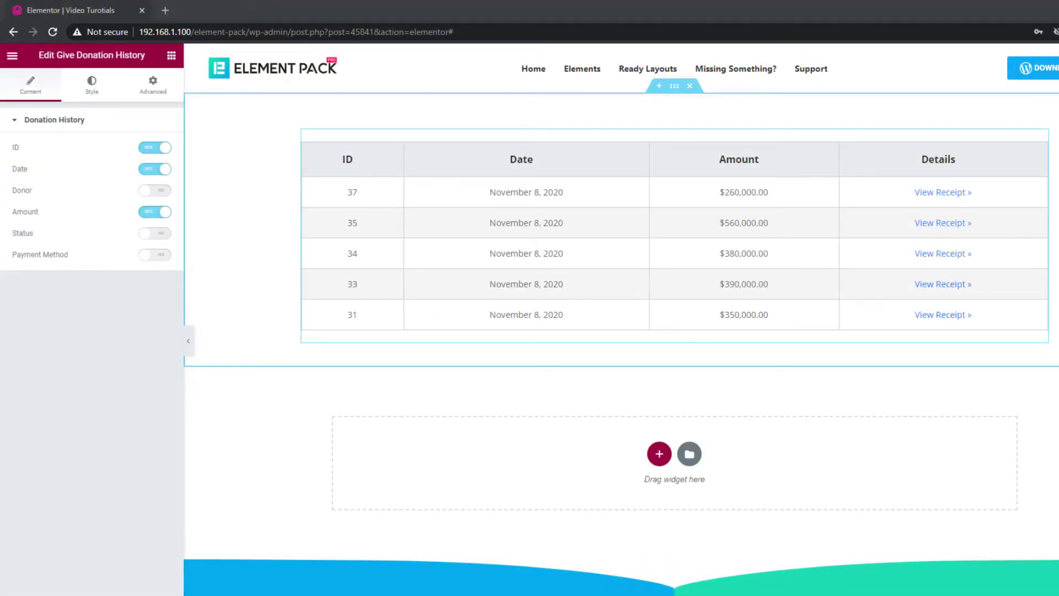
# Enable the Donor, Status and Payment Method columns, toggling Date off and back on.
pyautogui.click(159, 172)
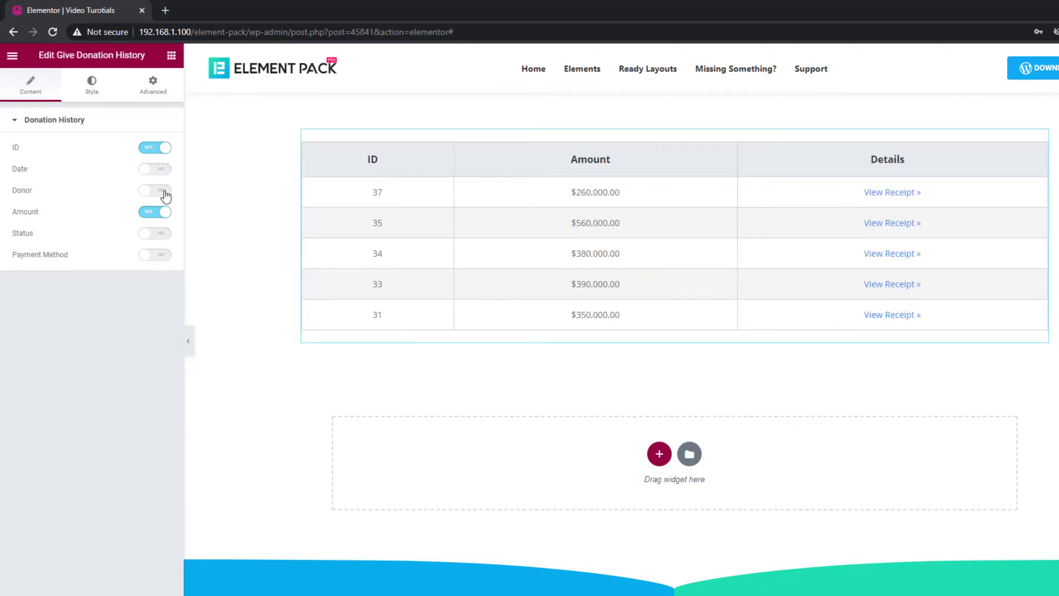
pyautogui.click(161, 192)
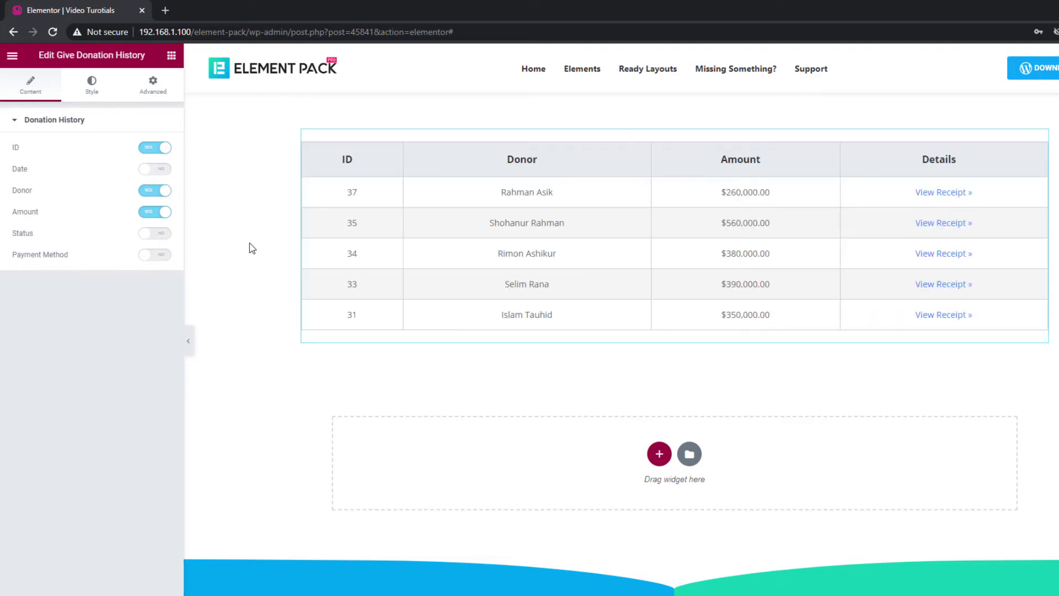
pyautogui.click(165, 240)
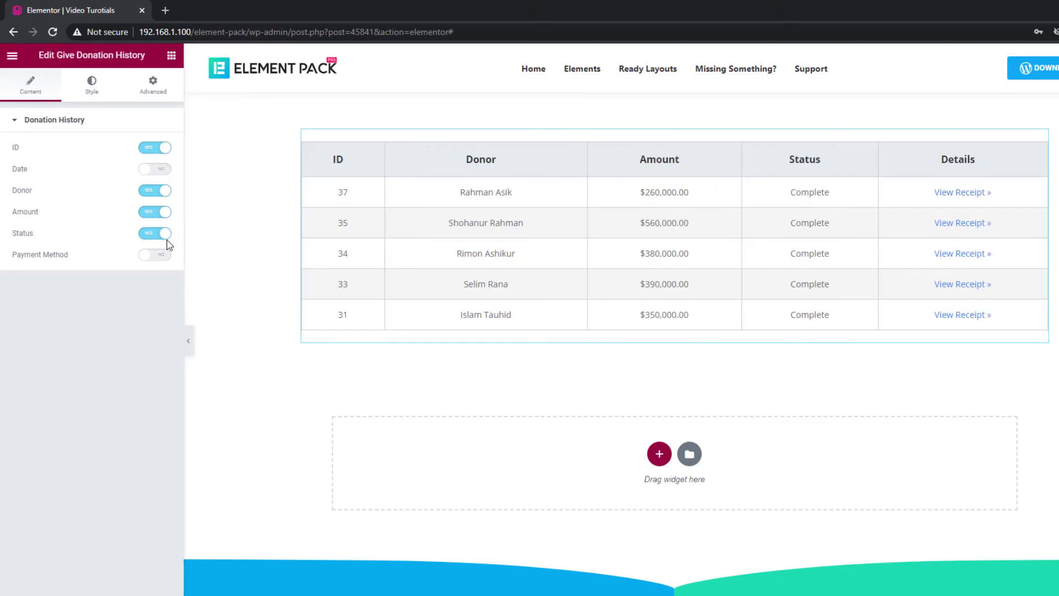
pyautogui.click(167, 260)
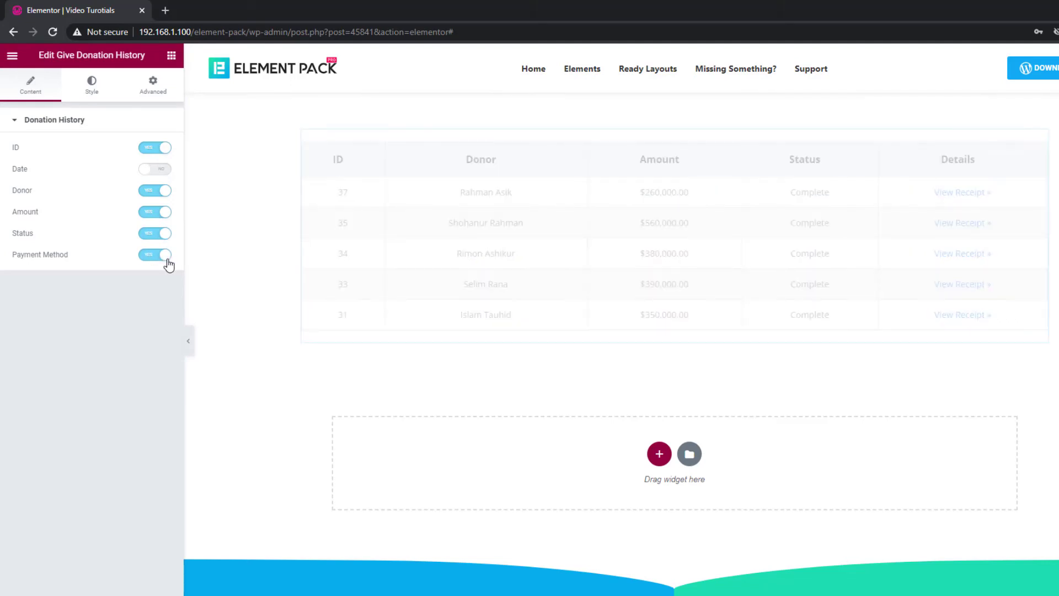
pyautogui.click(165, 170)
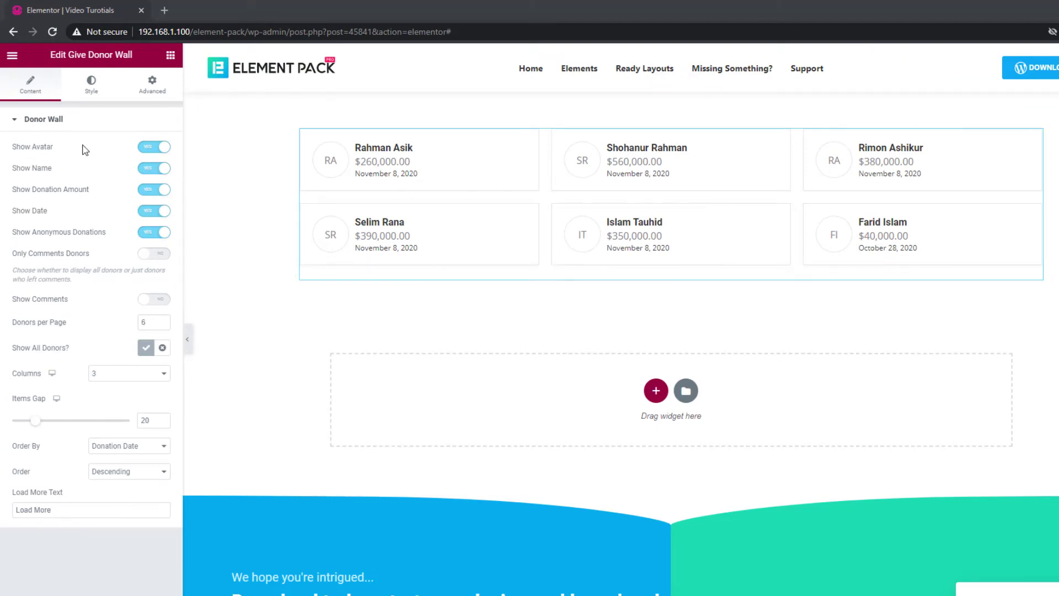
# Toggle donor avatars off and on, list only donors with comments, and show comments.
pyautogui.click(144, 150)
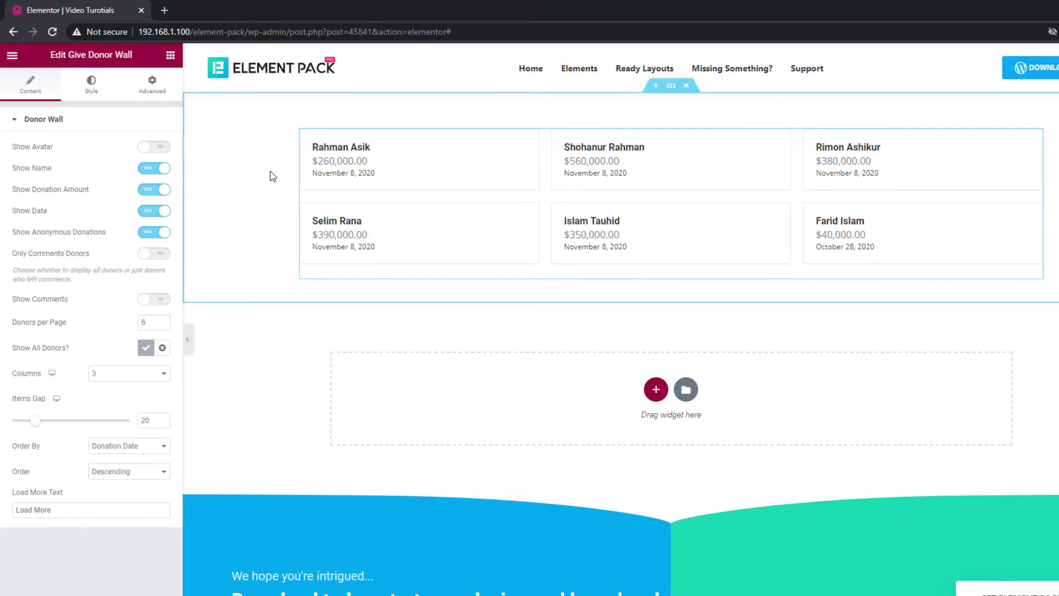
pyautogui.click(158, 153)
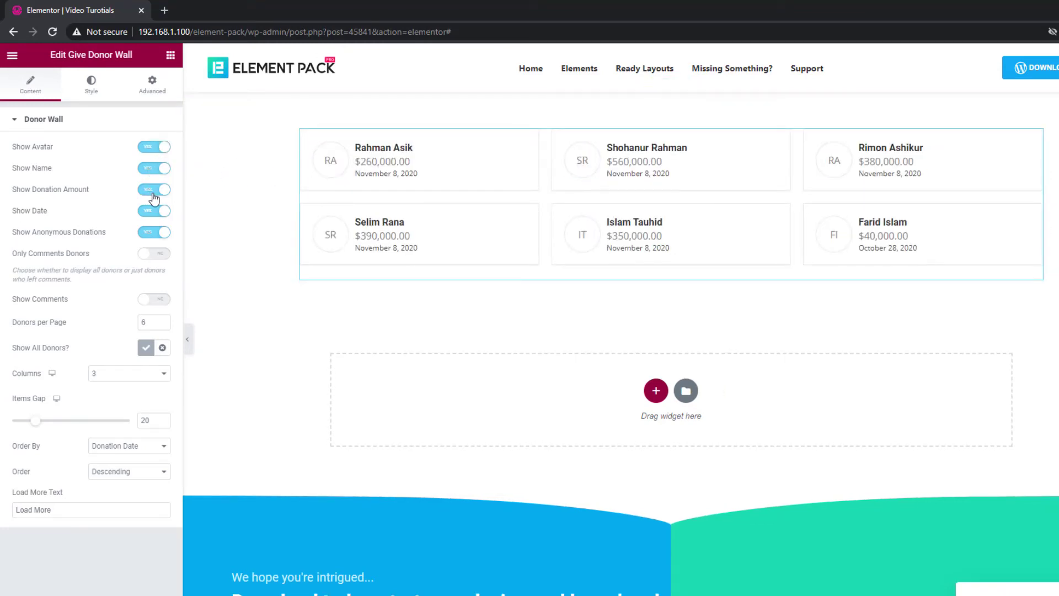
pyautogui.click(159, 254)
pyautogui.click(165, 303)
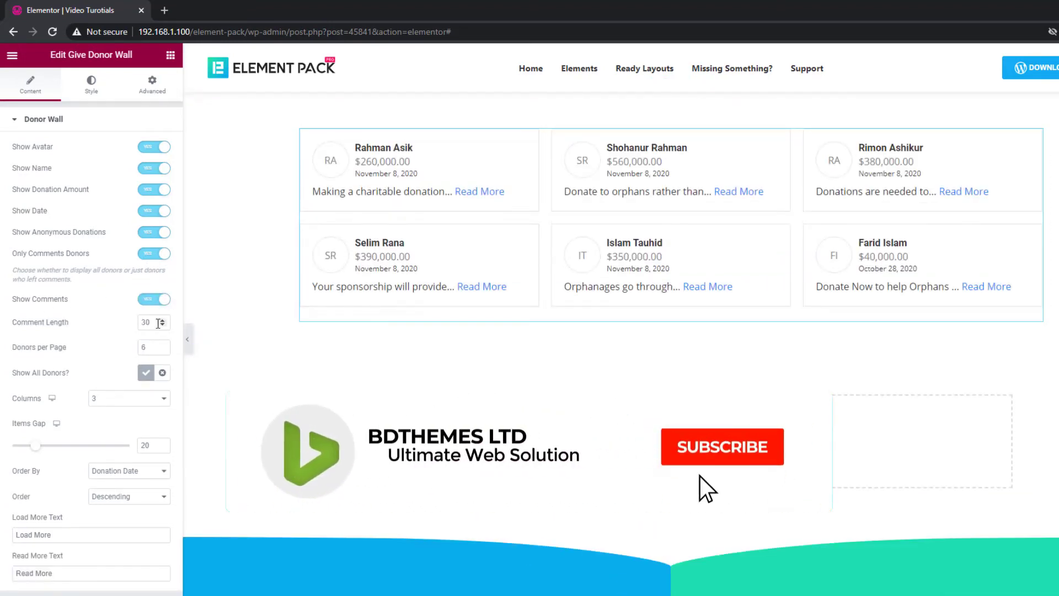
pyautogui.doubleClick(146, 322)
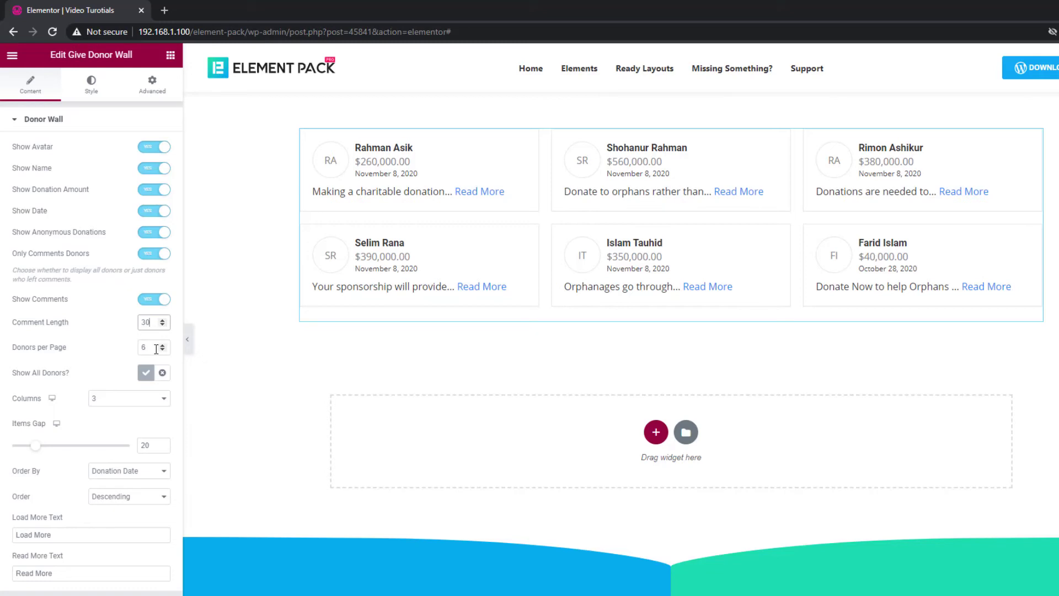
# Set Donors per Page to 6, Columns to 2 and Items Gap to 43.
pyautogui.doubleClick(156, 348)
pyautogui.write('4')
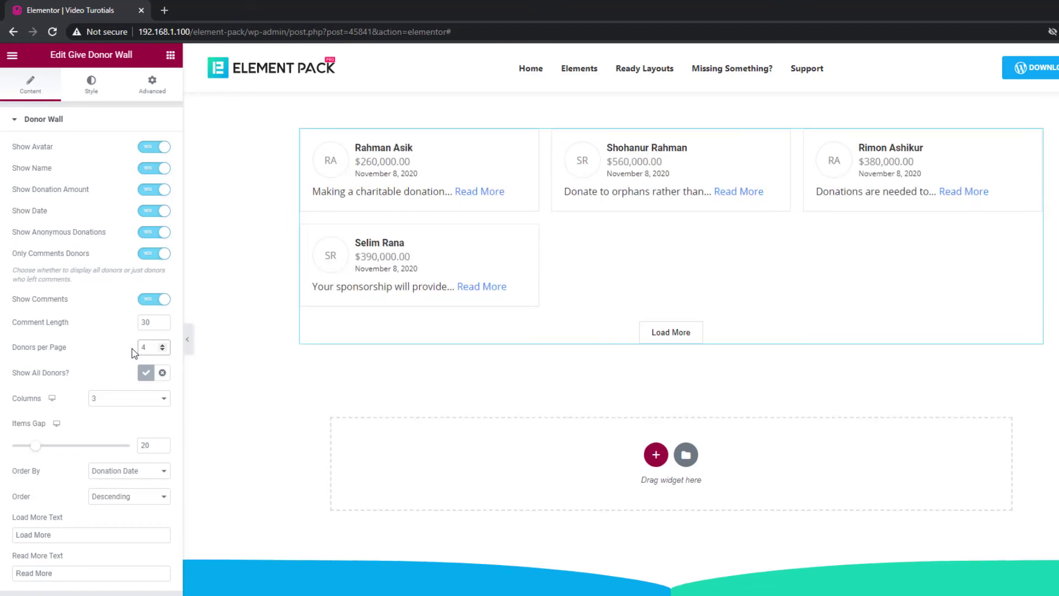
pyautogui.doubleClick(143, 347)
pyautogui.write('6')
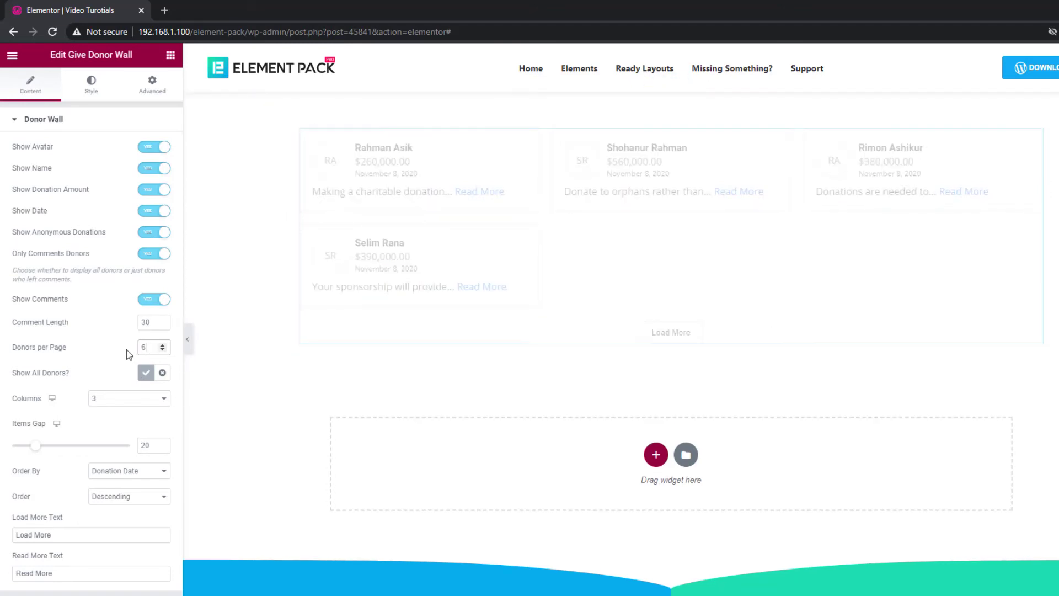
pyautogui.click(136, 406)
pyautogui.click(126, 433)
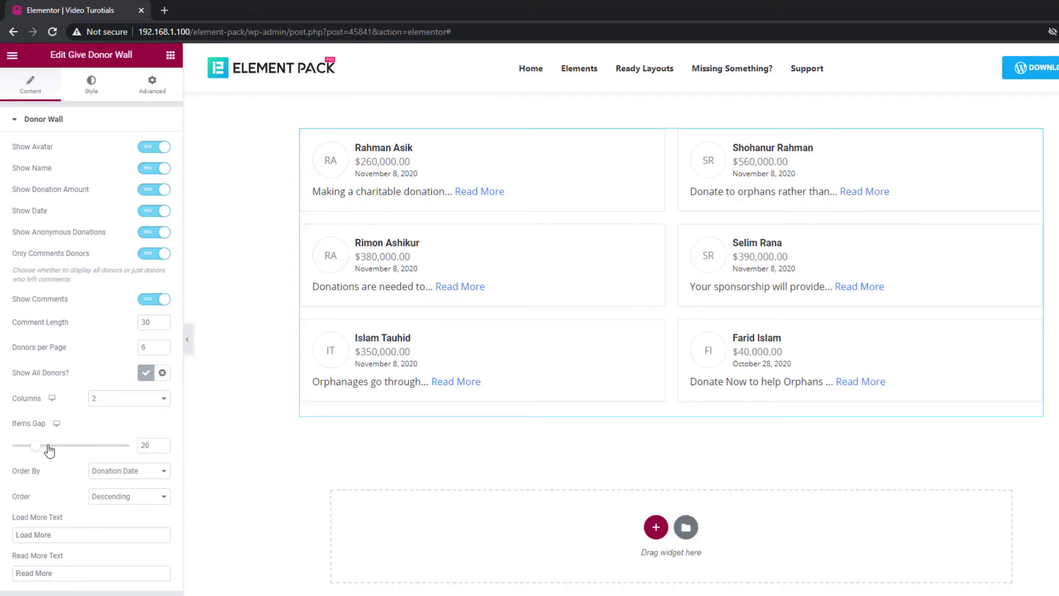
pyautogui.moveTo(59, 451); pyautogui.dragTo(65, 454)
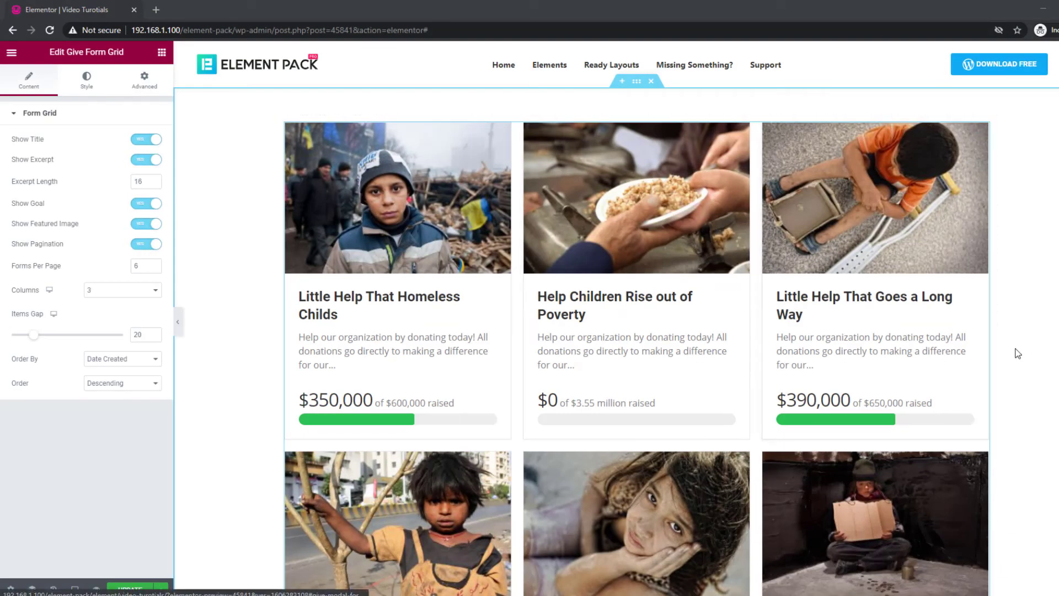
# Toggle form titles off and on, then turn off Show Pagination.
pyautogui.scroll(-5, 1017, 353)
pyautogui.scroll(-1, 615, 317)
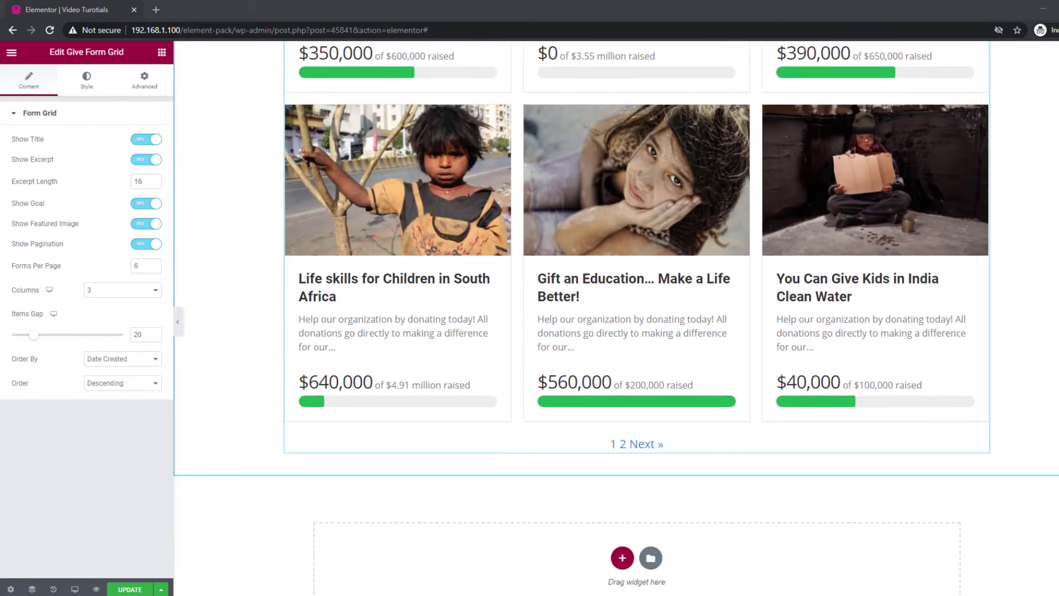
pyautogui.scroll(5, 992, 424)
pyautogui.scroll(-1, 992, 425)
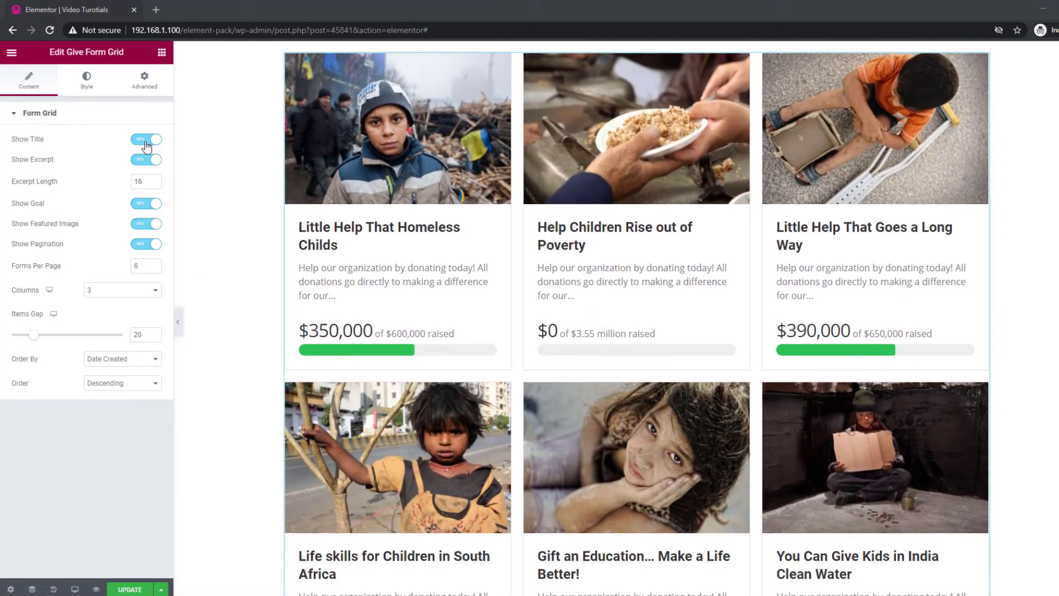
pyautogui.click(145, 142)
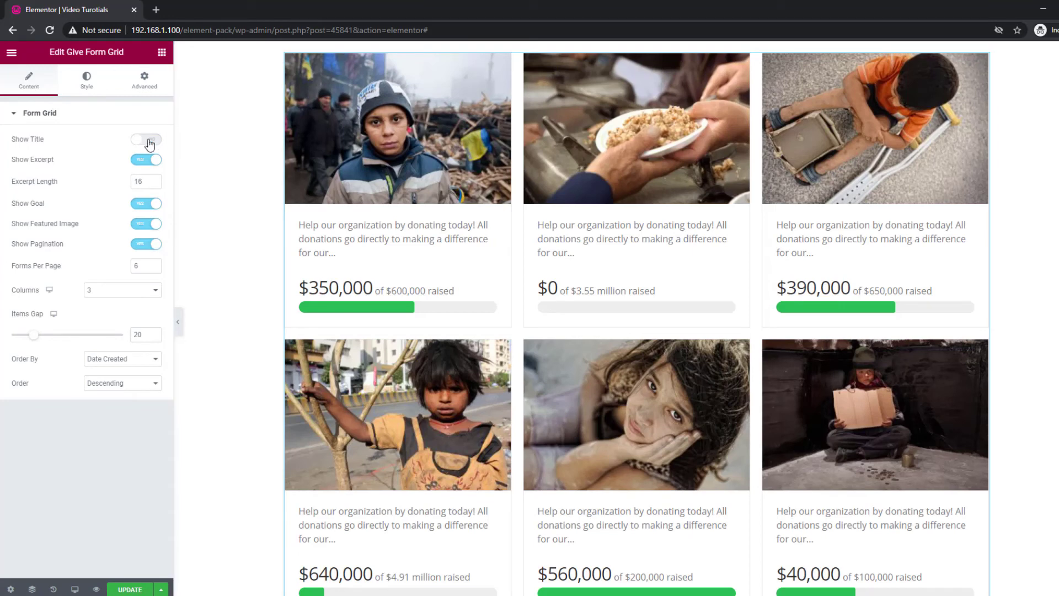
pyautogui.click(148, 142)
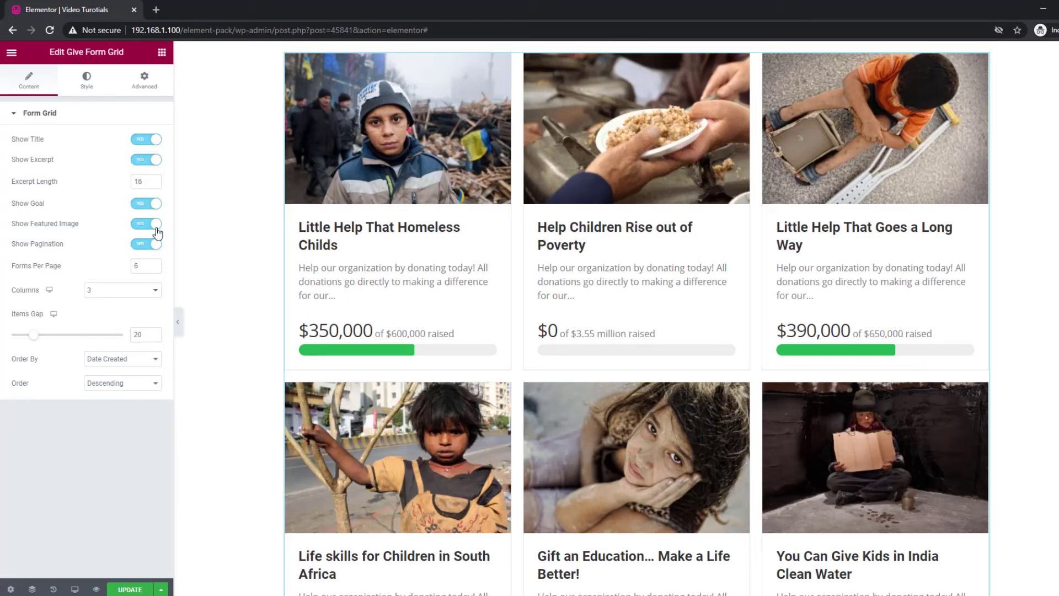
pyautogui.scroll(-7, 206, 290)
pyautogui.scroll(1, 659, 315)
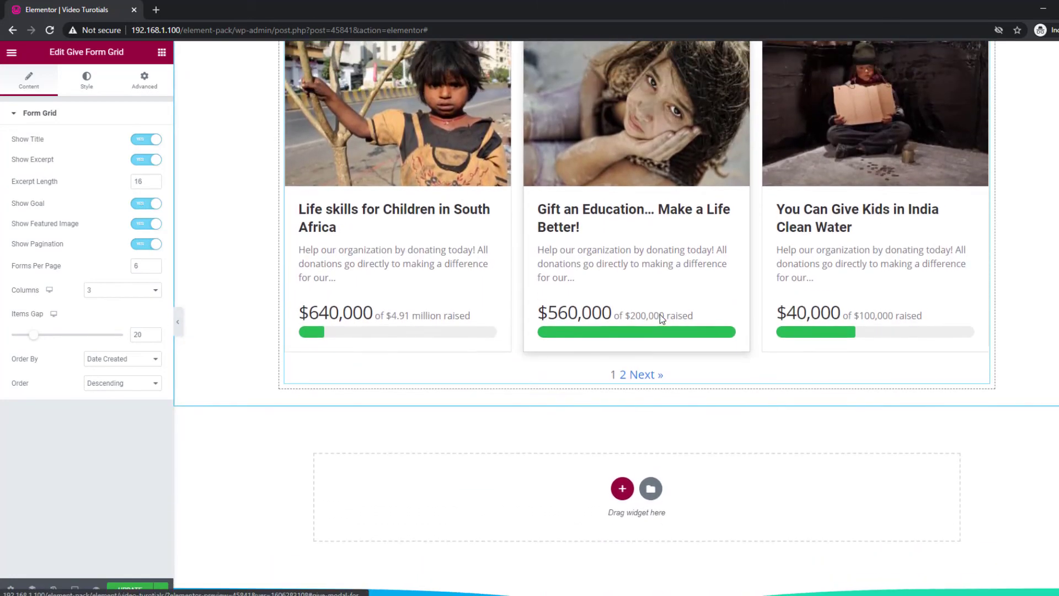
pyautogui.click(156, 246)
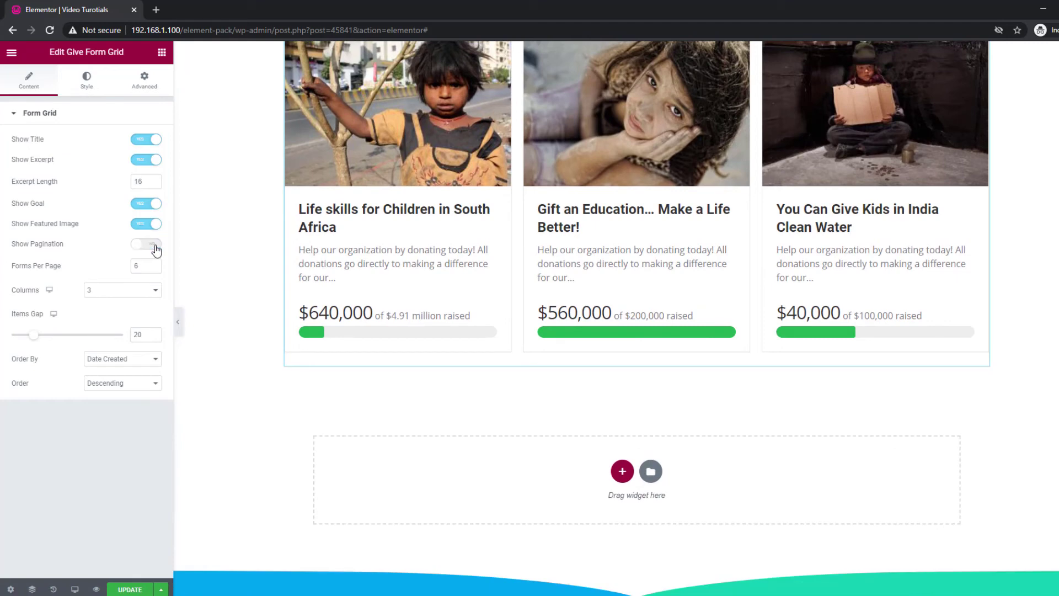
# Try 3 forms per page in a two-column grid.
pyautogui.scroll(7, 641, 389)
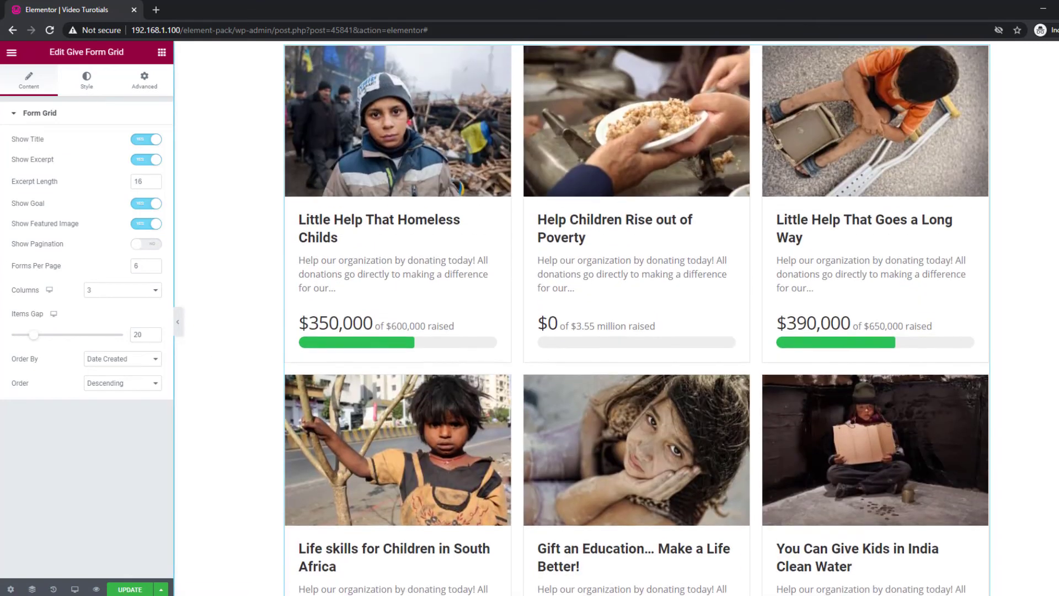
pyautogui.scroll(-1, 1052, 408)
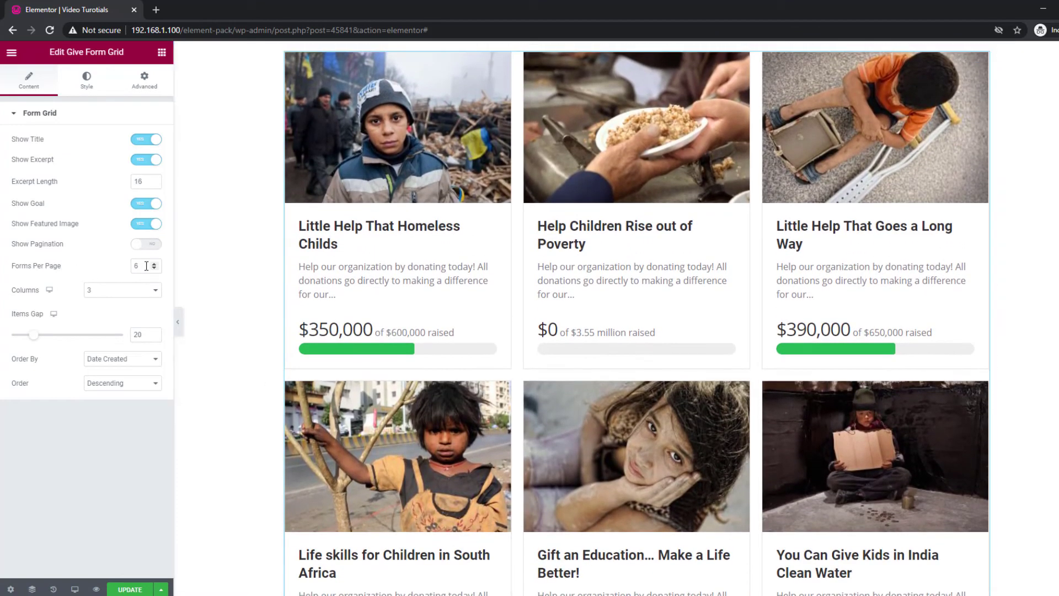
pyautogui.write('3')
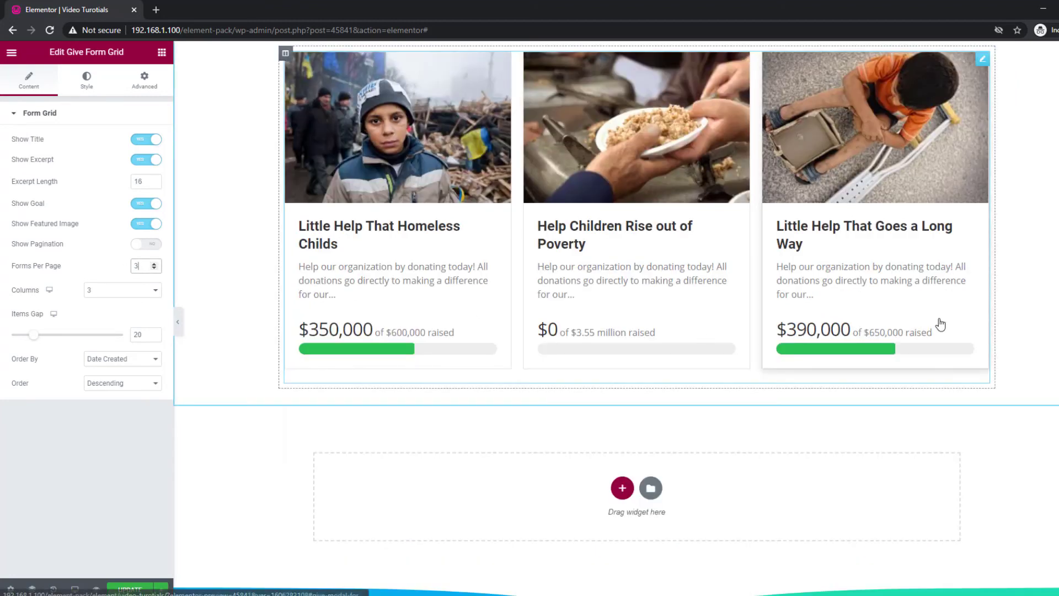
pyautogui.click(123, 289)
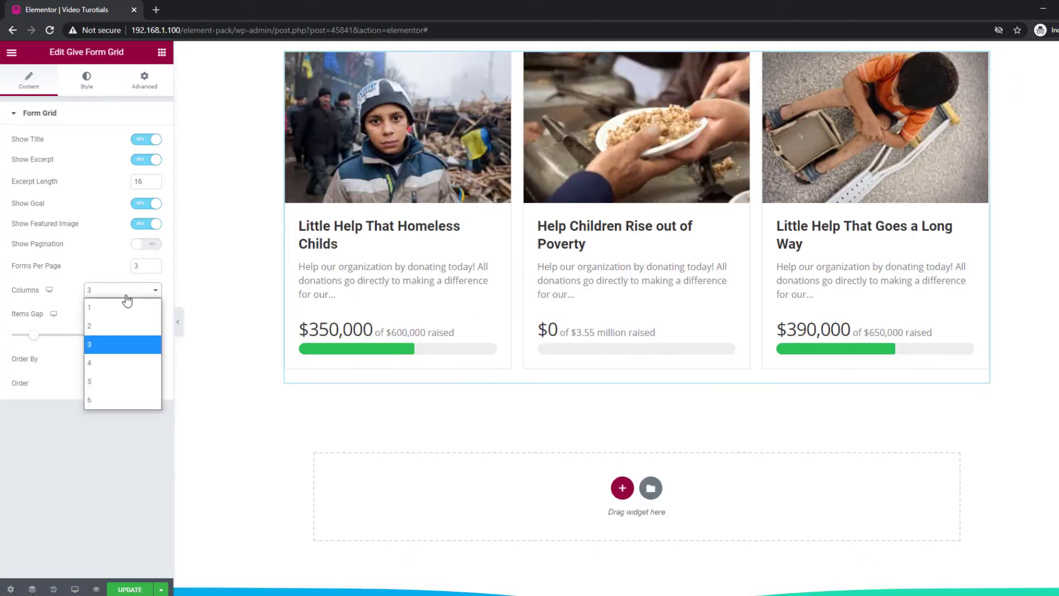
pyautogui.click(117, 325)
pyautogui.scroll(-2, 882, 397)
pyautogui.scroll(2, 882, 397)
pyautogui.scroll(-1, 885, 397)
pyautogui.scroll(-3, 885, 397)
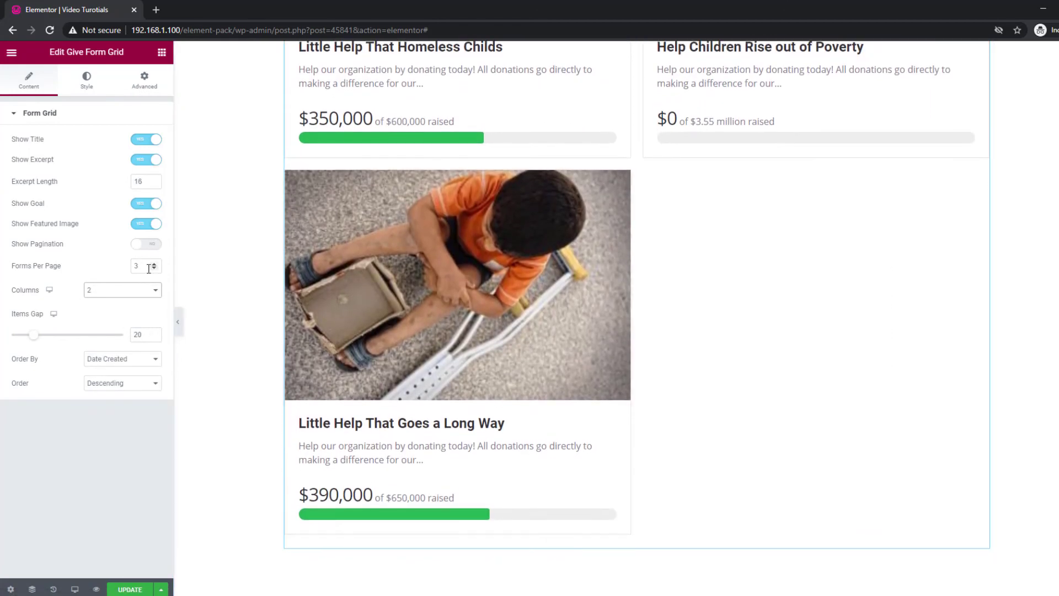
# Settle on 6 forms per page in 3 columns, widen Items Gap to 36, and show style settings.
pyautogui.doubleClick(137, 266)
pyautogui.write('4')
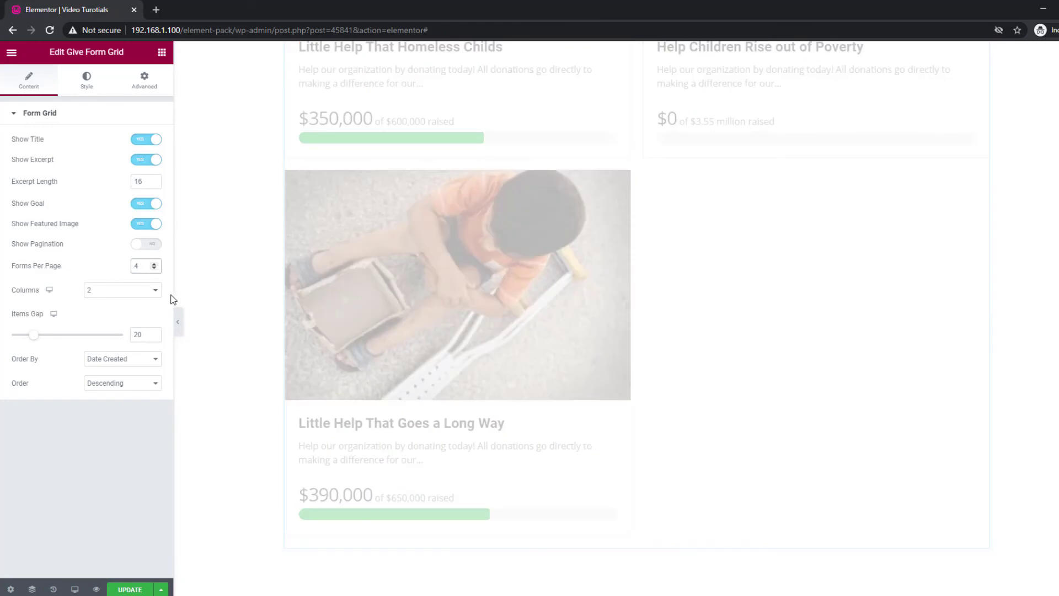
pyautogui.scroll(5, 341, 344)
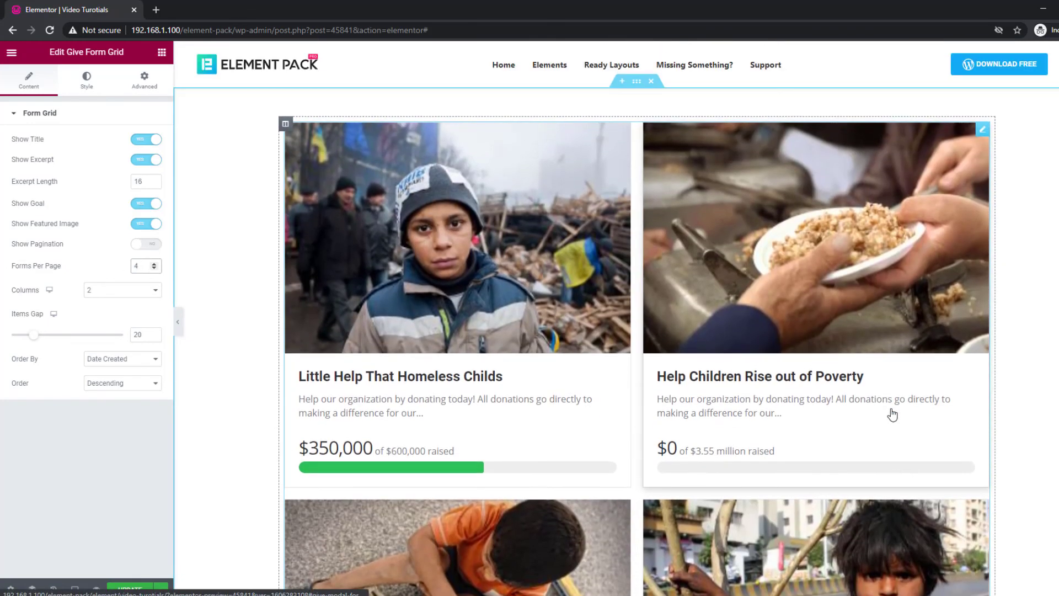
pyautogui.click(106, 291)
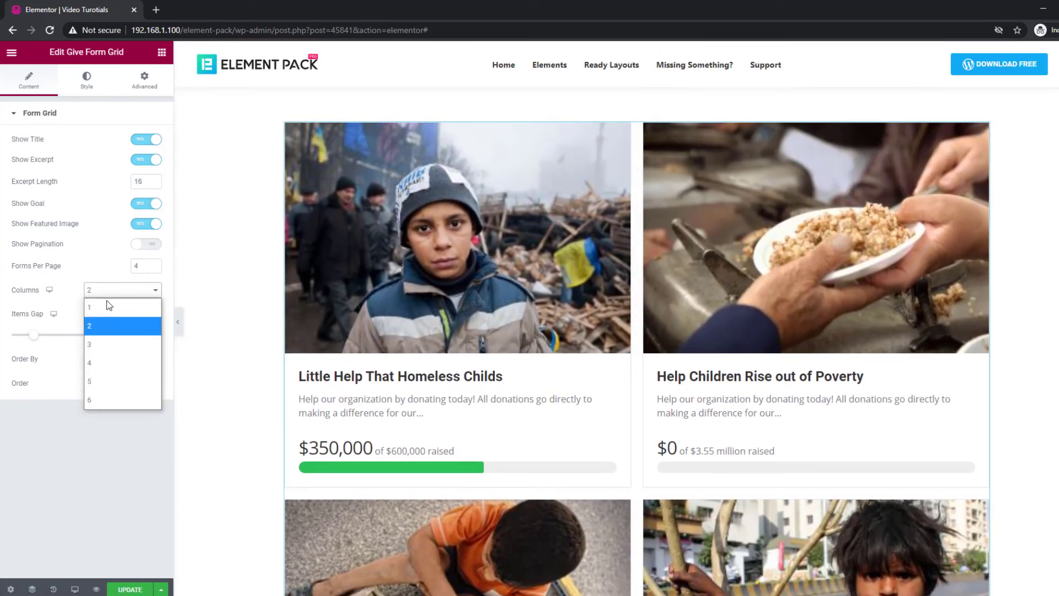
pyautogui.click(104, 346)
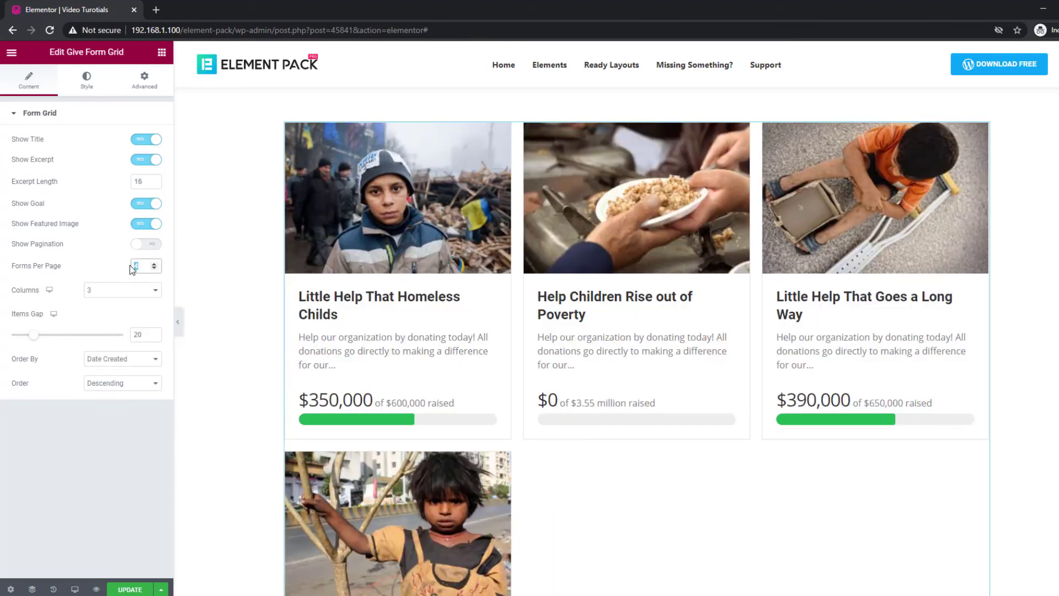
pyautogui.doubleClick(133, 265)
pyautogui.write('6')
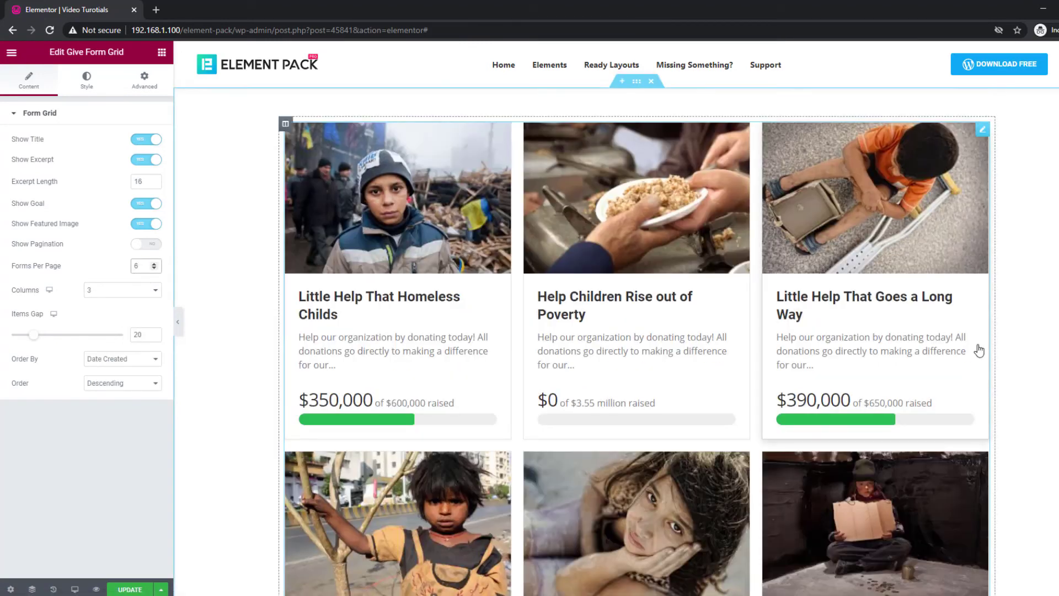
pyautogui.moveTo(35, 340)
pyautogui.mouseDown()
pyautogui.moveTo(94, 343)
pyautogui.moveTo(55, 339)
pyautogui.mouseUp()
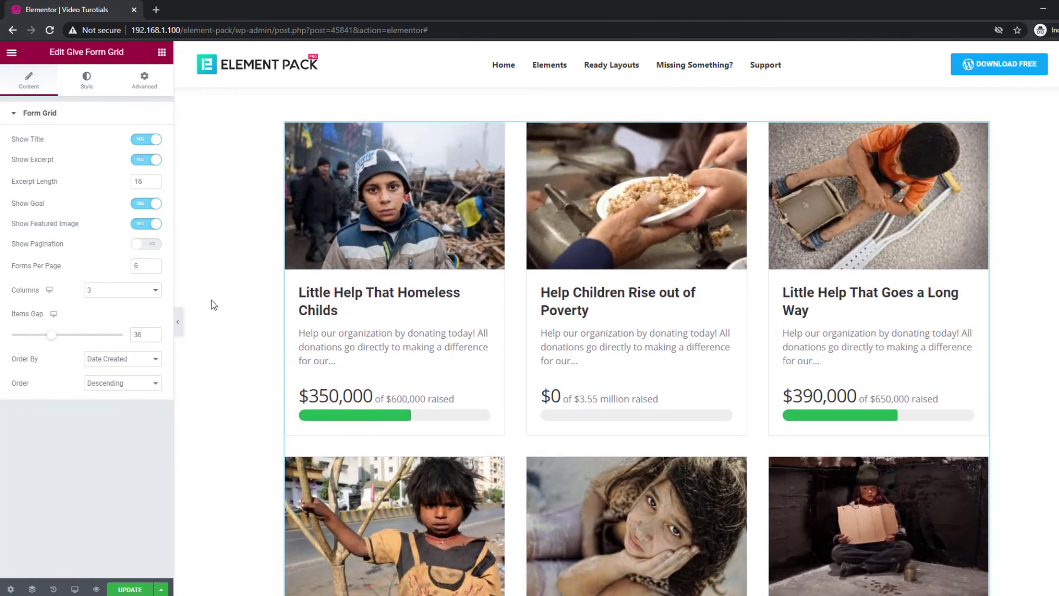
pyautogui.click(87, 86)
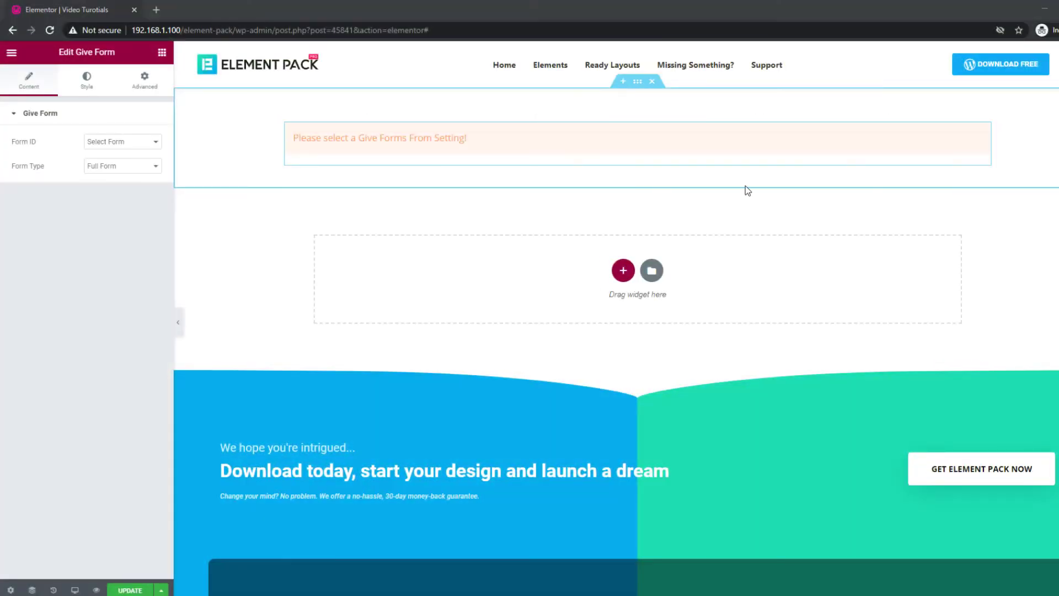
# Show Donation Form 3 in the widget and step through its preview to donor information.
pyautogui.click(145, 144)
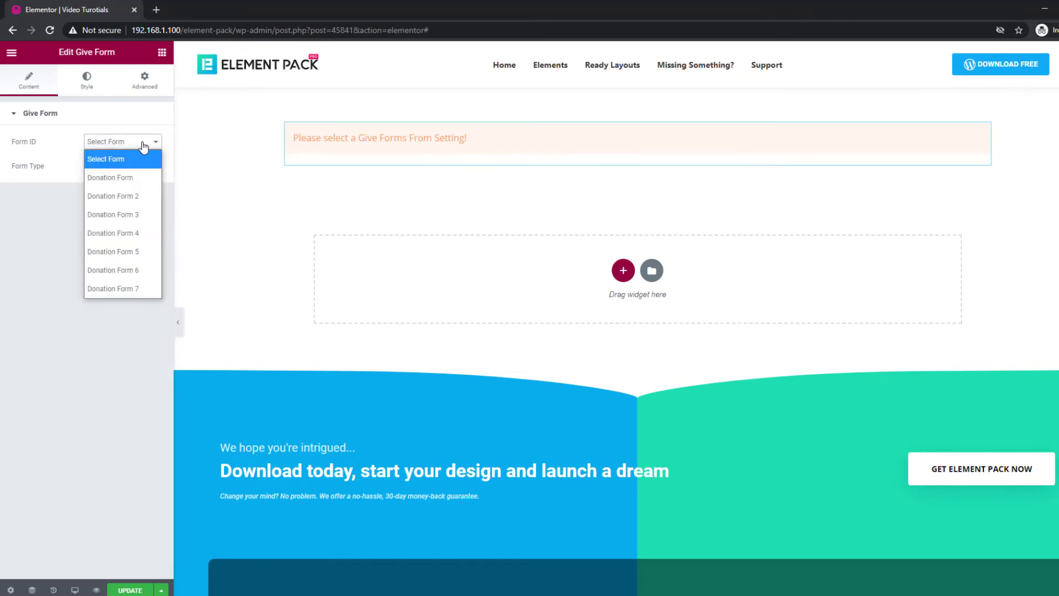
pyautogui.click(137, 216)
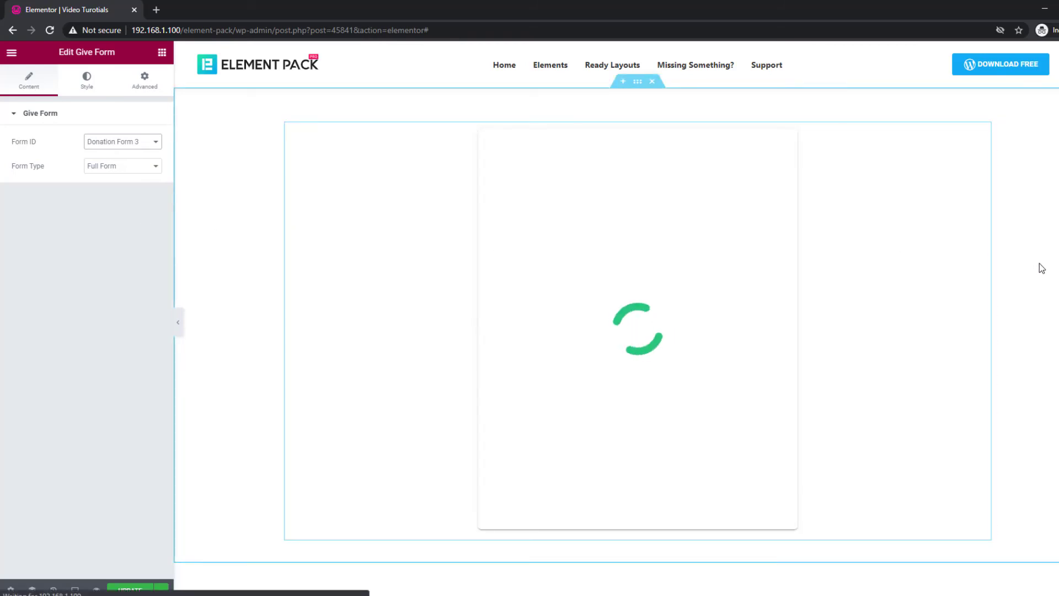
pyautogui.scroll(-1, 1039, 264)
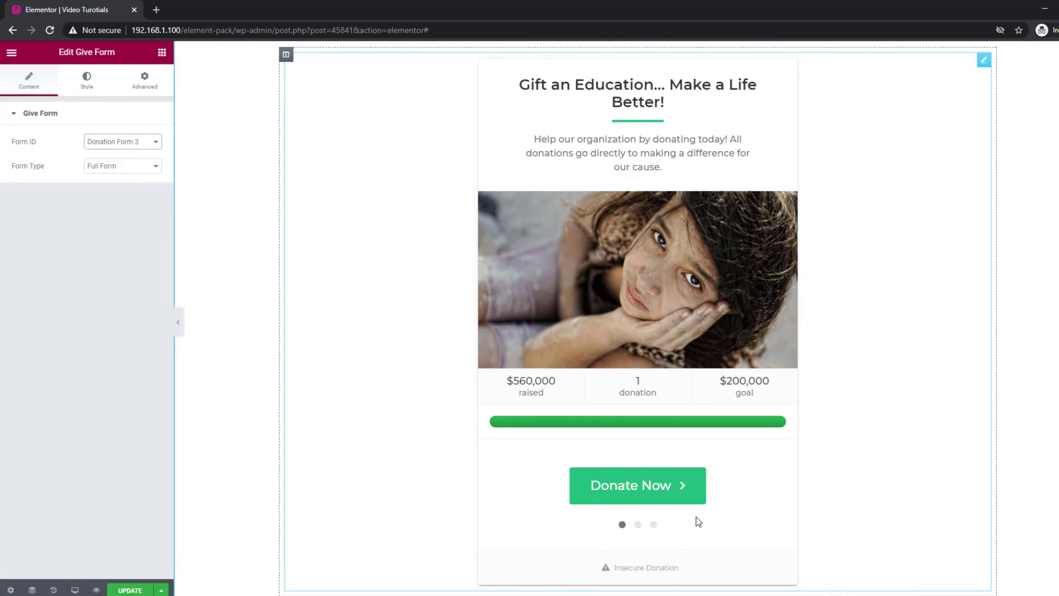
pyautogui.click(640, 528)
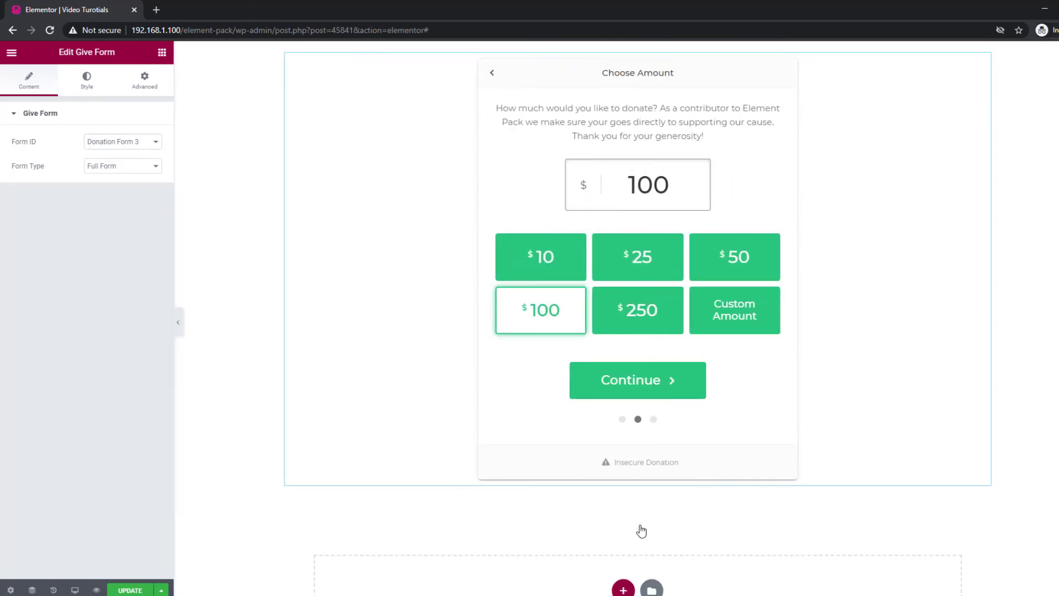
pyautogui.click(655, 424)
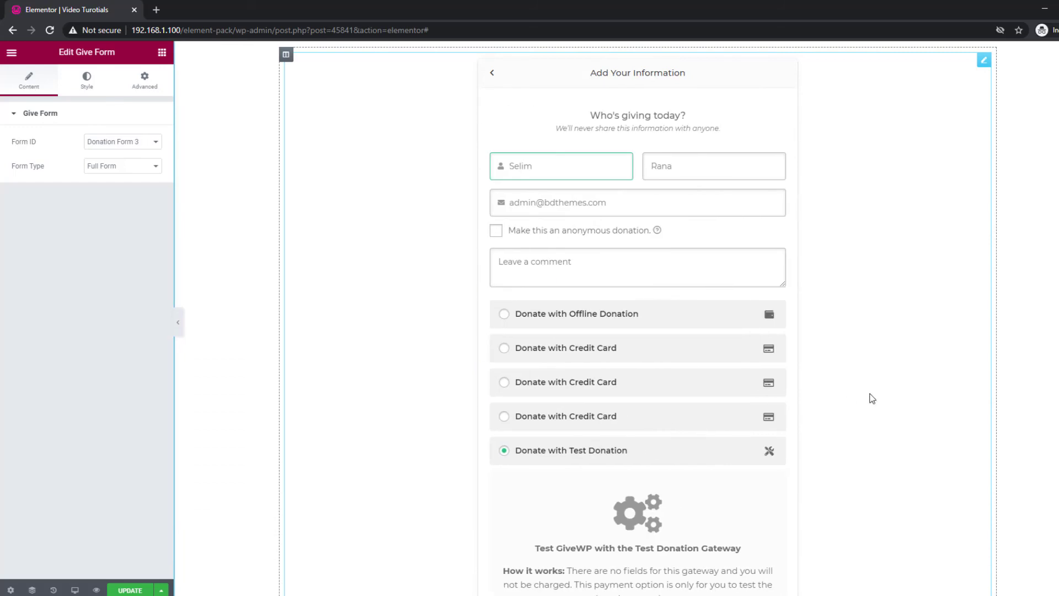
# Change the Form Type to Donate Button.
pyautogui.scroll(-4, 910, 391)
pyautogui.scroll(4, 909, 387)
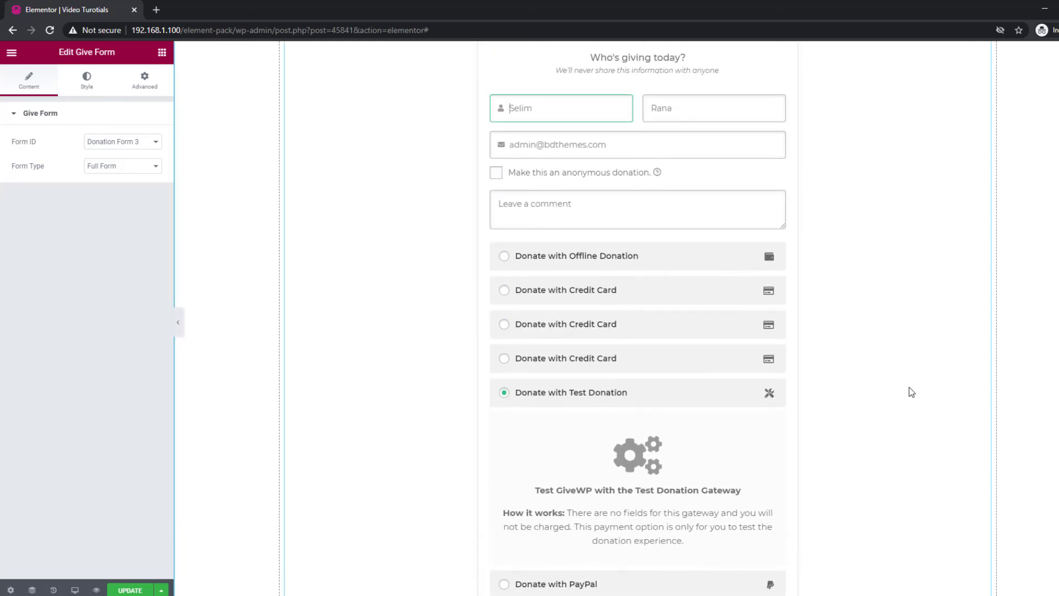
pyautogui.click(109, 169)
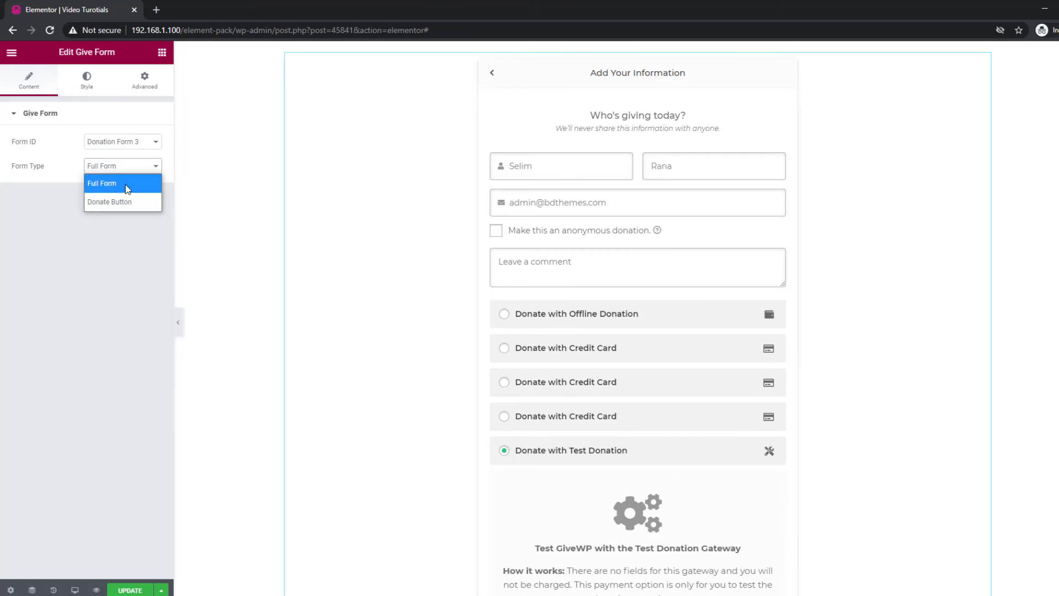
pyautogui.click(122, 202)
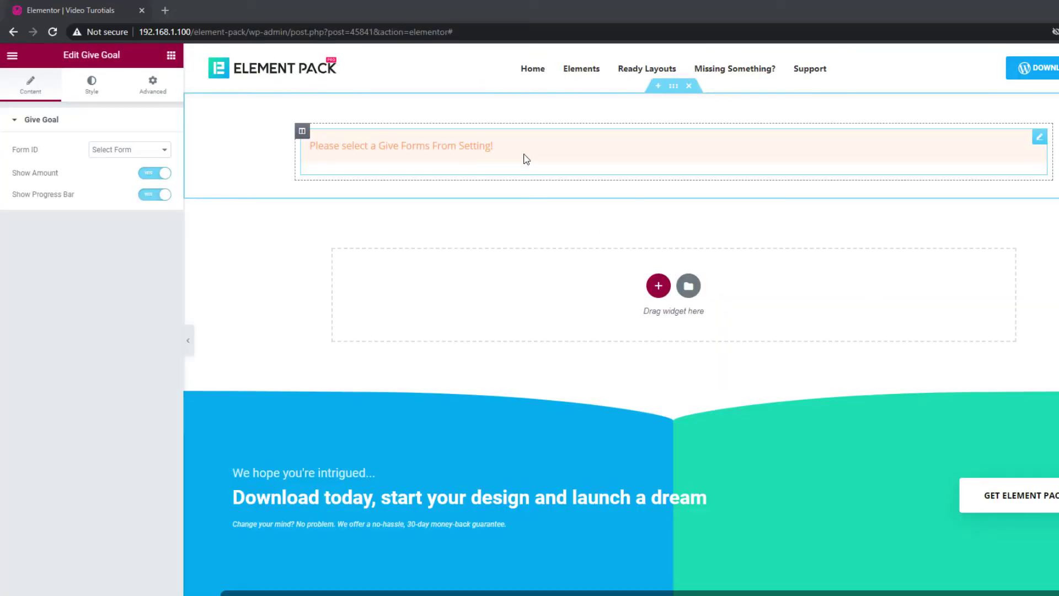
# Choose Donation Form 2 for the goal widget and toggle Show Progress Bar off and back on.
pyautogui.click(153, 152)
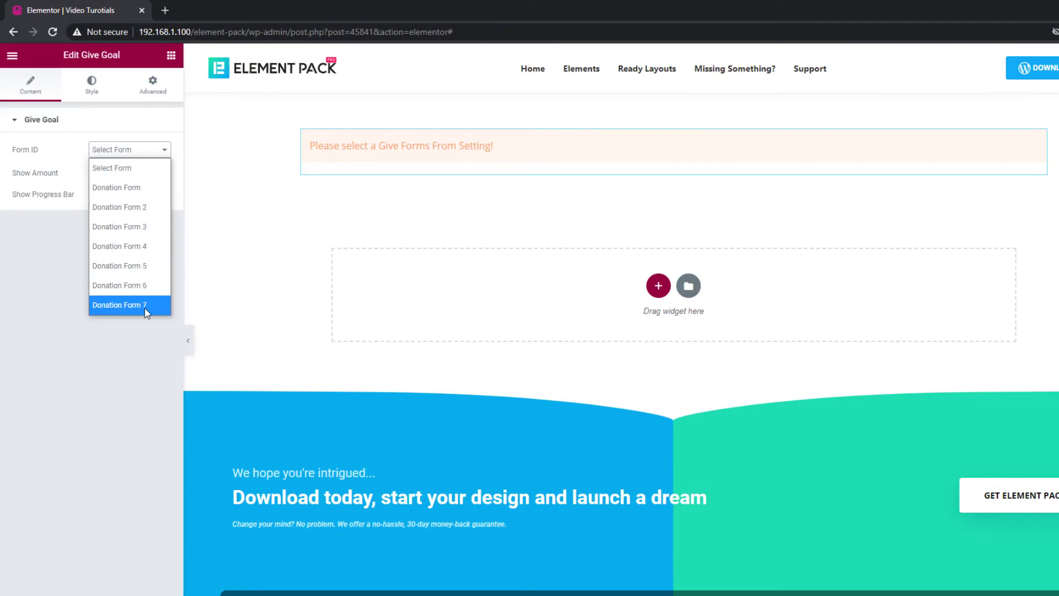
pyautogui.click(147, 211)
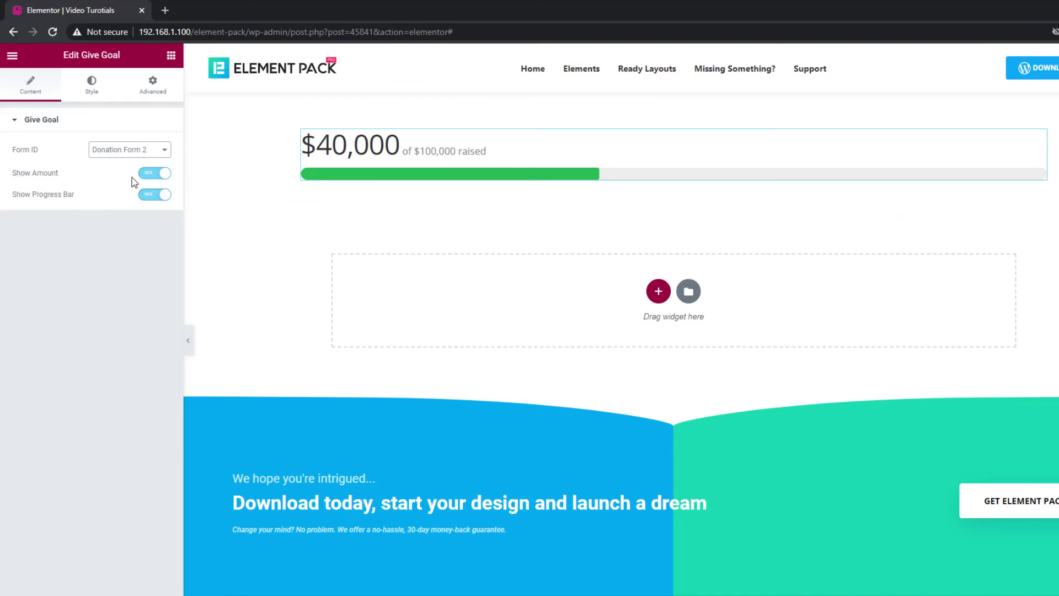
pyautogui.click(151, 202)
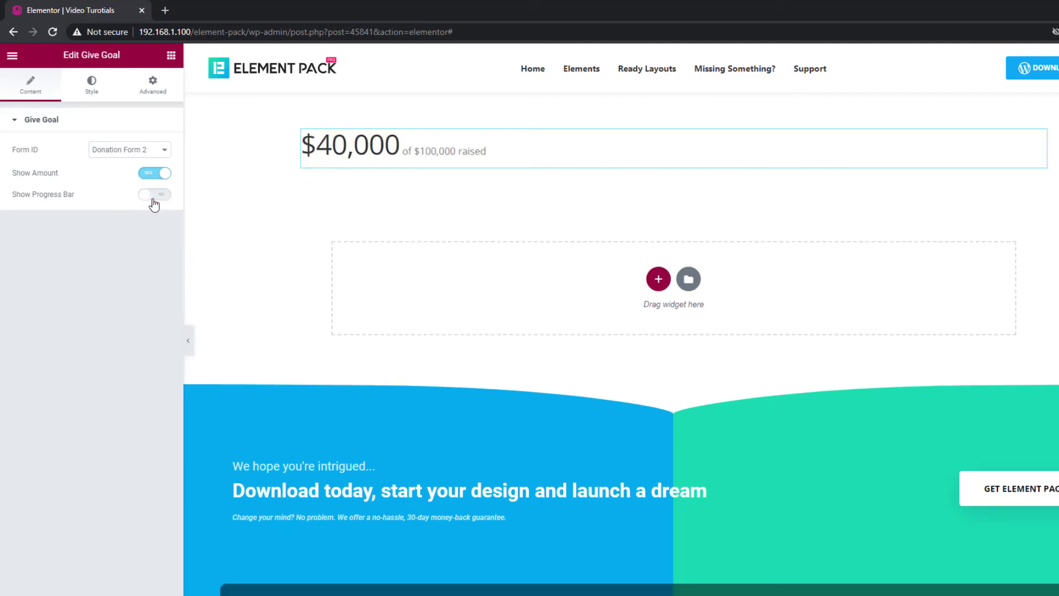
pyautogui.click(154, 202)
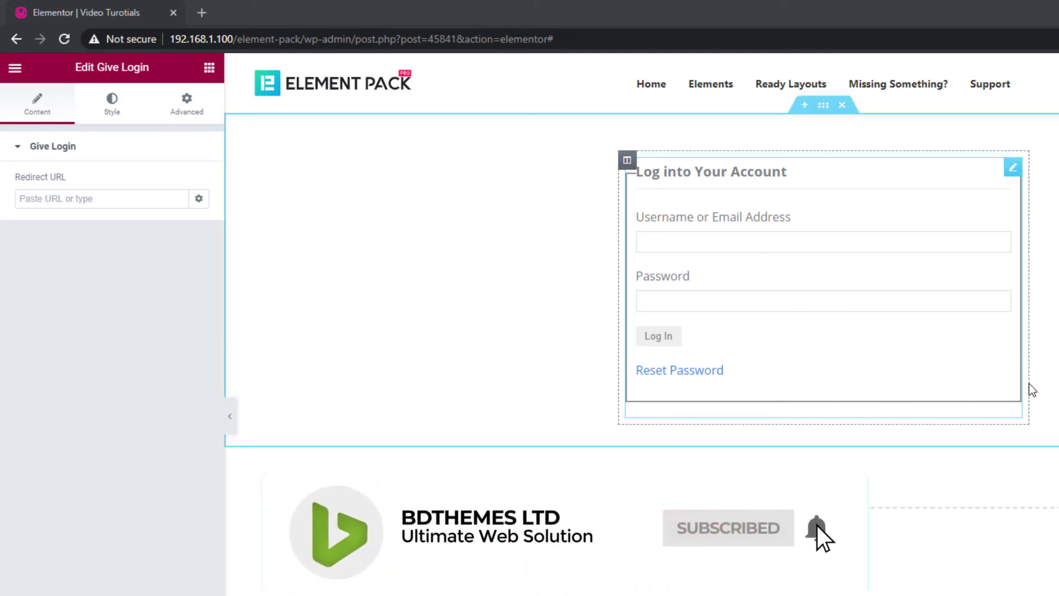
# Leave the Redirect URL field empty and switch to the login widget's Style settings.
pyautogui.click(122, 201)
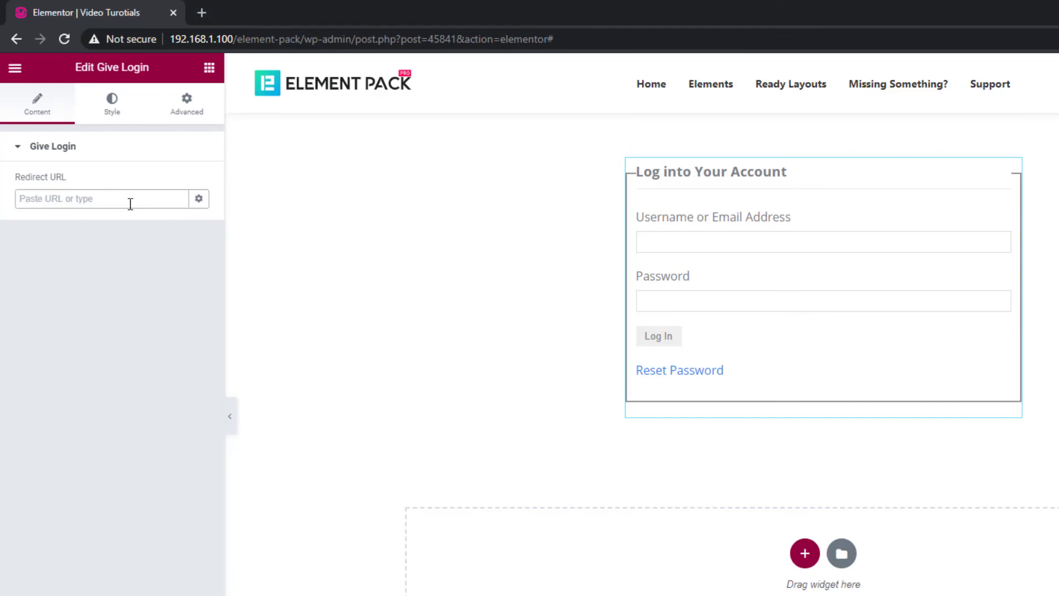
pyautogui.click(114, 121)
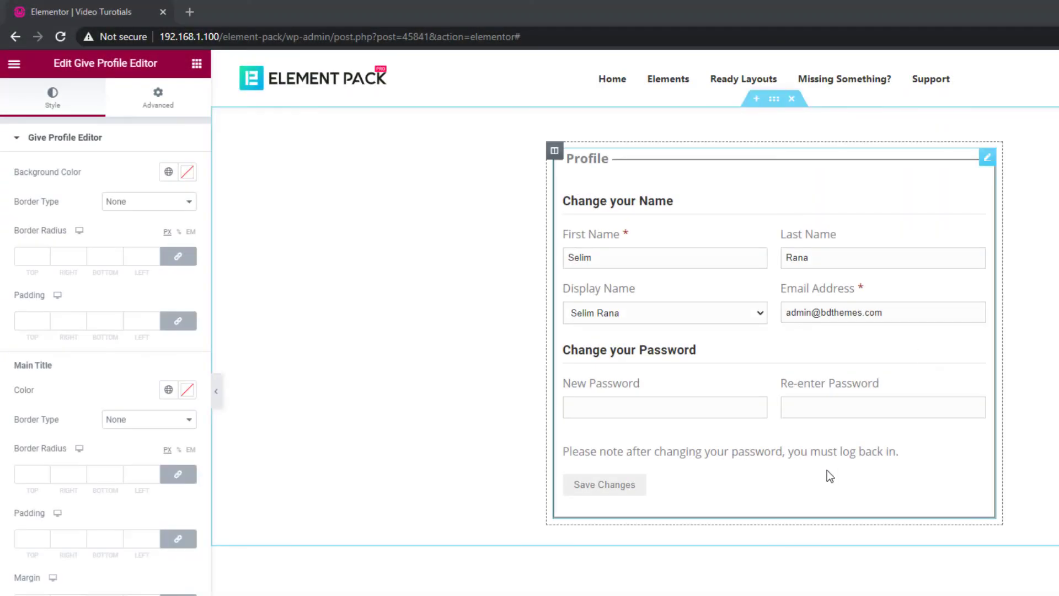
# Collapse and restore the editor panel to preview the profile editor, then scroll its Style controls.
pyautogui.click(216, 391)
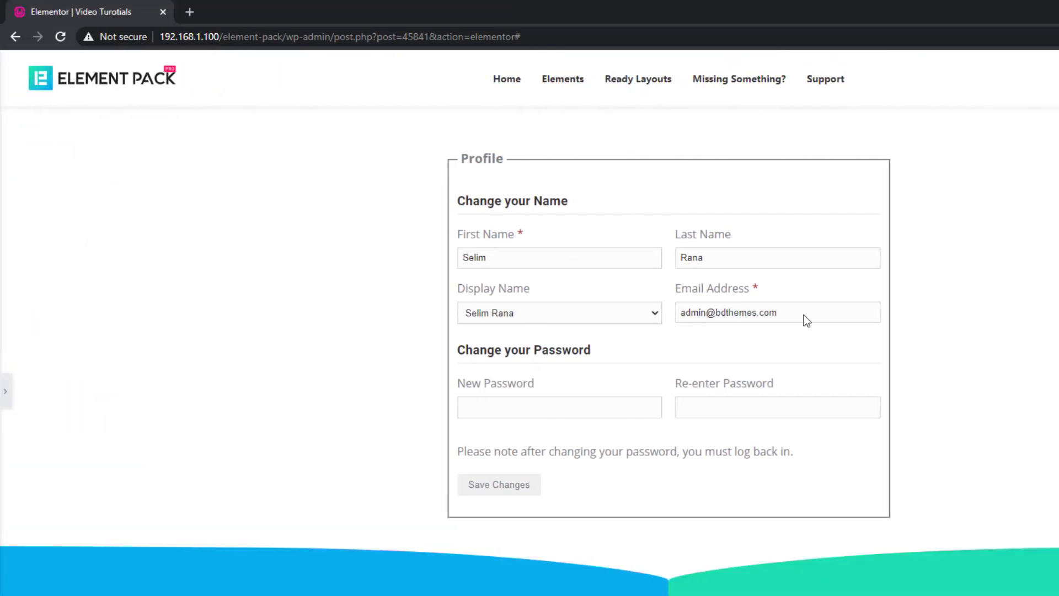
pyautogui.click(8, 392)
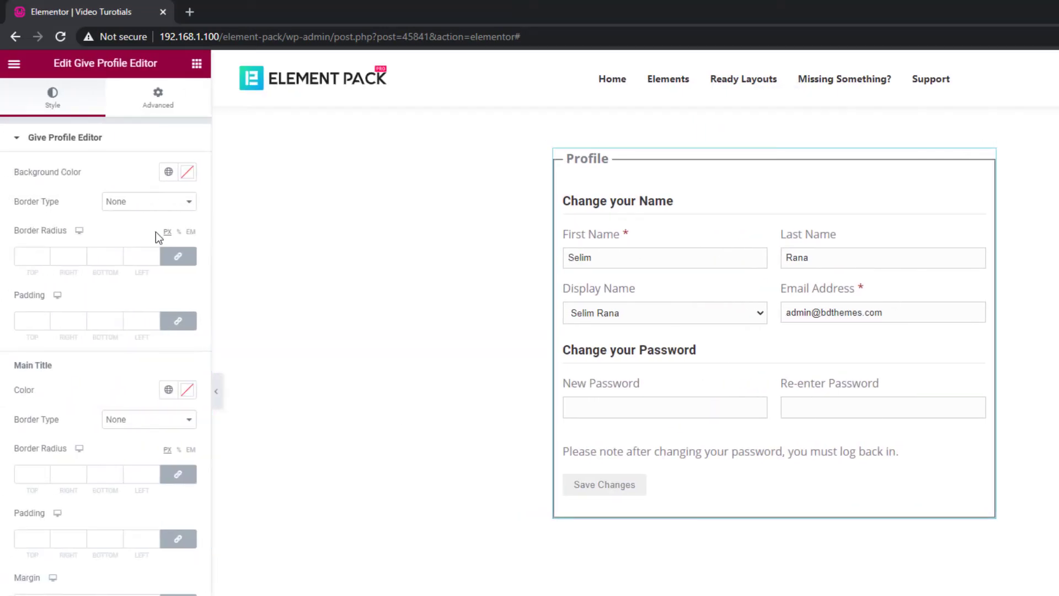
pyautogui.scroll(-3, 141, 364)
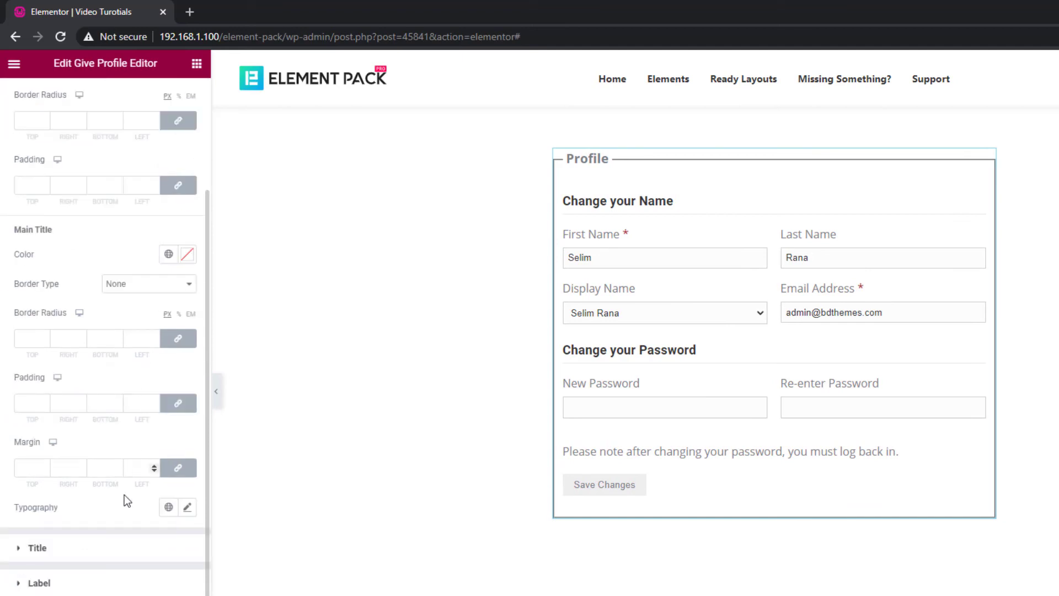
pyautogui.scroll(3, 124, 499)
pyautogui.scroll(-3, 105, 336)
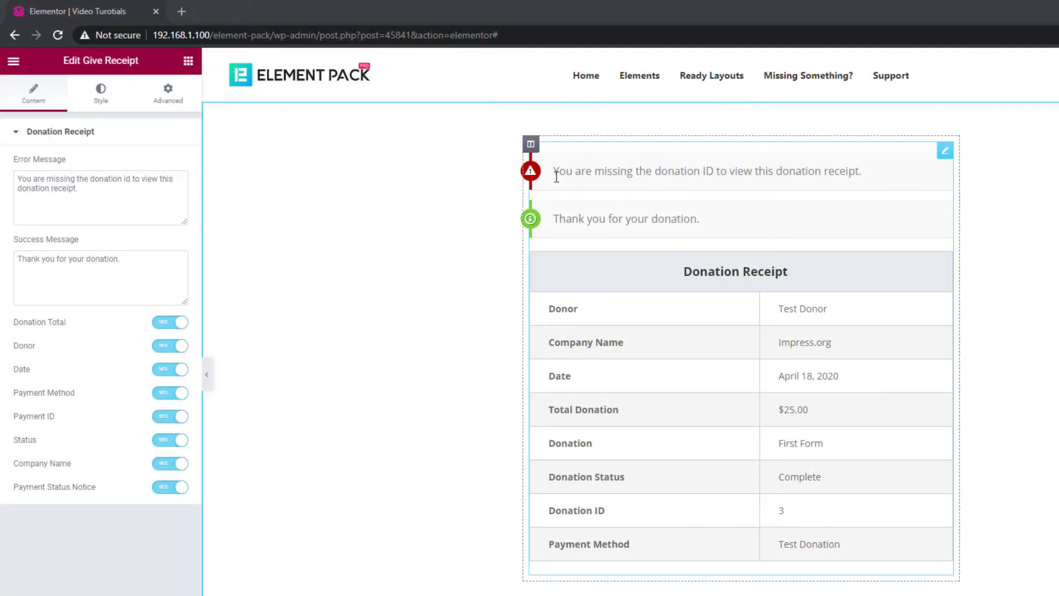
# Review the receipt's Error and Success Message texts, then turn Payment Method off.
pyautogui.moveTo(99, 191); pyautogui.dragTo(6, 186)
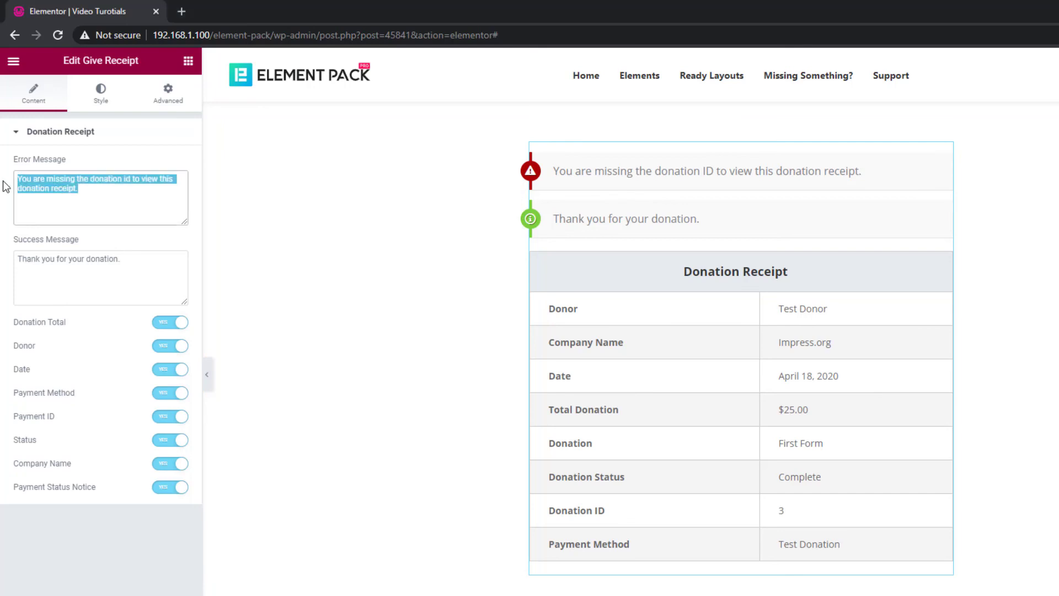
pyautogui.click(88, 192)
pyautogui.moveTo(146, 254); pyautogui.dragTo(16, 259)
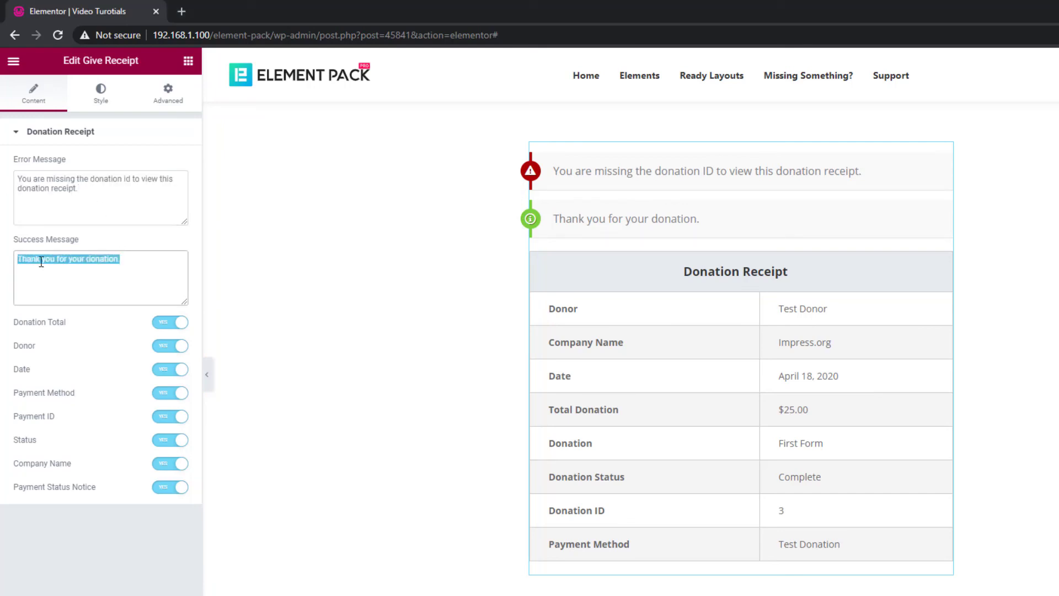
pyautogui.click(140, 274)
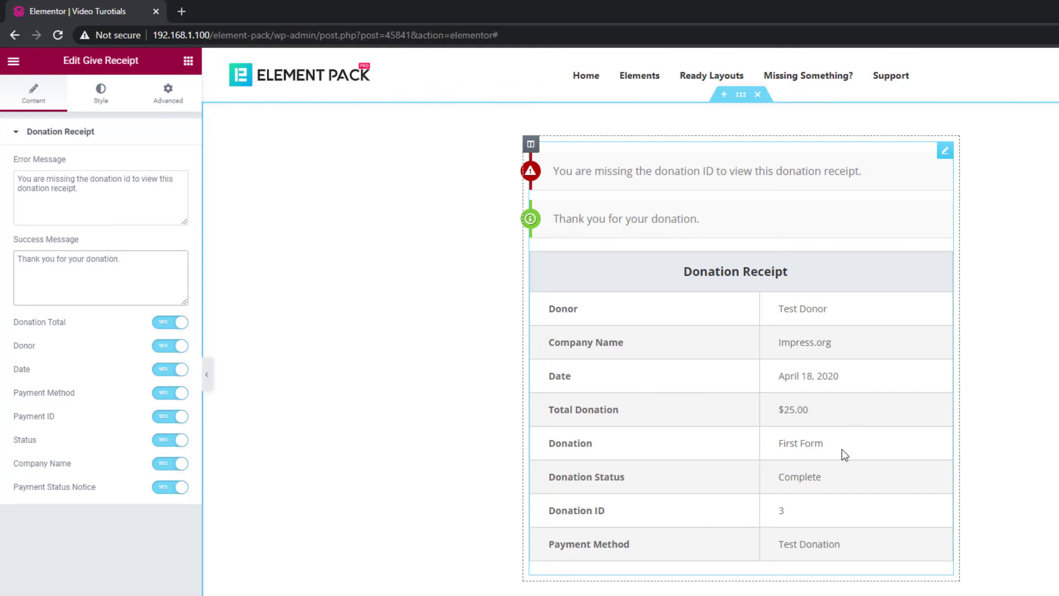
pyautogui.click(182, 395)
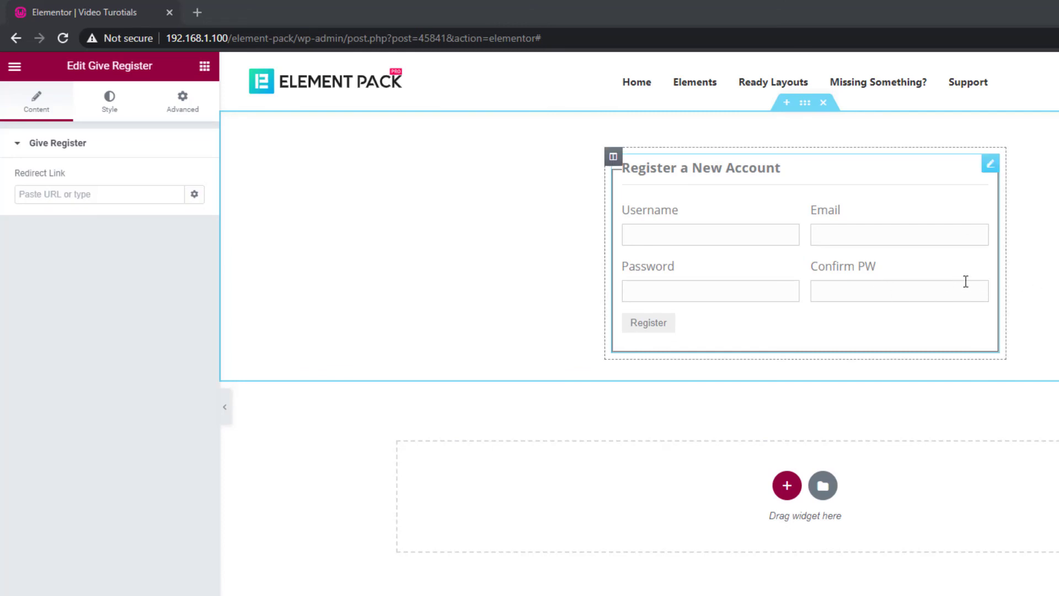
# Start entering a Redirect Link for after registration in the Give Register widget.
pyautogui.click(94, 196)
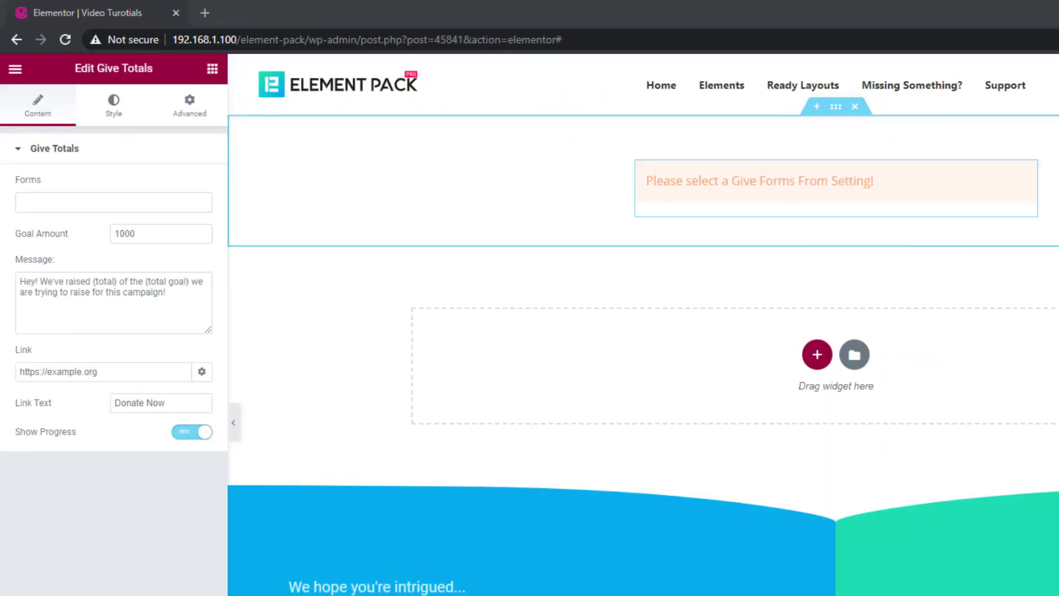
# Select Donation Form 3 for the totals and change the goal amount from 1000 to 2000.
pyautogui.click(101, 199)
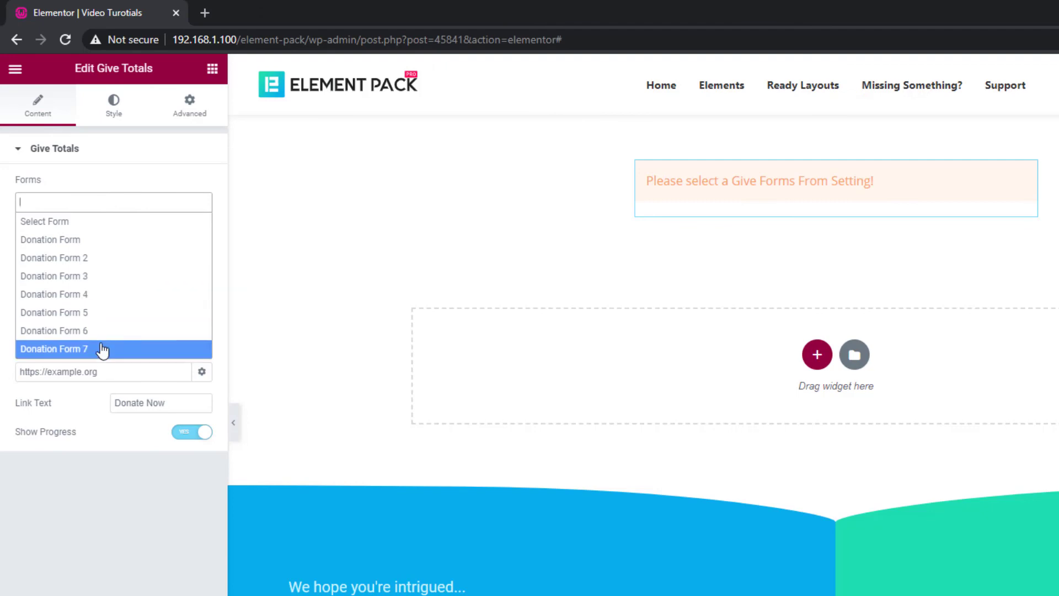
pyautogui.click(99, 278)
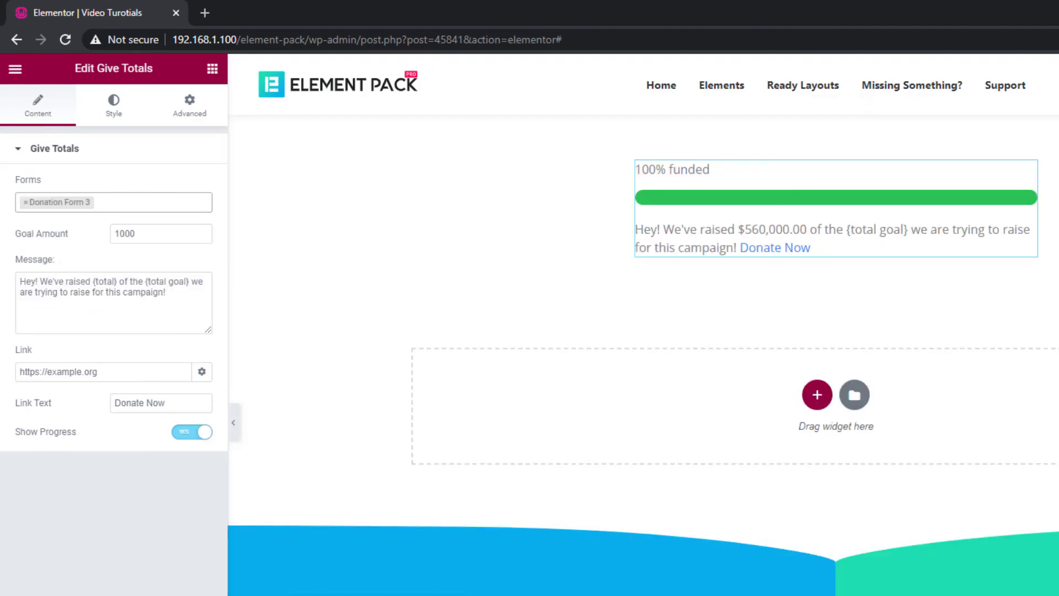
pyautogui.moveTo(149, 234); pyautogui.dragTo(101, 238)
pyautogui.write('200')
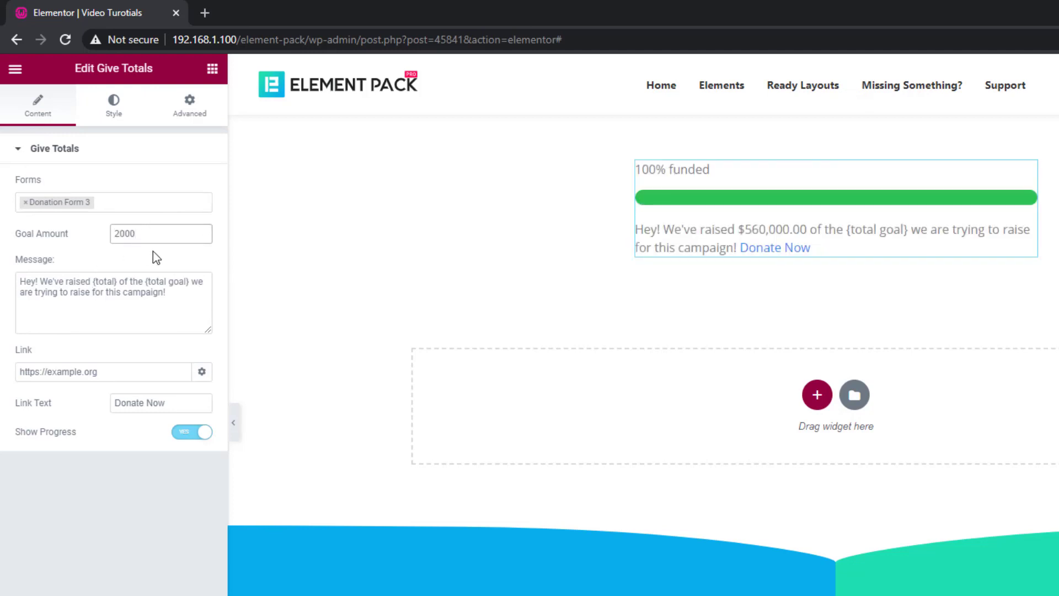
pyautogui.click(153, 250)
# Review the totals message and the Donate Now link text, then toggle Show Progress off and on.
pyautogui.moveTo(179, 294); pyautogui.dragTo(17, 275)
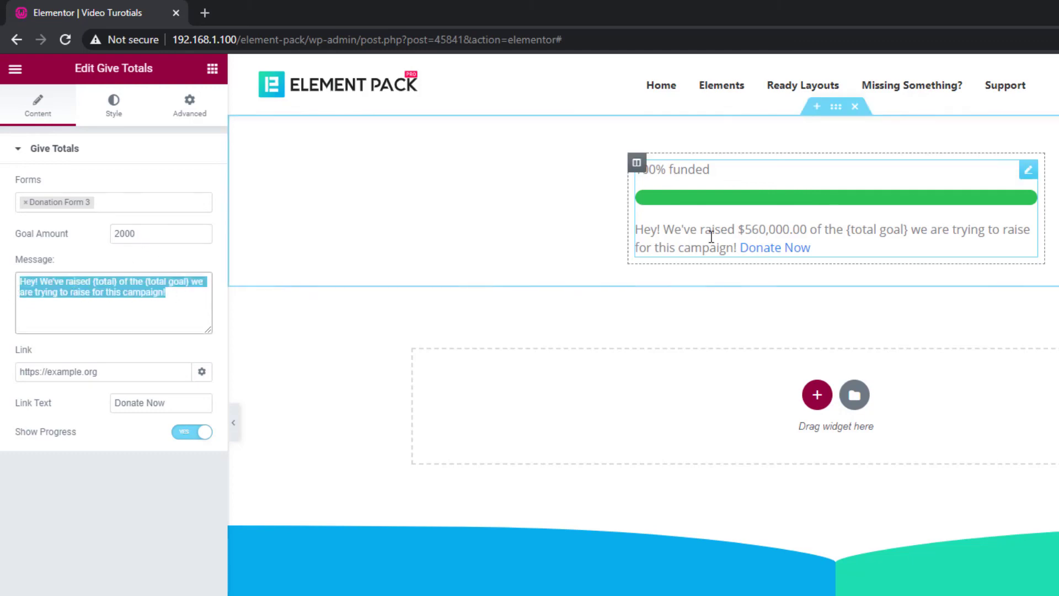
pyautogui.click(167, 298)
pyautogui.click(126, 372)
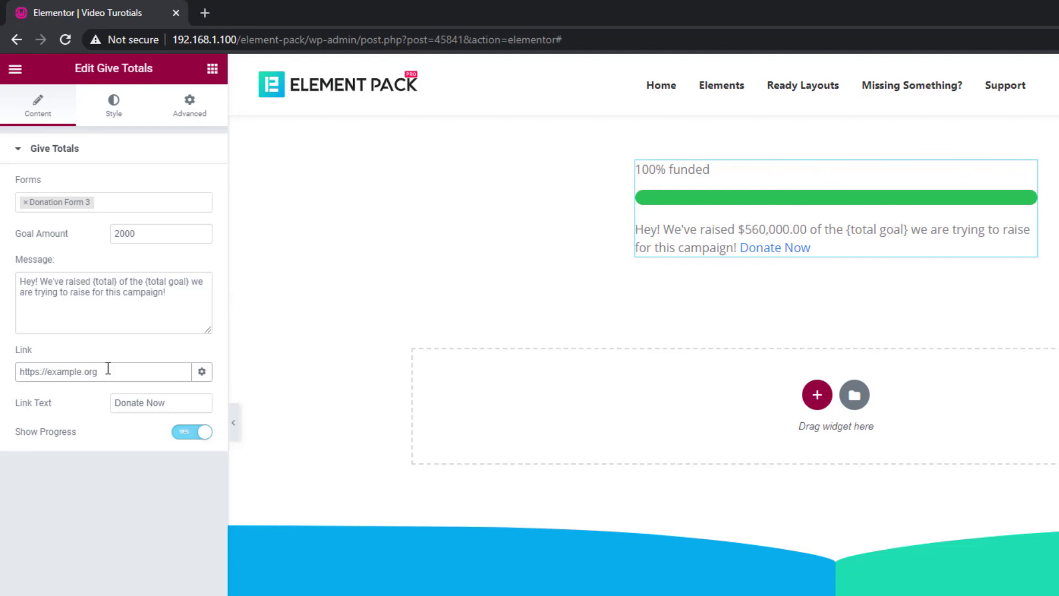
pyautogui.moveTo(168, 402); pyautogui.dragTo(108, 402)
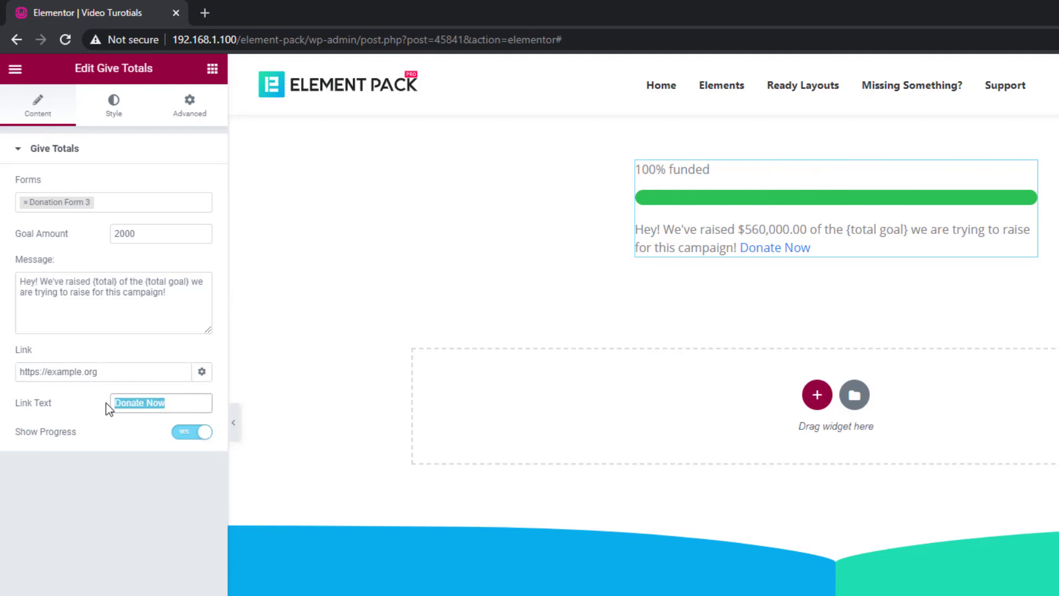
pyautogui.click(113, 405)
pyautogui.click(209, 439)
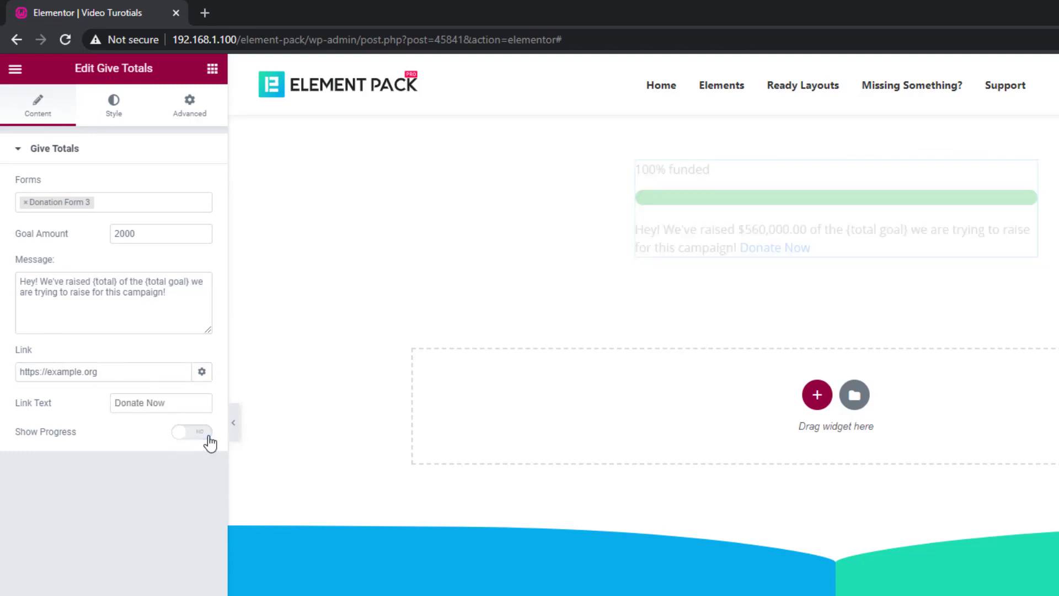